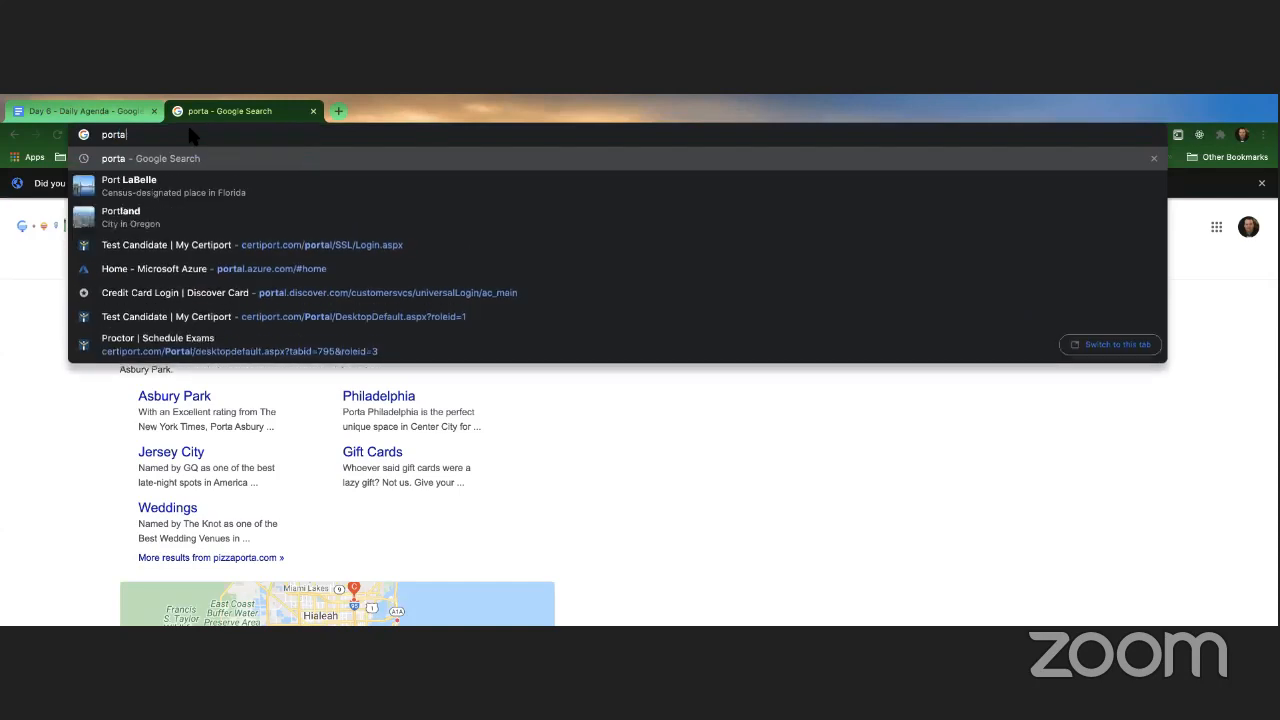
# Go to the Azure portal's Virtual machines list, then sign out of the current account.
pyautogui.press('Return')
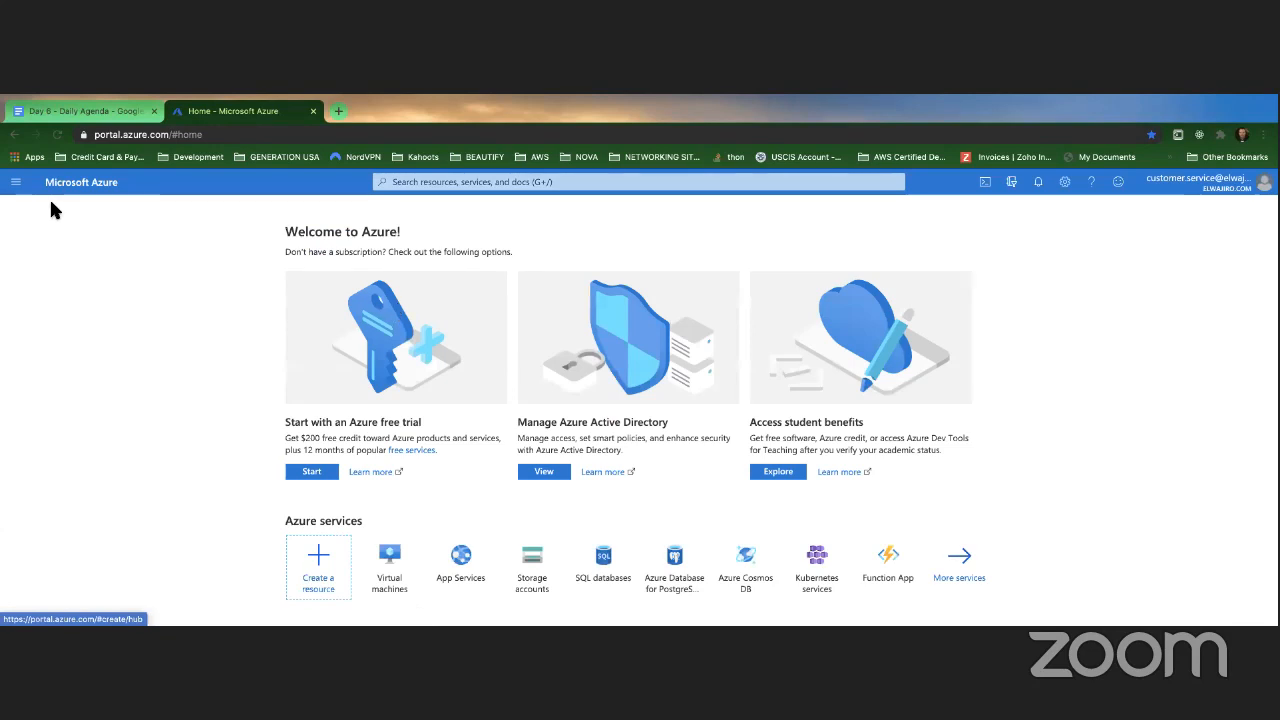
pyautogui.click(15, 182)
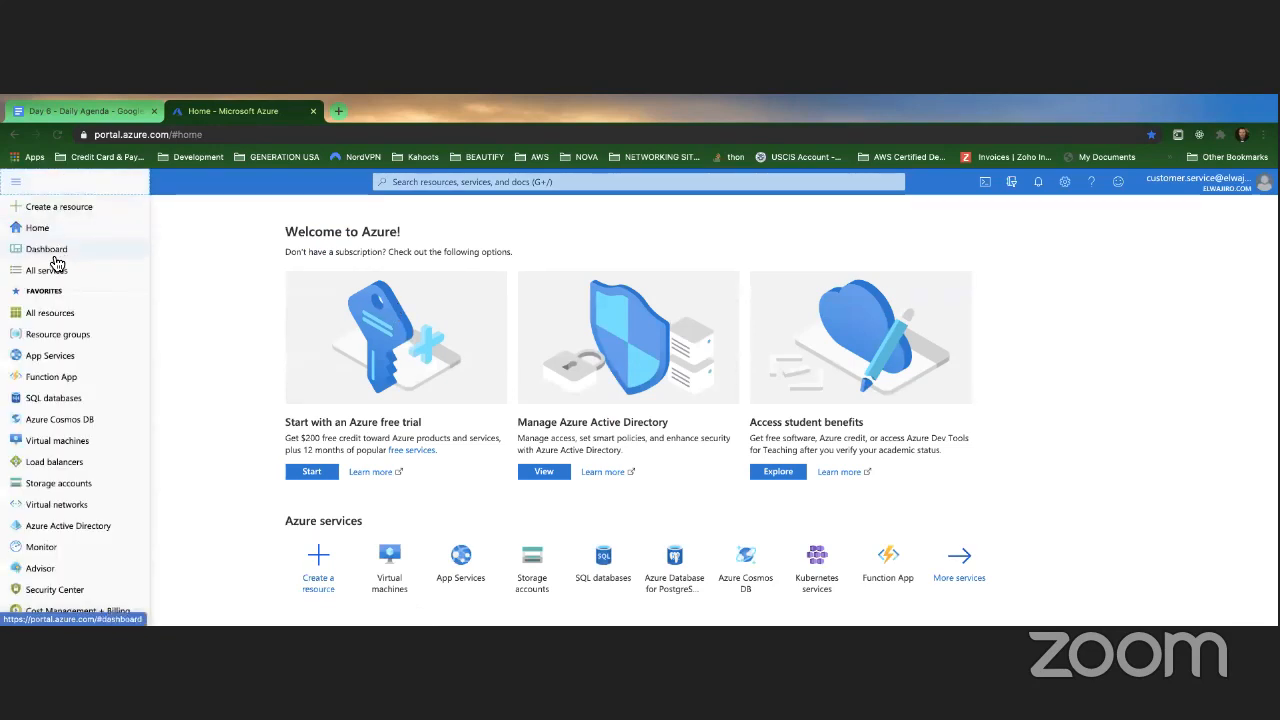
pyautogui.click(58, 442)
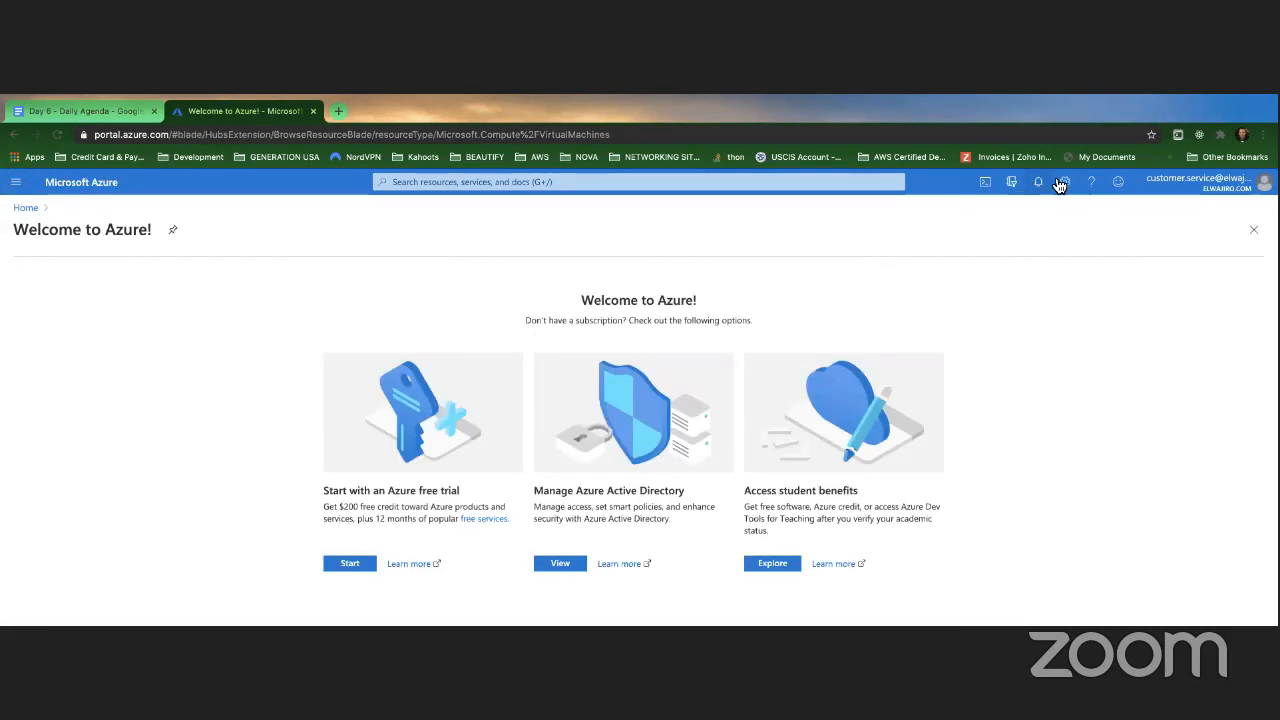
pyautogui.click(1238, 184)
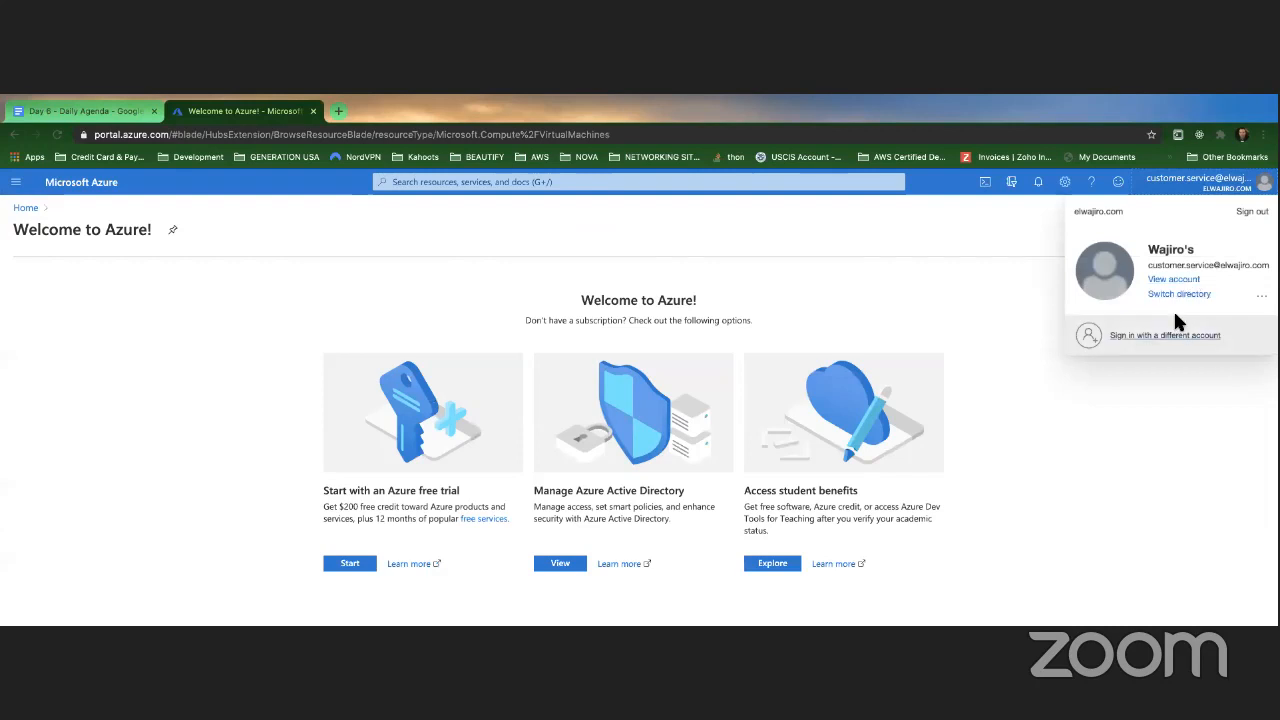
pyautogui.click(1251, 211)
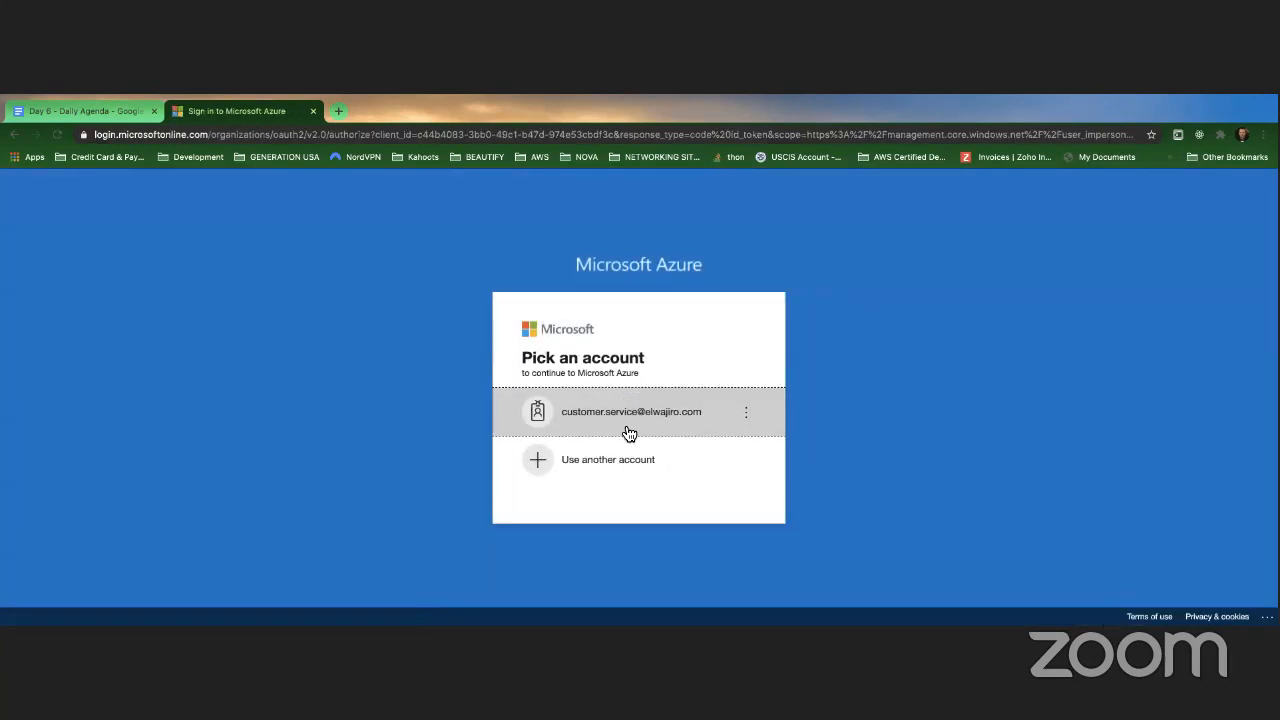
# Sign in with another account's e-mail after ending the existing session, and submit its password.
pyautogui.click(630, 463)
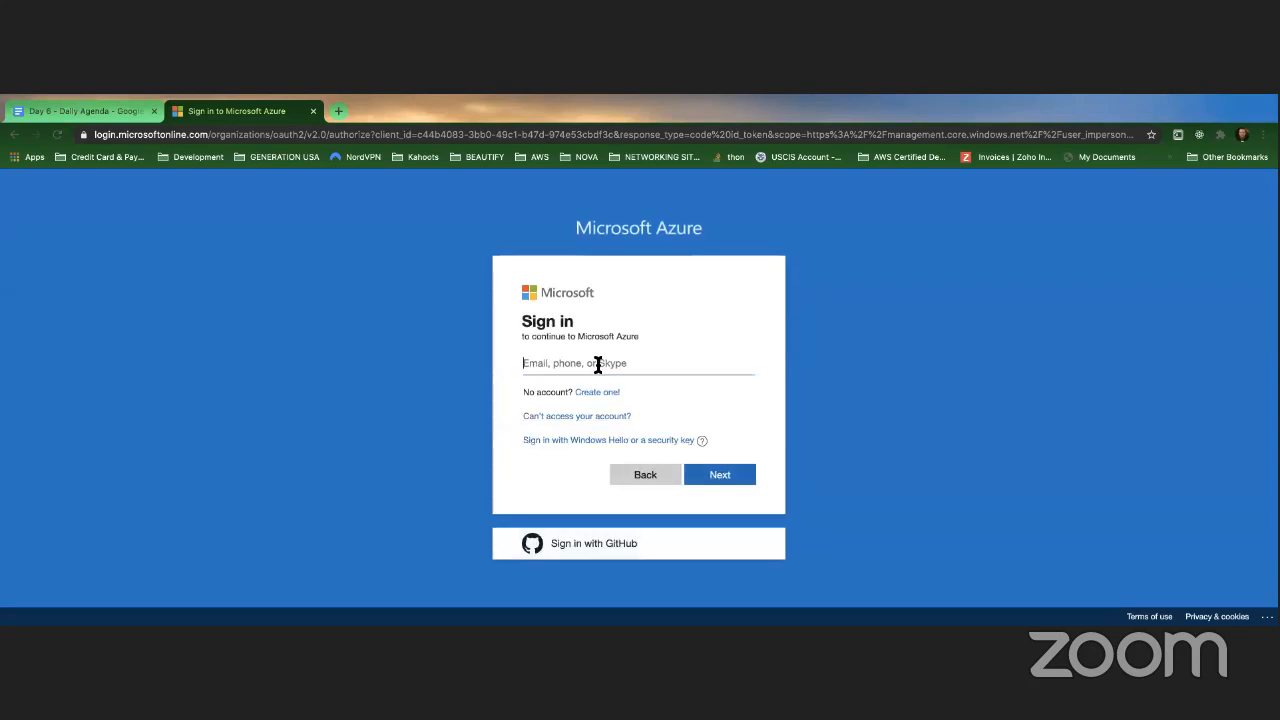
pyautogui.click(708, 472)
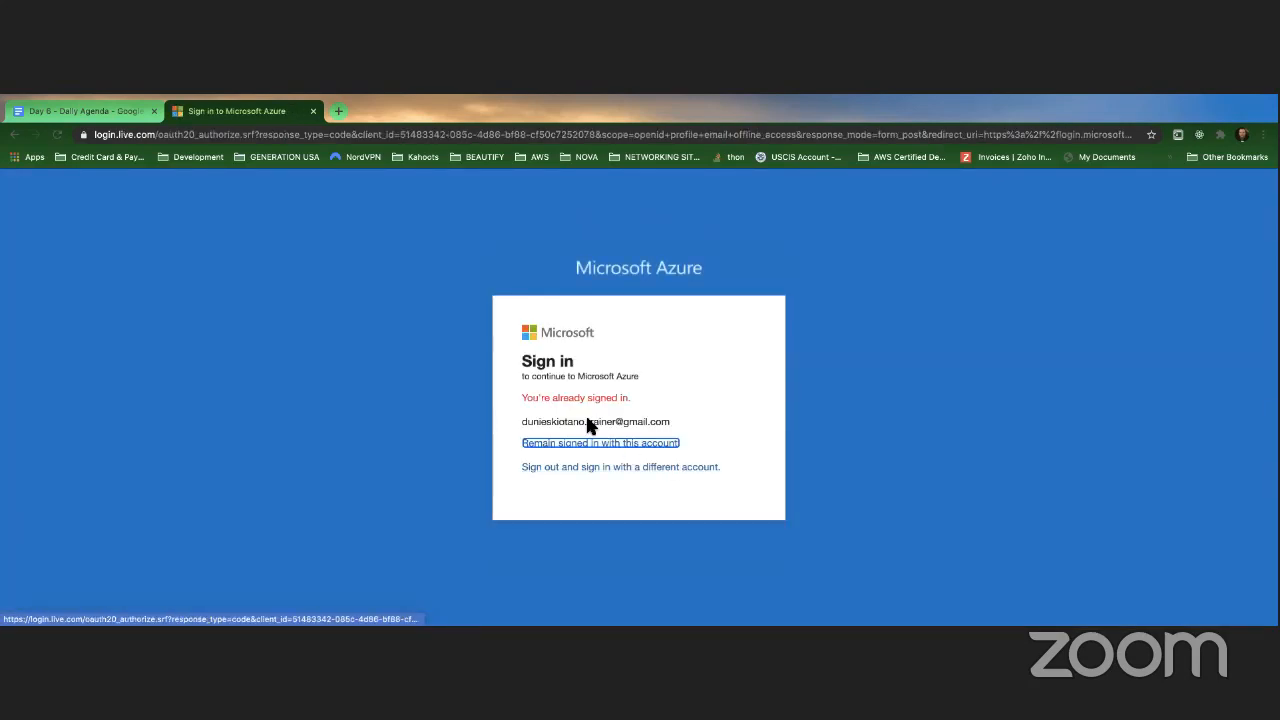
pyautogui.click(606, 468)
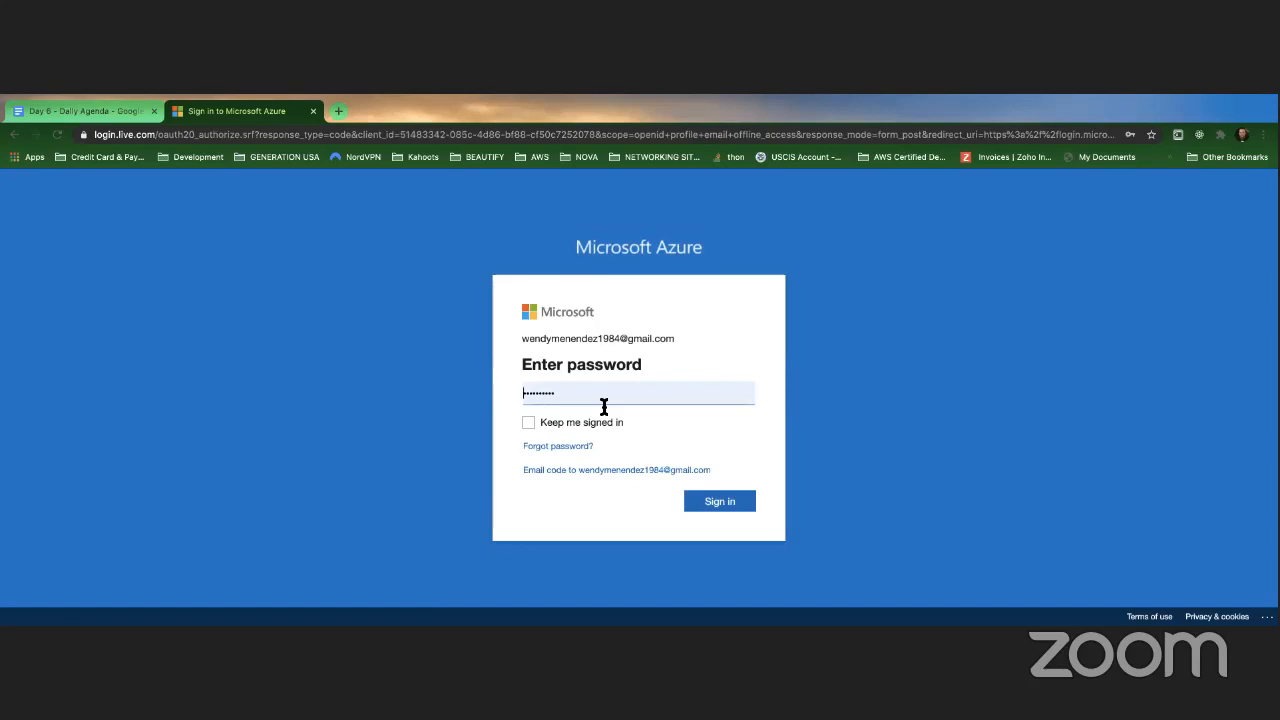
pyautogui.click(725, 500)
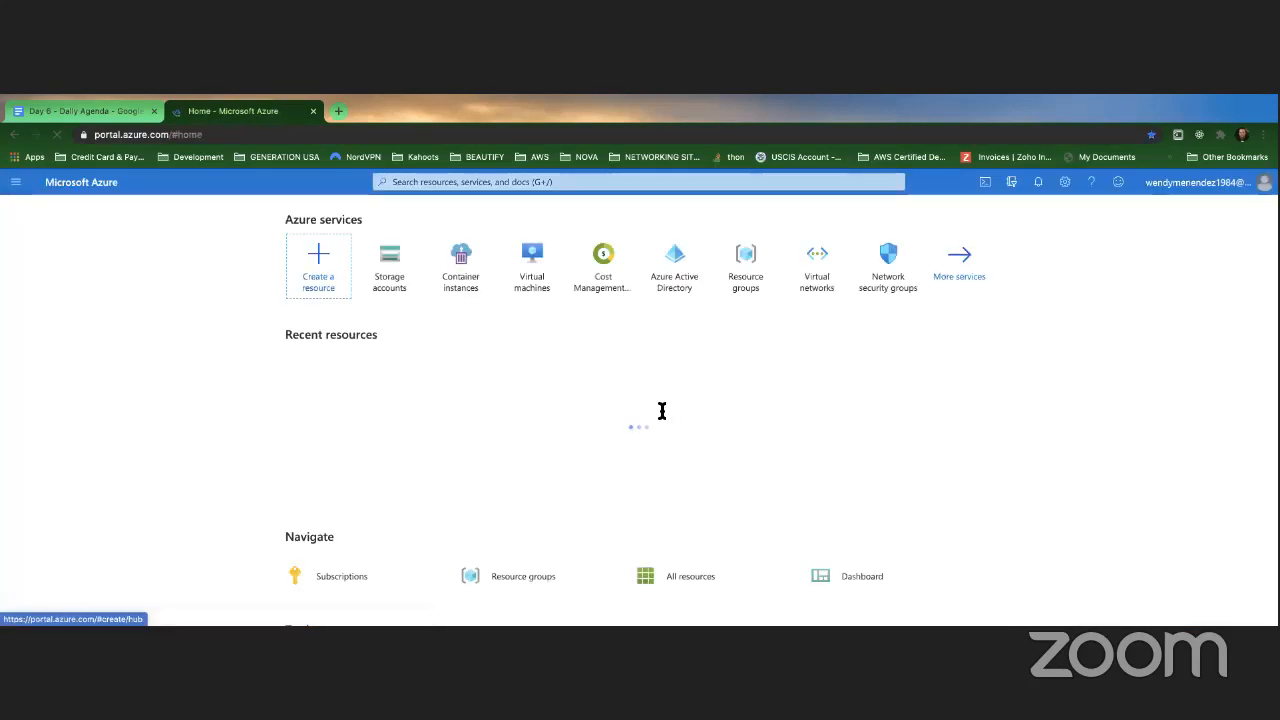
# From the Virtual machines list, dismiss the credit notice and start adding a new virtual machine.
pyautogui.scroll(-1, 430, 408)
pyautogui.scroll(1, 440, 380)
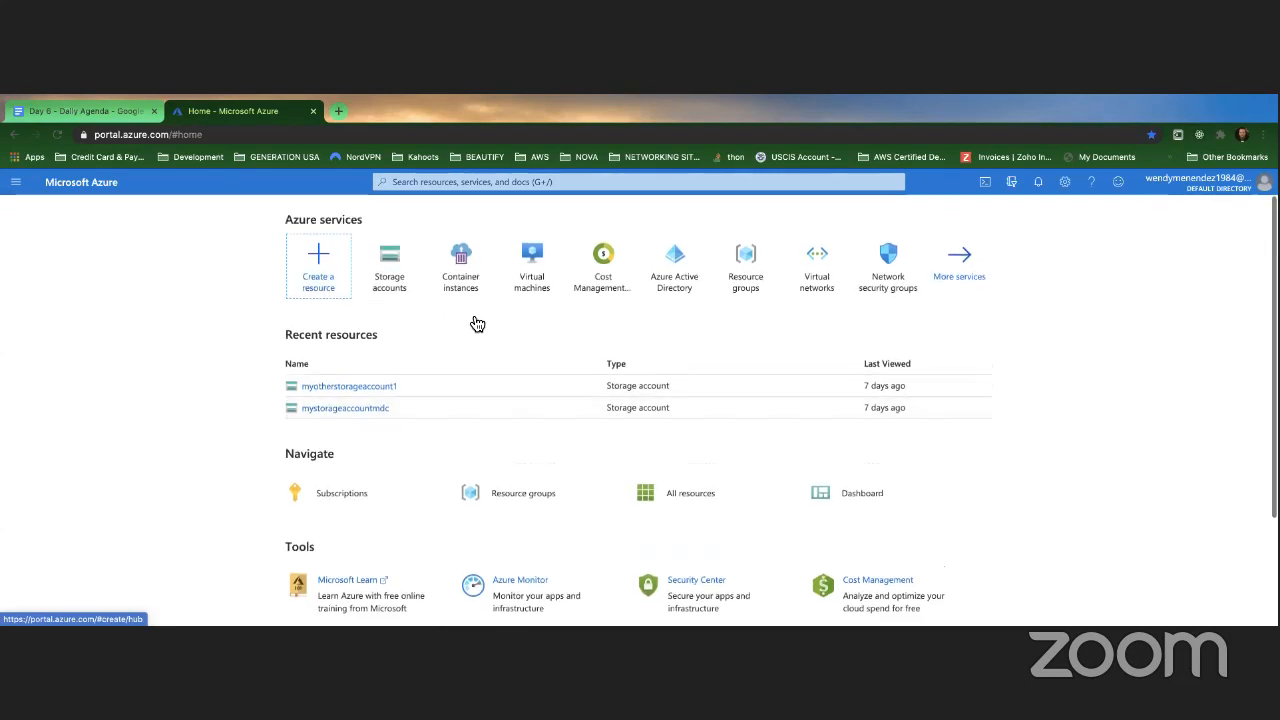
pyautogui.click(529, 275)
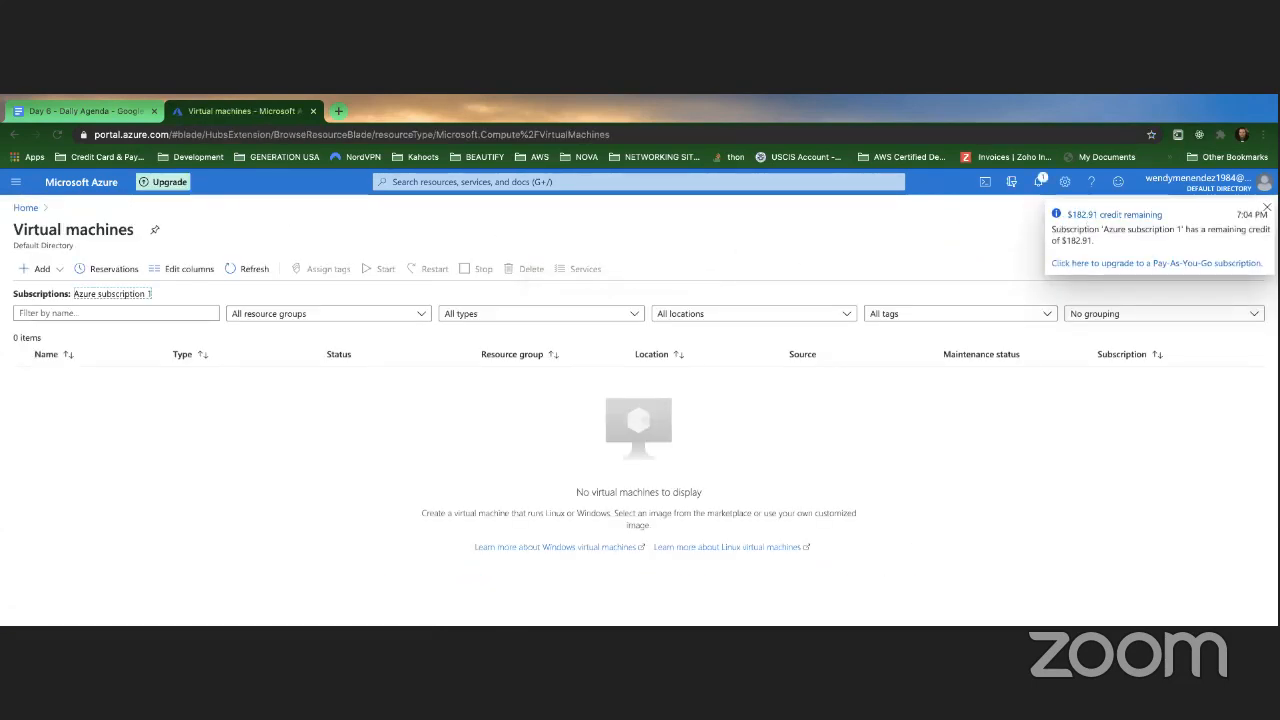
pyautogui.click(1267, 208)
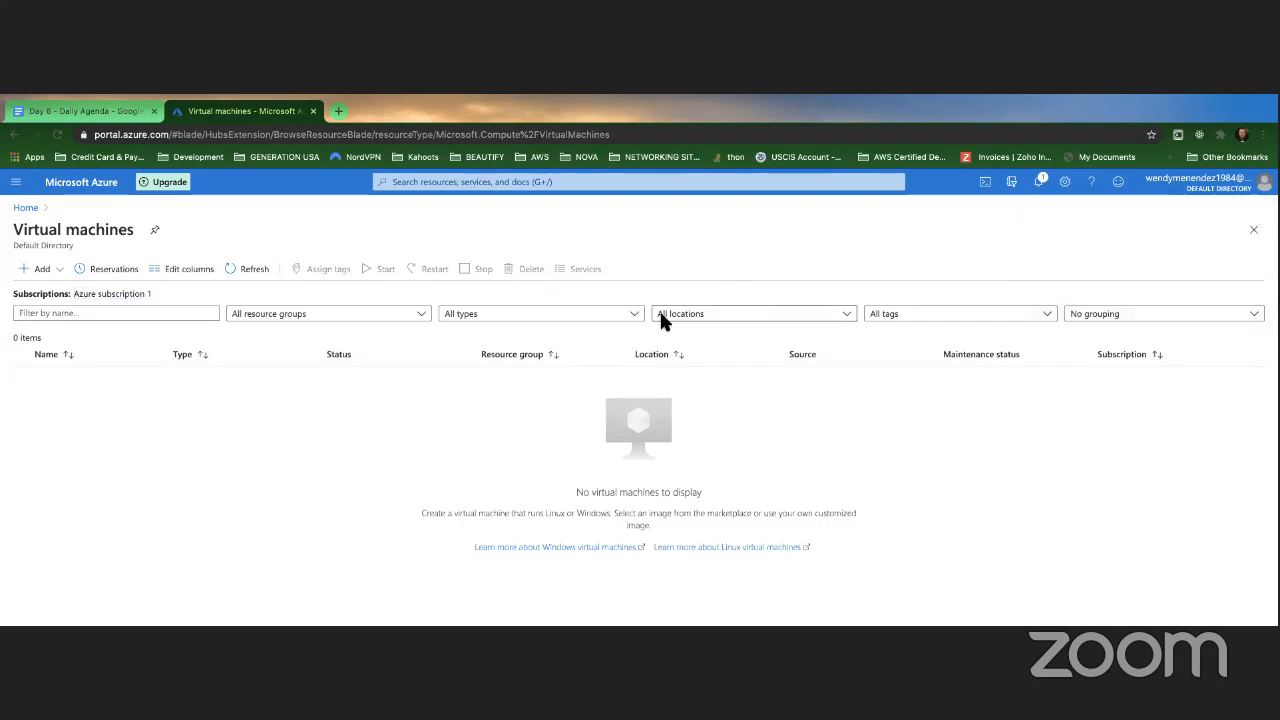
pyautogui.click(38, 270)
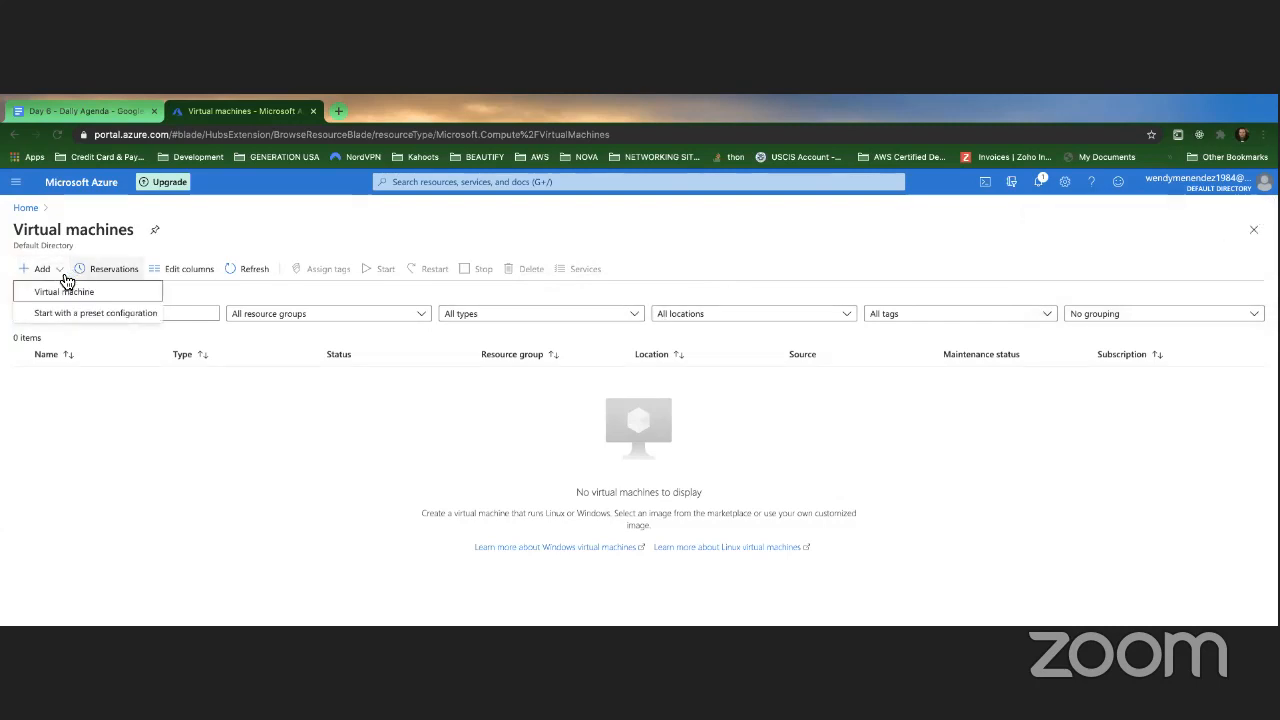
pyautogui.click(74, 295)
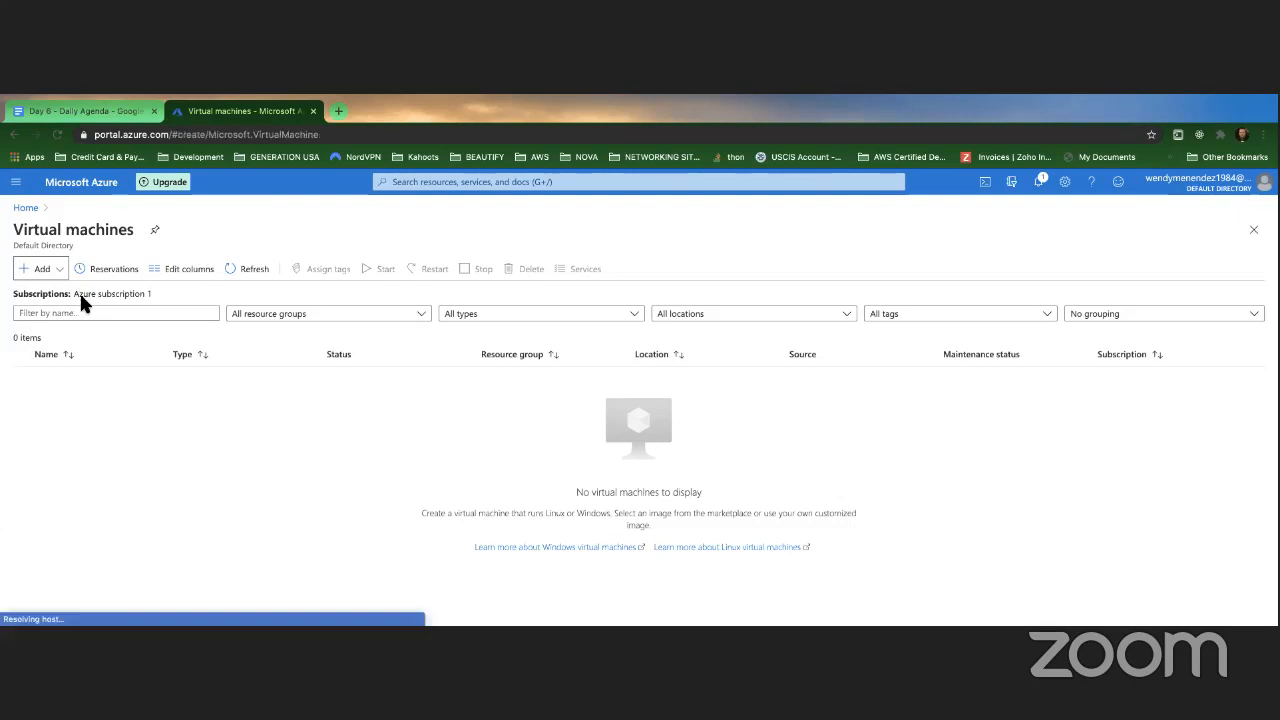
pyautogui.scroll(-1, 274, 414)
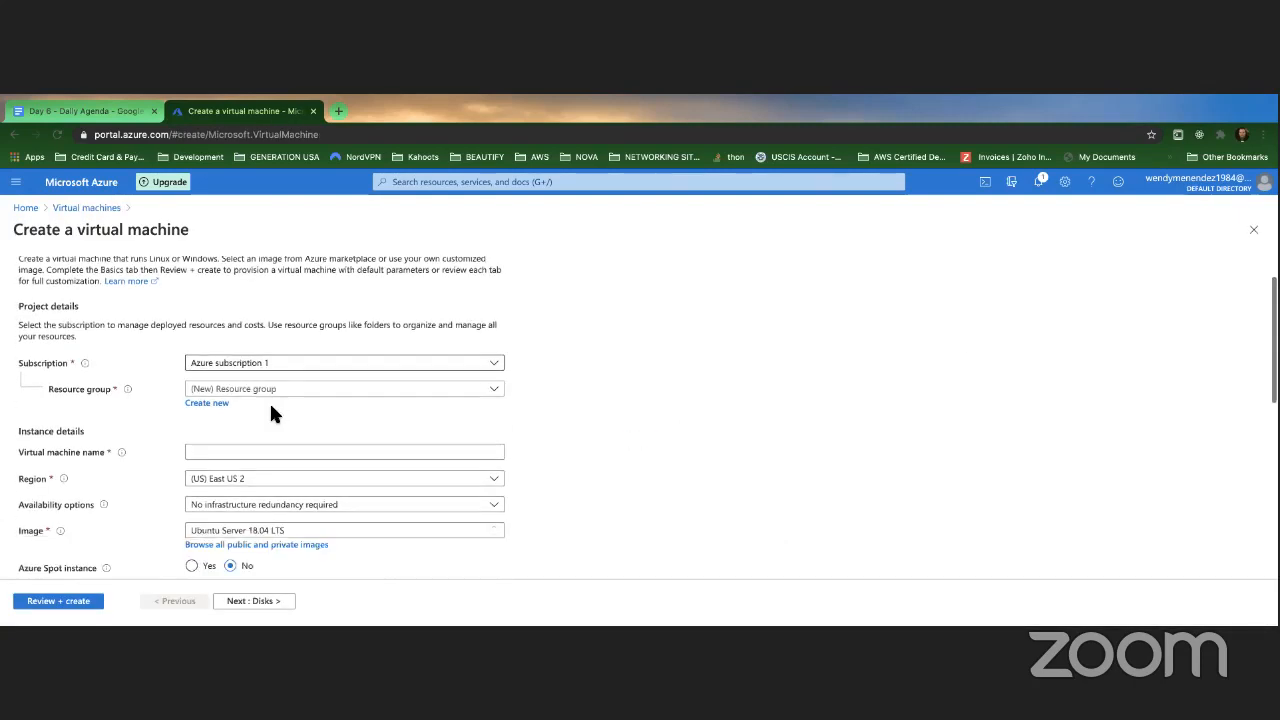
# Put the VM in resource group todaynewresoucegroup, name it vm001, and choose the Windows Server 2016 Datacenter image.
pyautogui.click(258, 387)
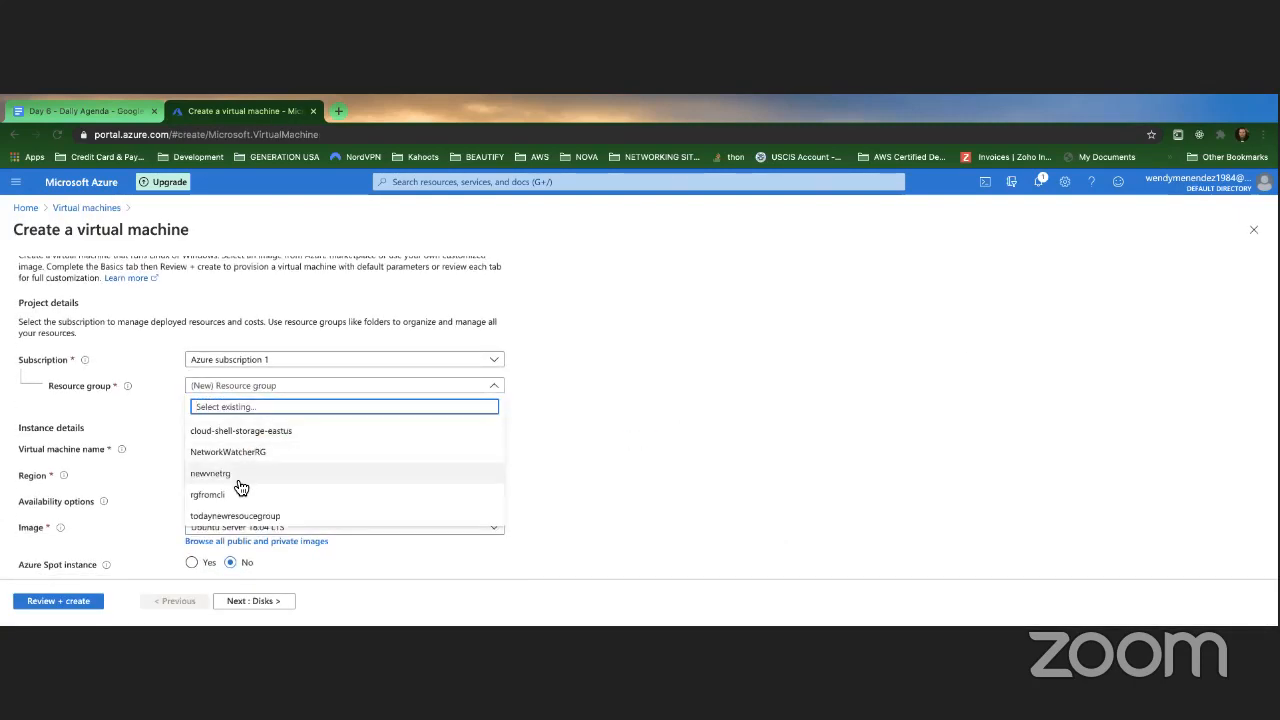
pyautogui.click(245, 517)
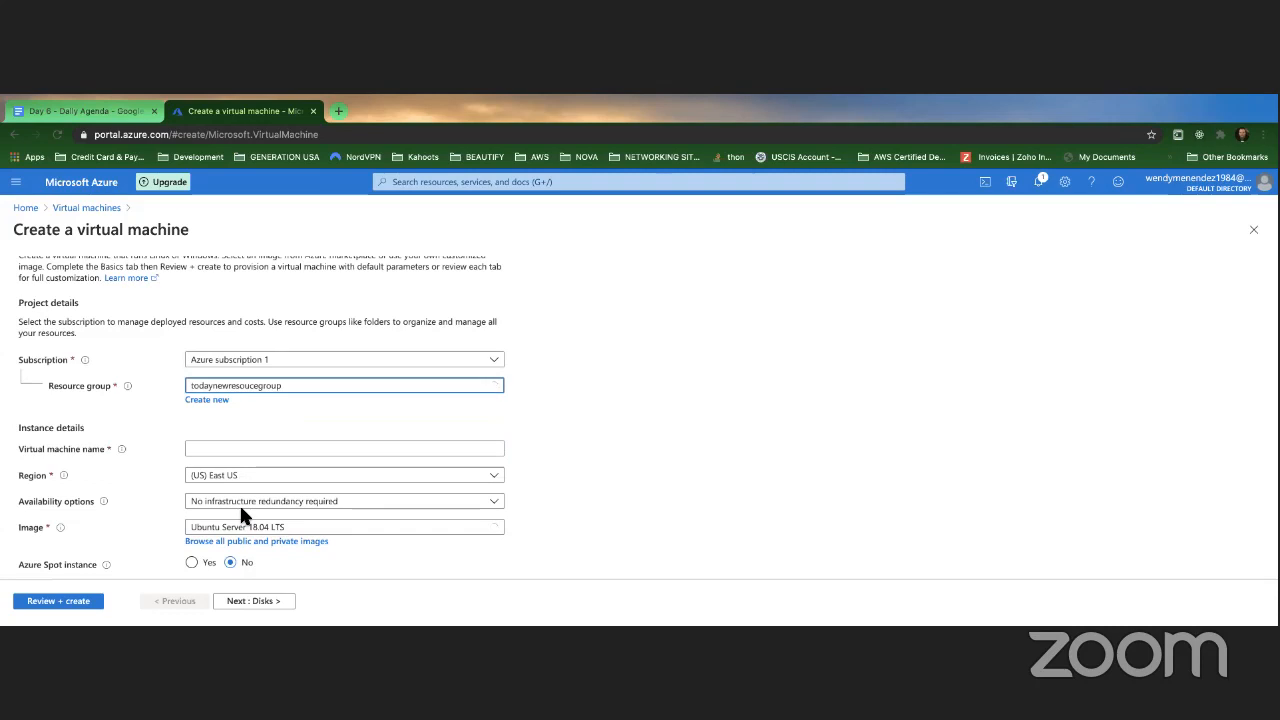
pyautogui.click(244, 443)
pyautogui.write('vm001')
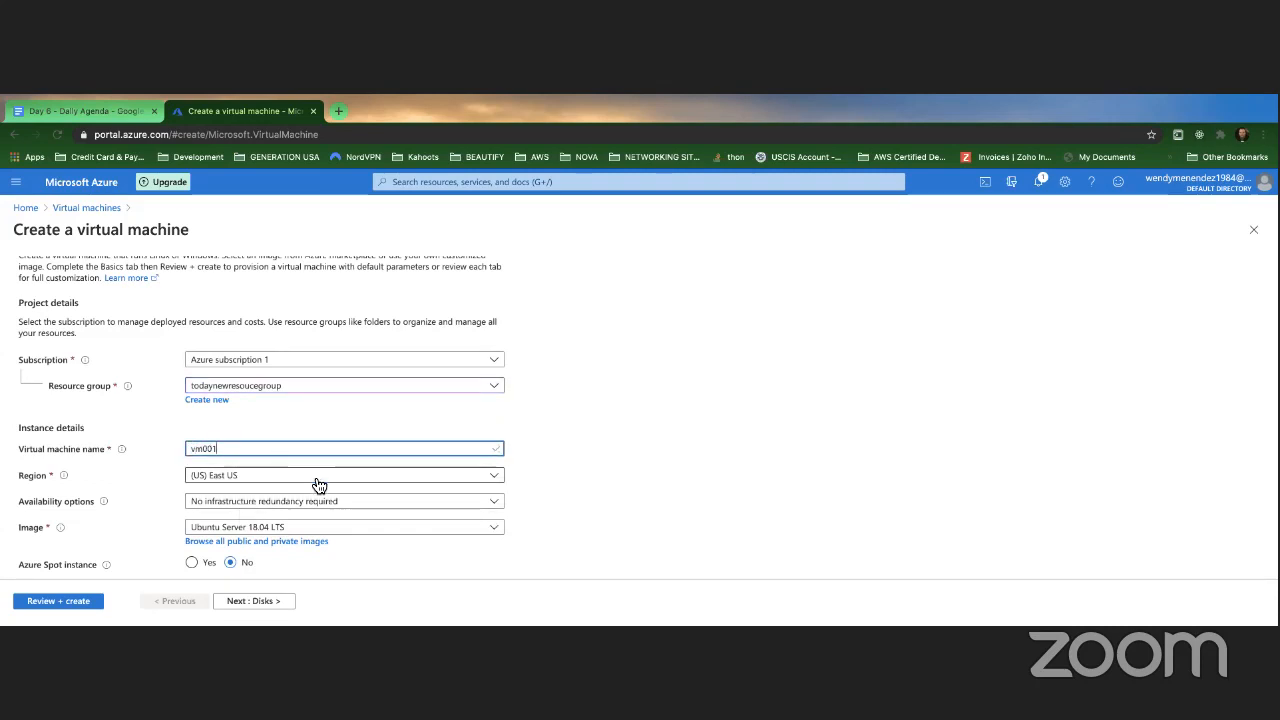
pyautogui.scroll(-3, 314, 486)
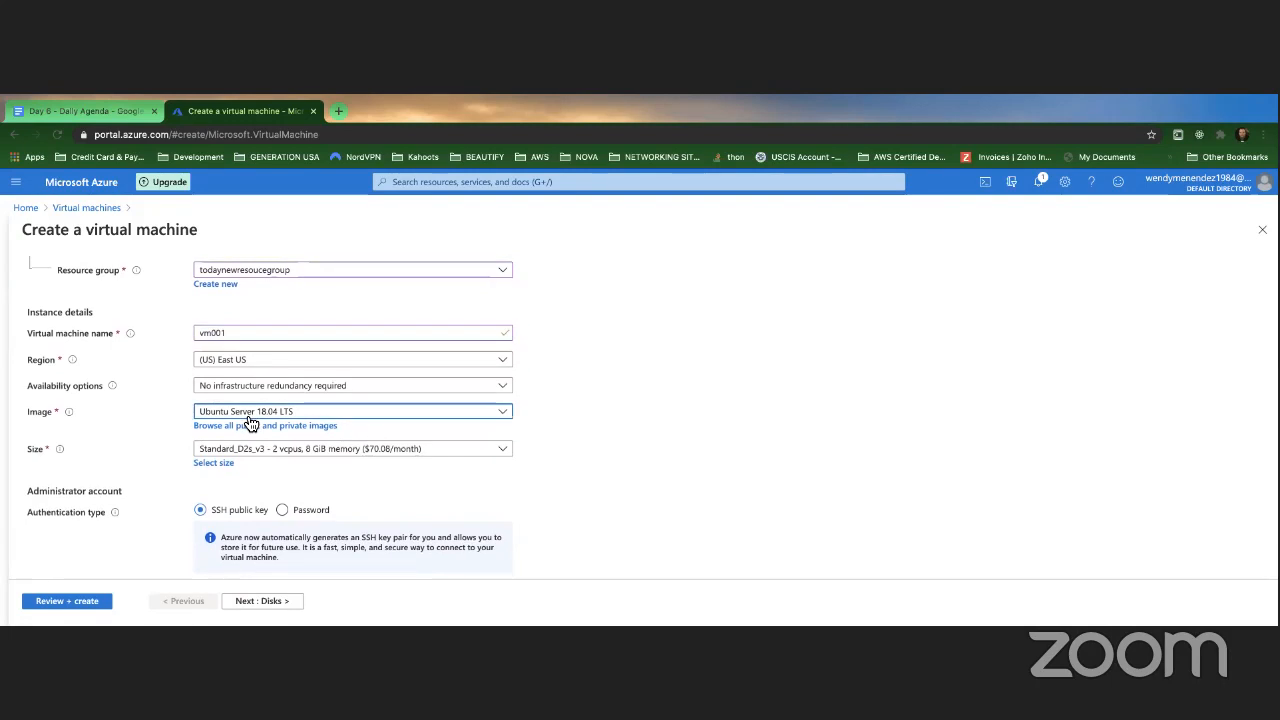
pyautogui.click(252, 415)
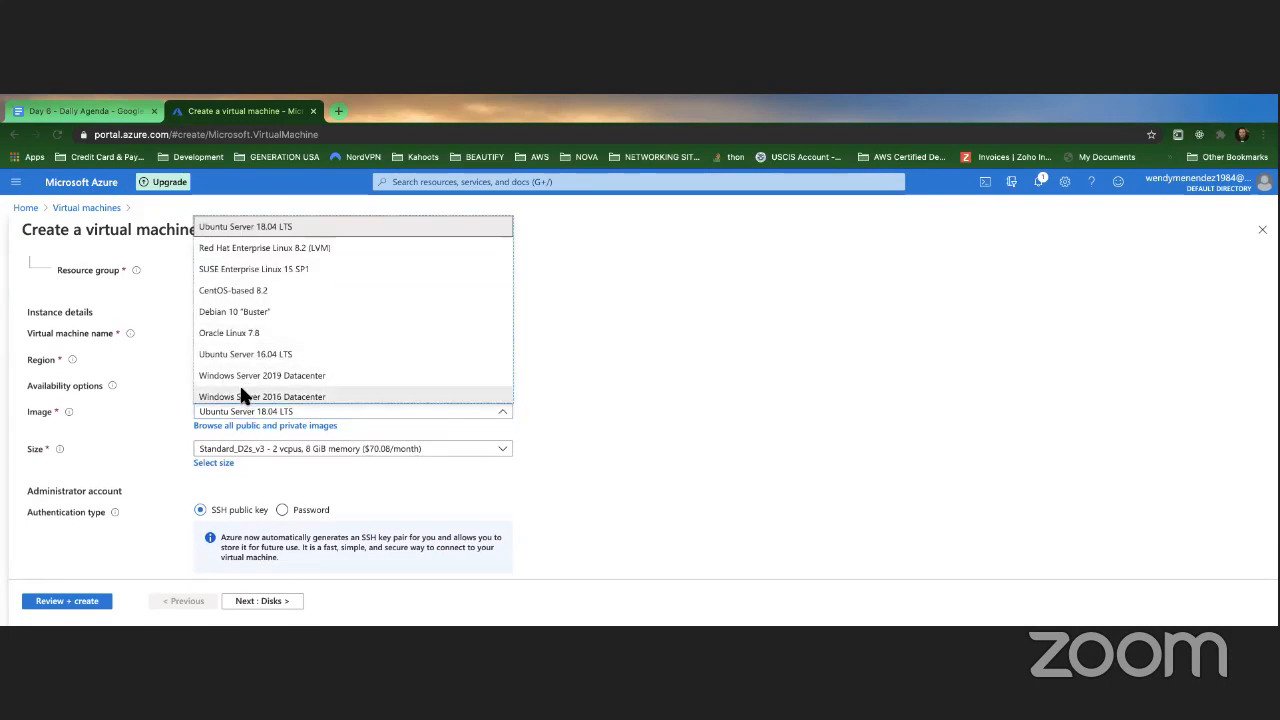
pyautogui.click(245, 396)
# Enter the administrator username and type the password and its confirmation.
pyautogui.click(257, 512)
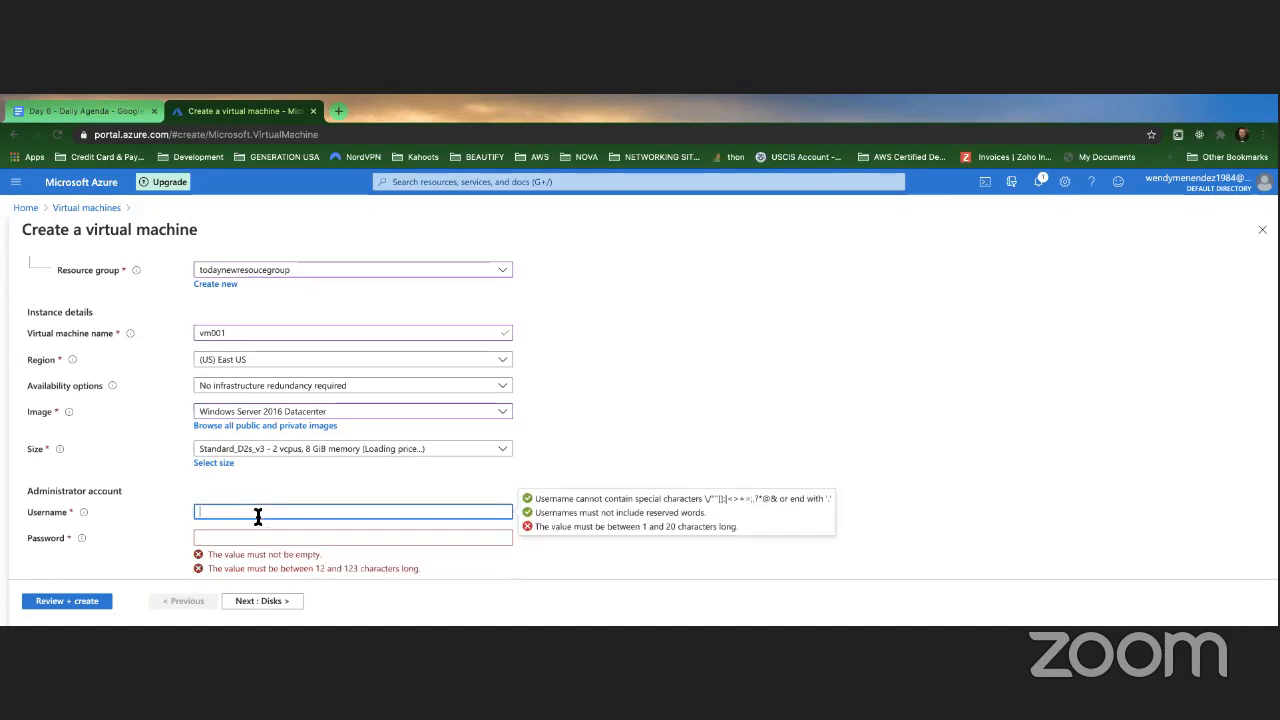
pyautogui.write('dunieskiotano')
pyautogui.press('Tab')
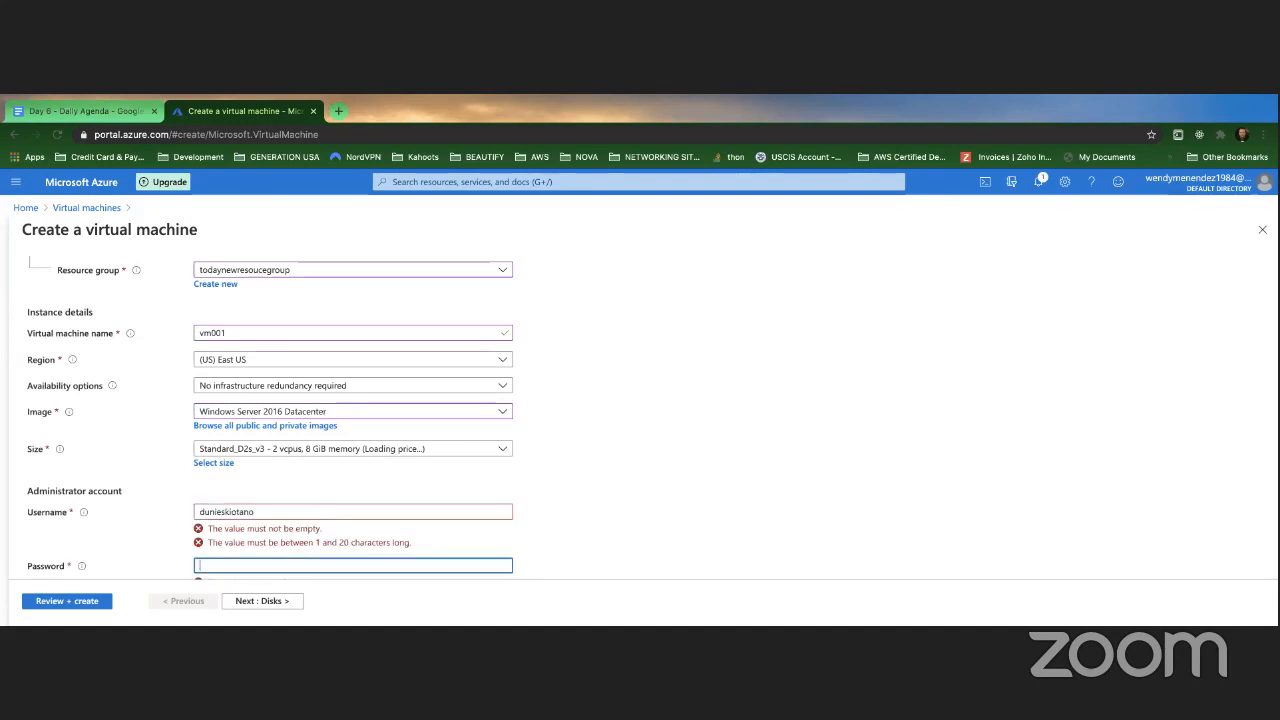
pyautogui.write('•••••••')
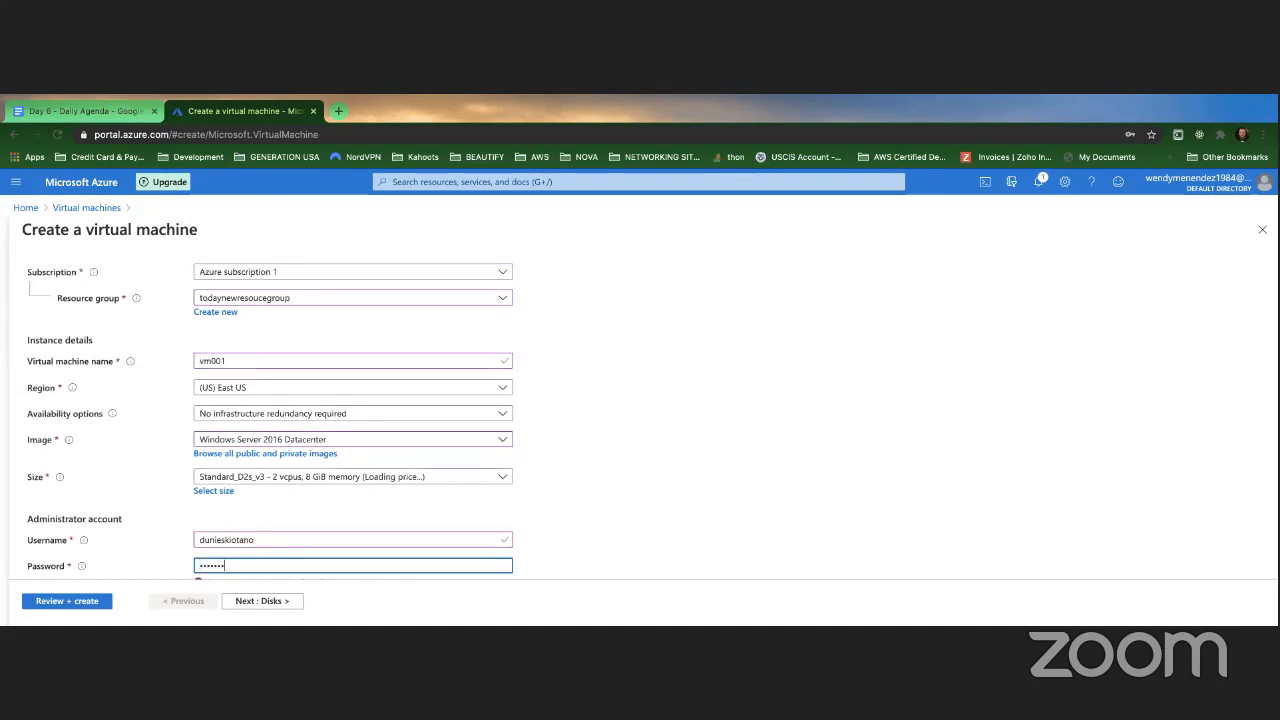
pyautogui.write('•••••••')
pyautogui.press('Tab')
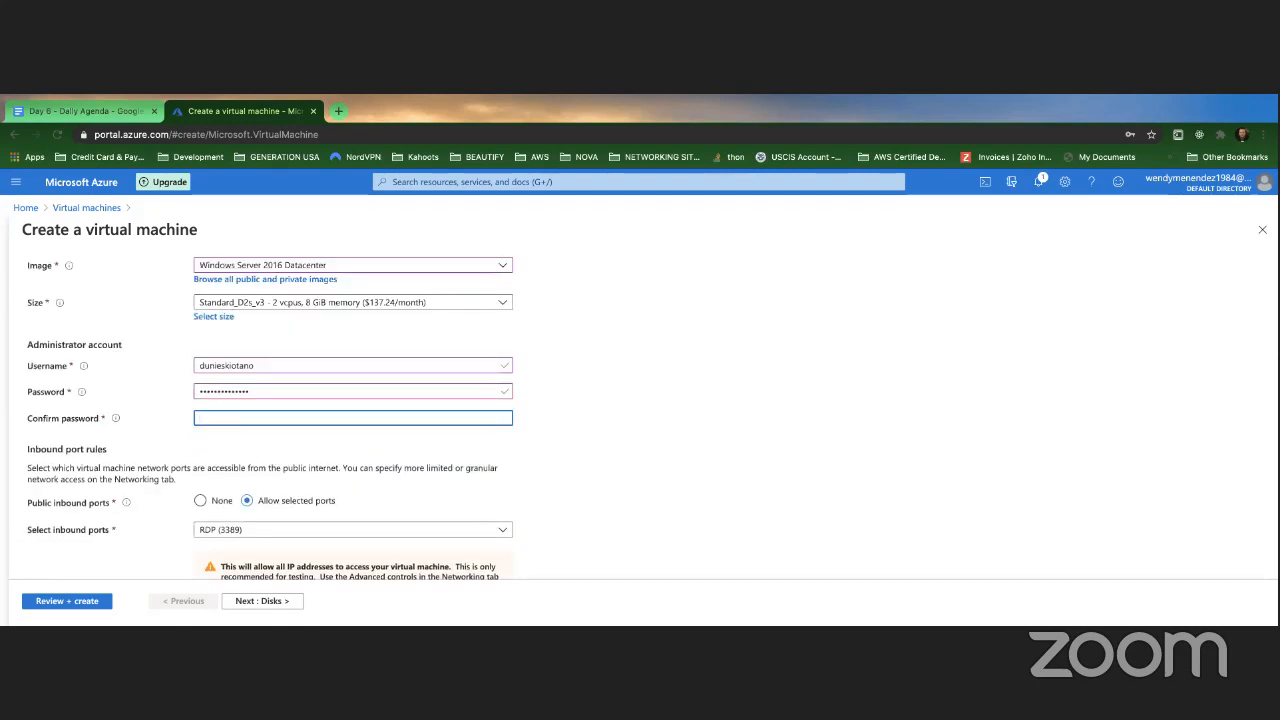
pyautogui.write('•••••••')
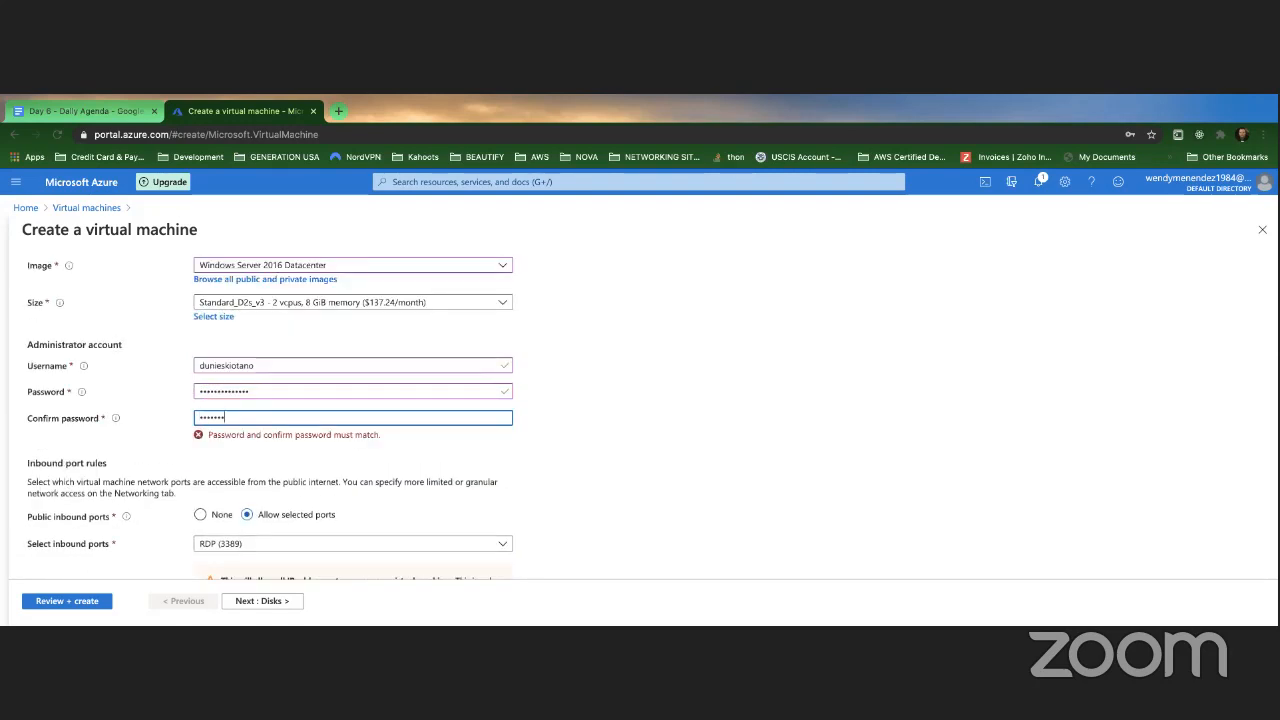
pyautogui.write('••••')
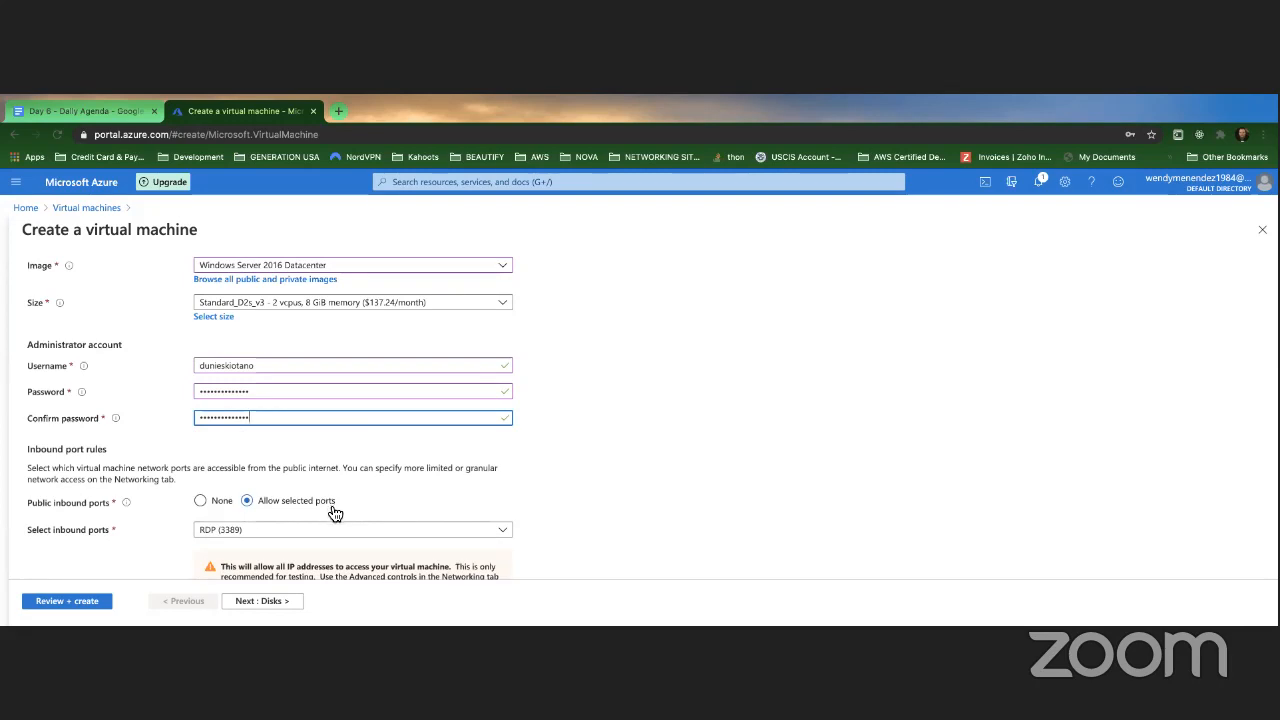
pyautogui.scroll(-1, 332, 506)
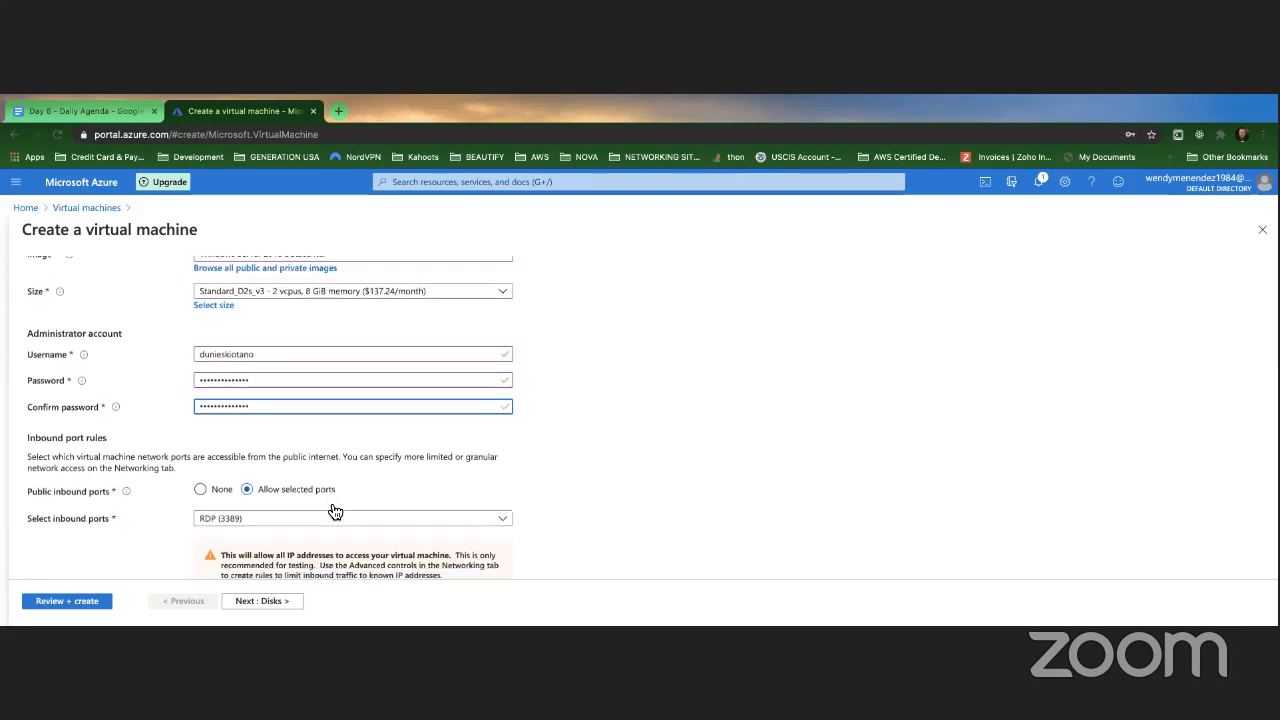
# Advance through the Disks, Networking, Management, Advanced and Tags pages to Review + create.
pyautogui.click(274, 600)
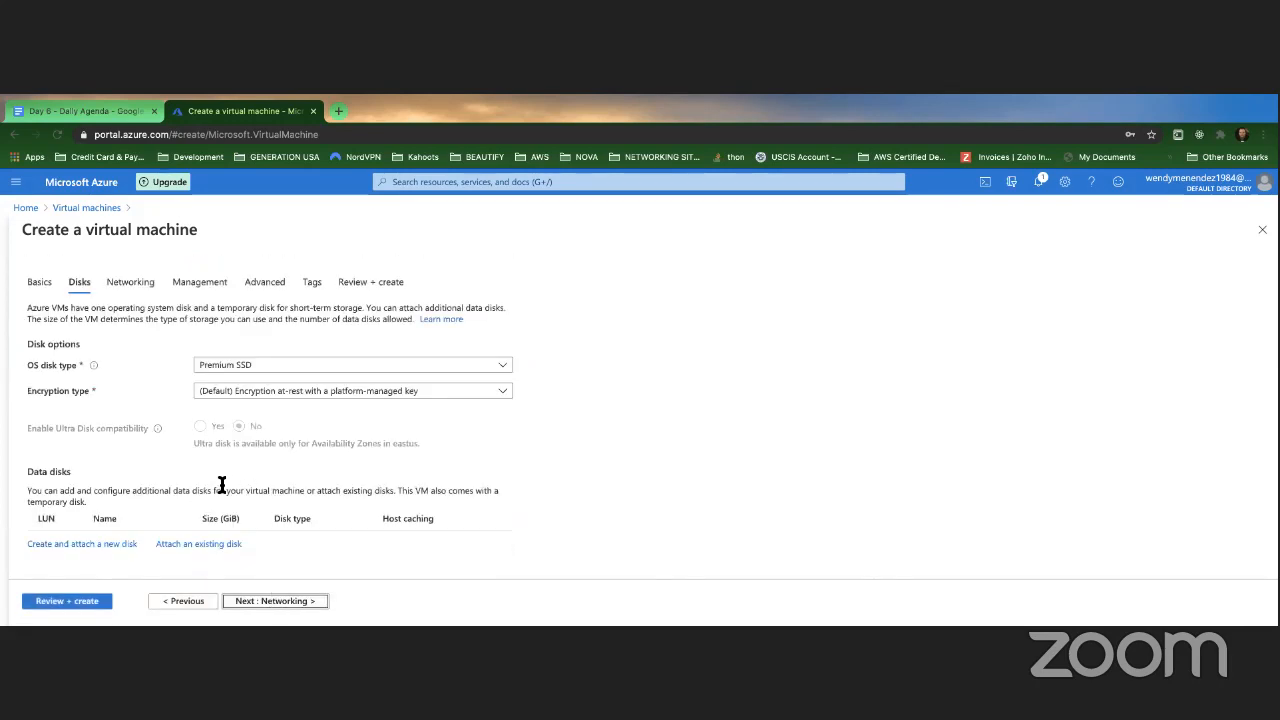
pyautogui.scroll(-1, 221, 482)
pyautogui.click(295, 604)
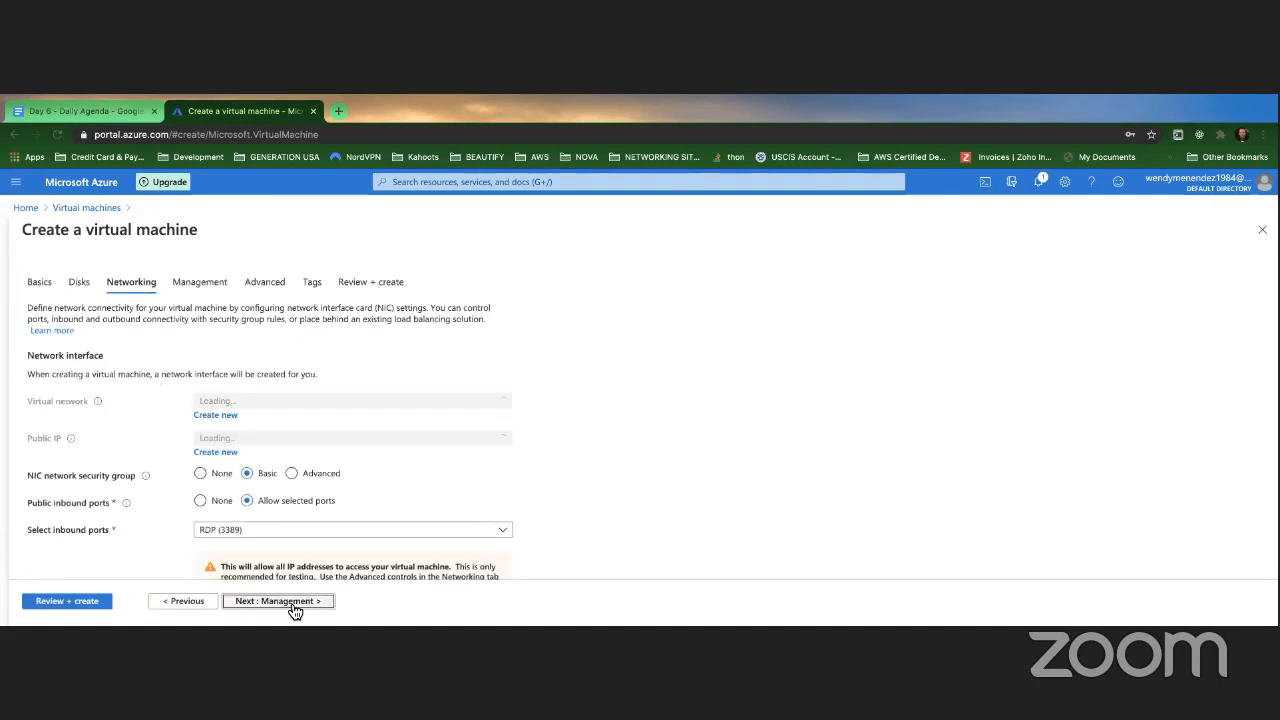
pyautogui.scroll(-3, 313, 530)
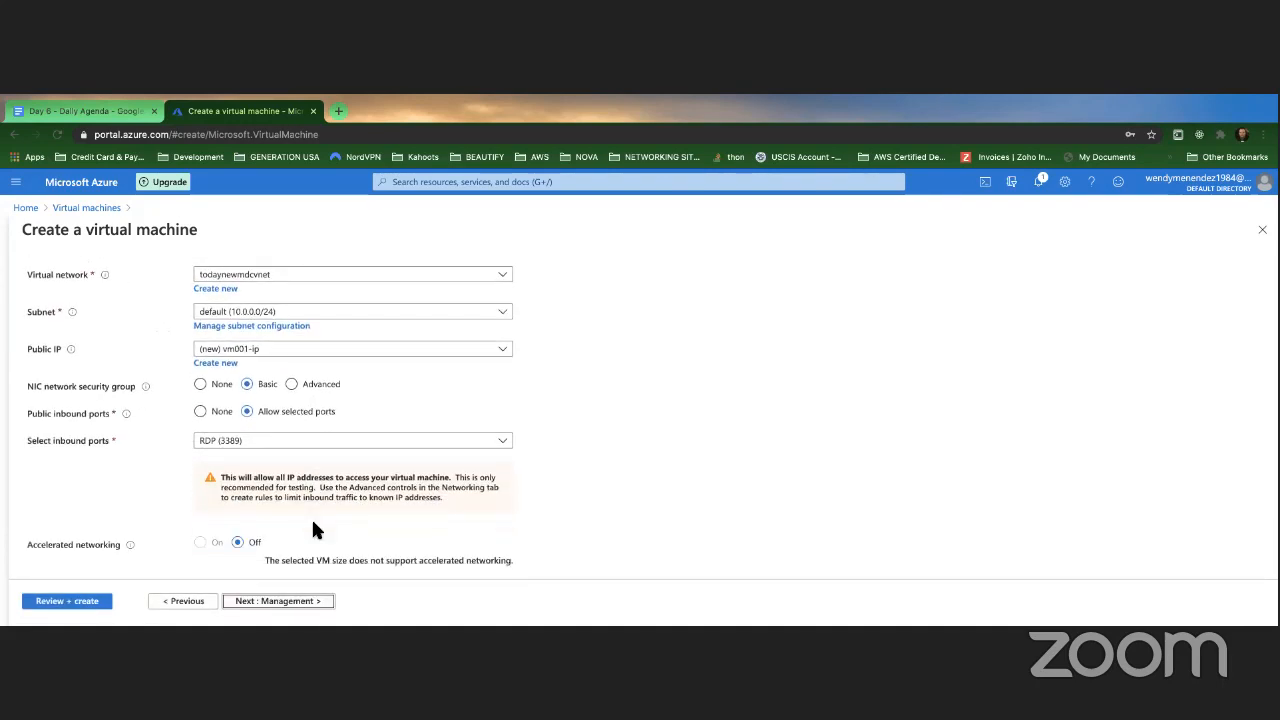
pyautogui.click(298, 604)
pyautogui.click(299, 604)
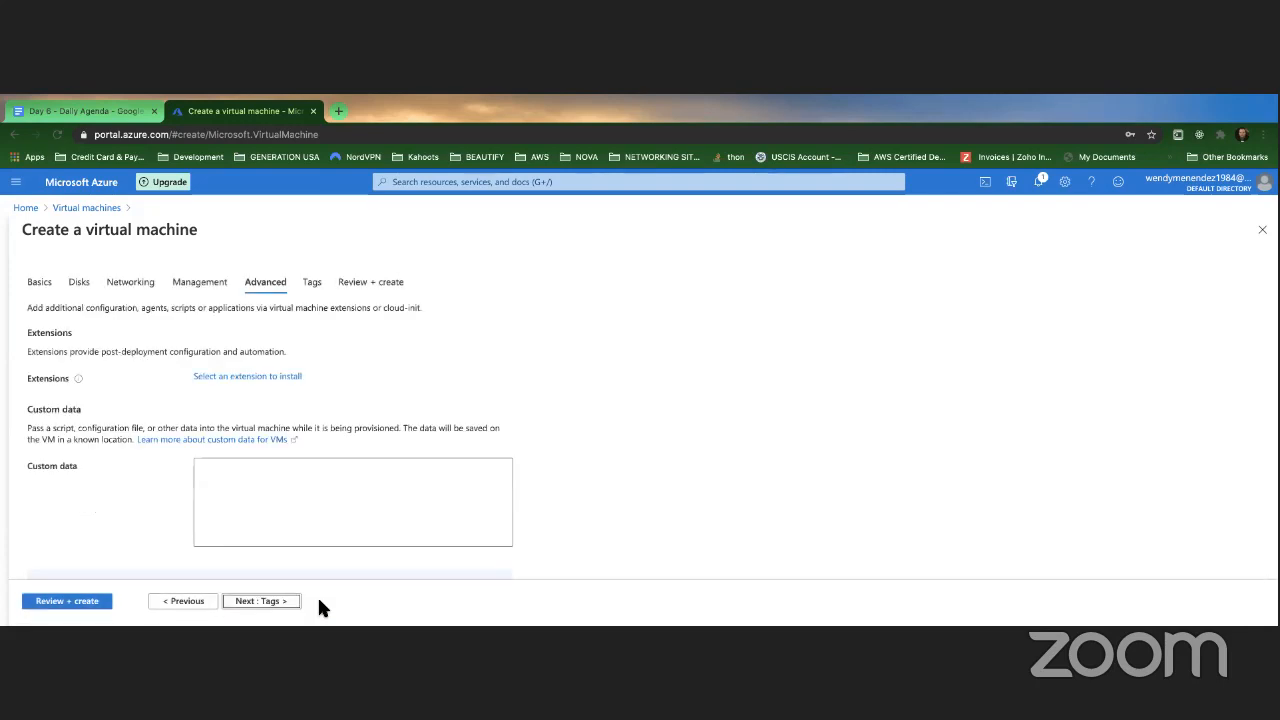
pyautogui.click(276, 602)
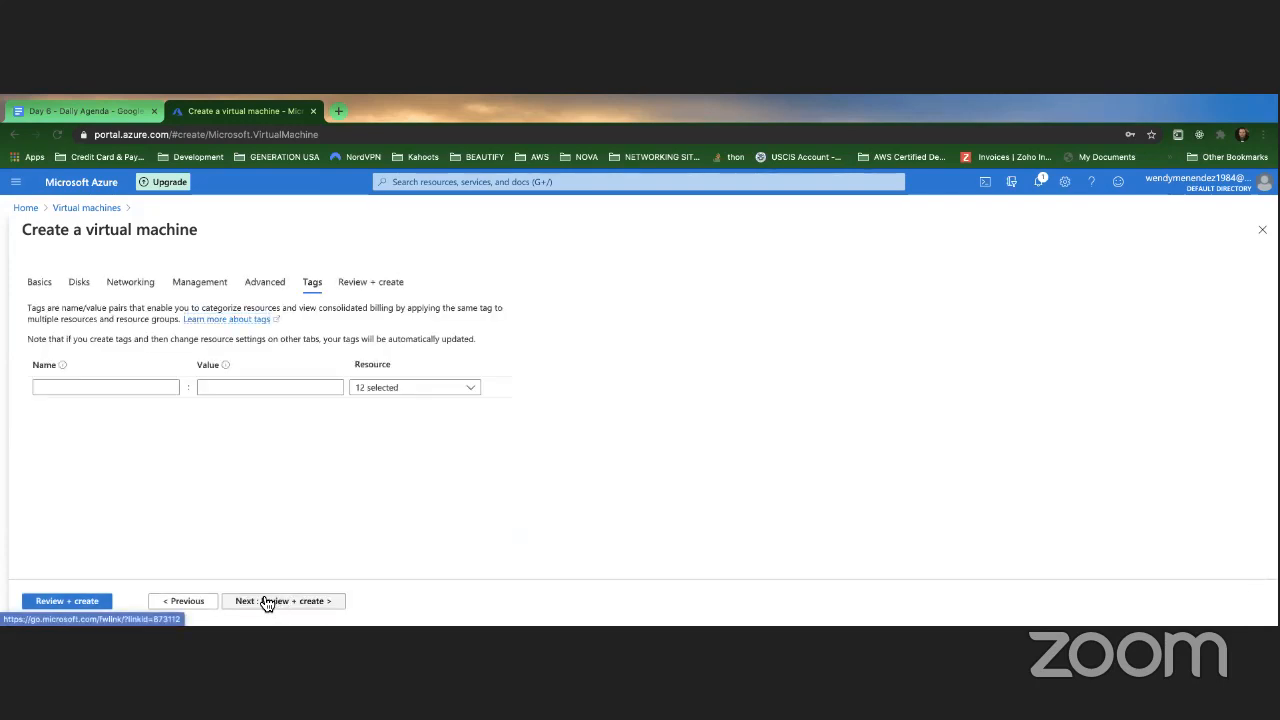
pyautogui.click(274, 602)
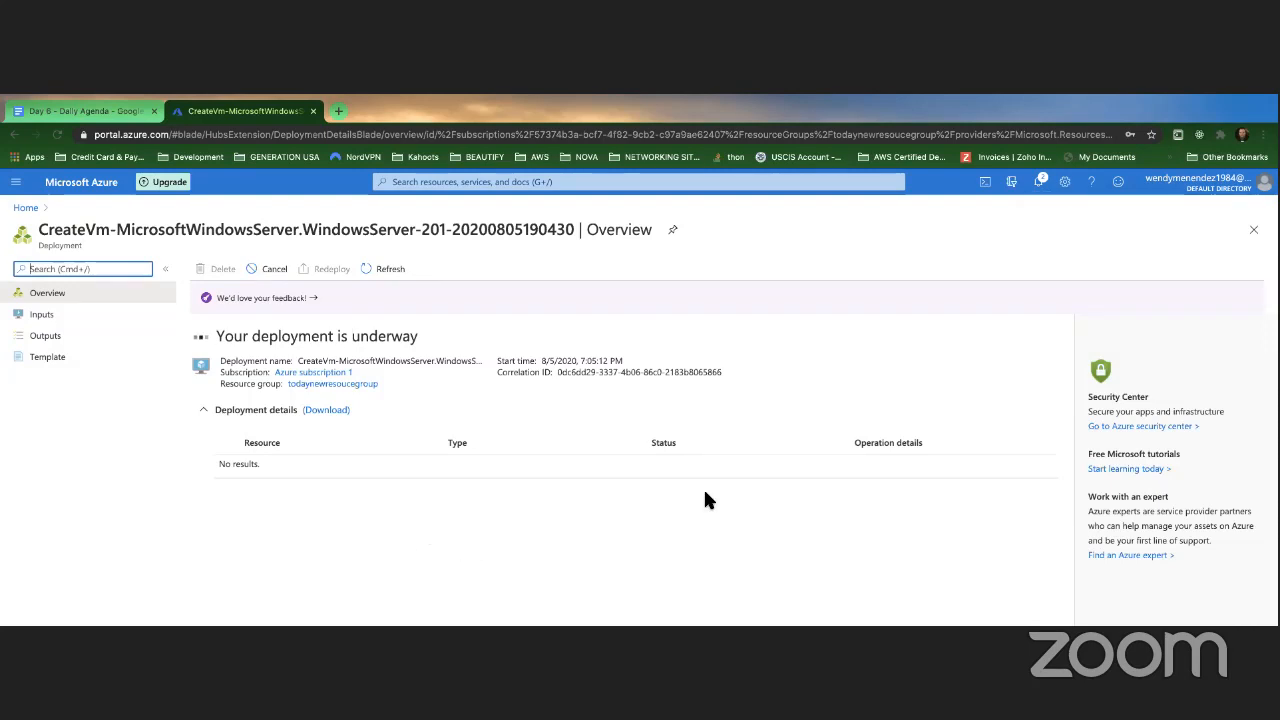
# Reset the browser zoom to actual size and show the notifications for the vm001 deployment.
pyautogui.scroll(5, 703, 487)
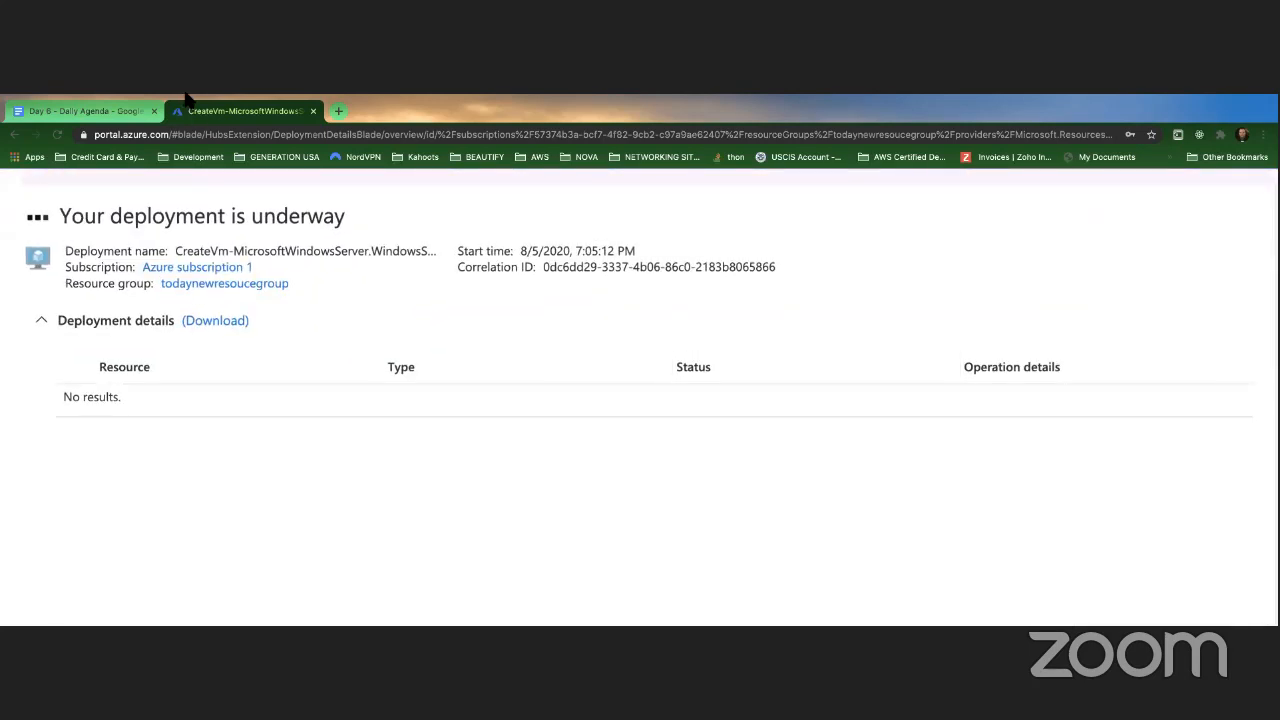
pyautogui.moveTo(172, 97)
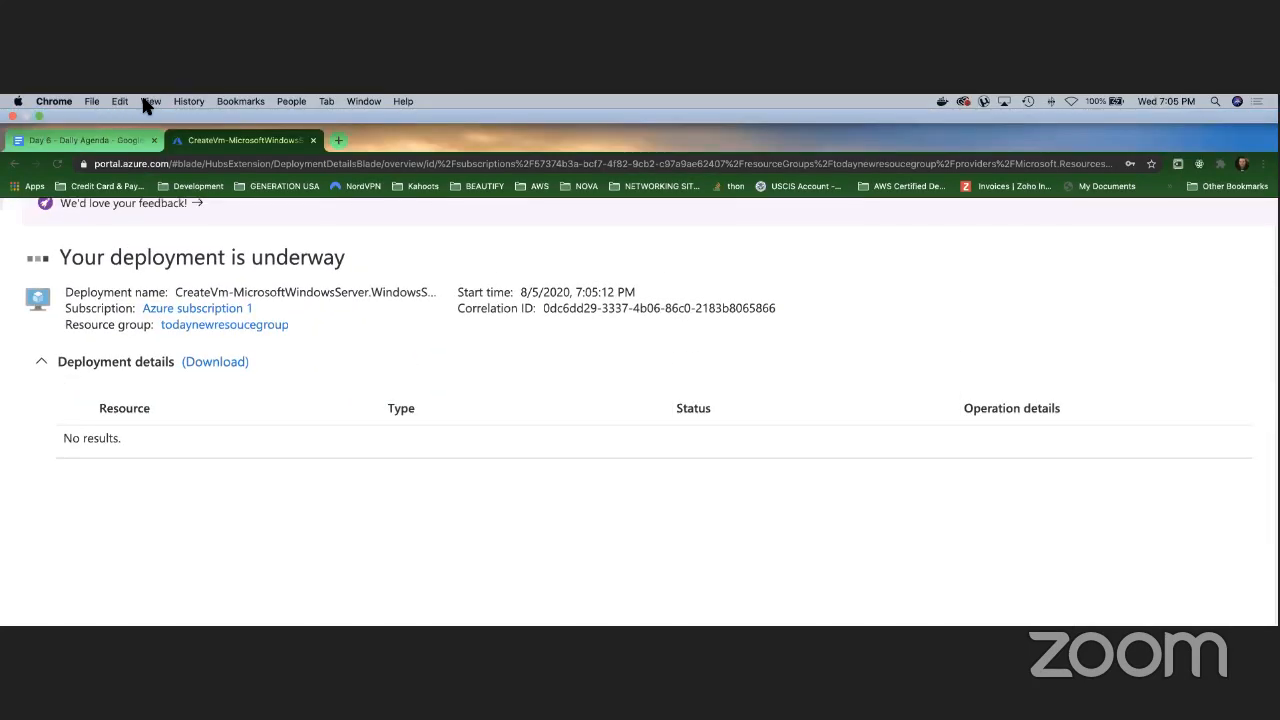
pyautogui.click(146, 102)
pyautogui.click(191, 210)
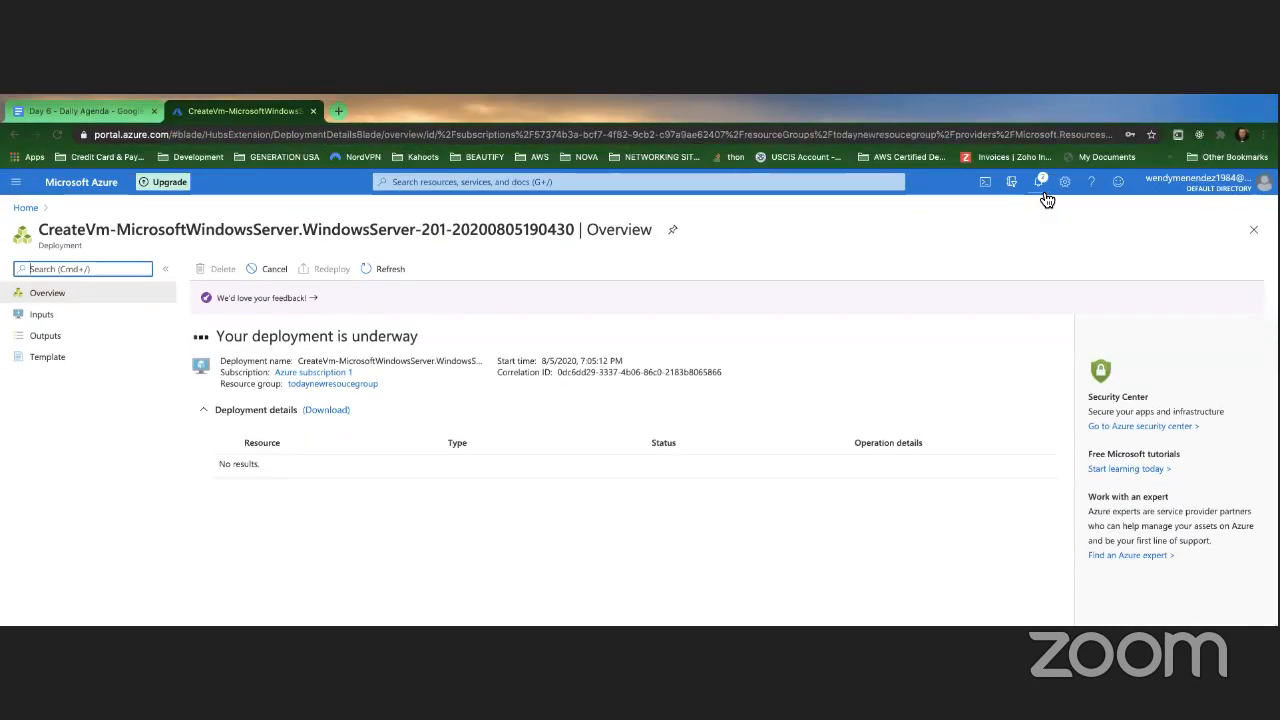
pyautogui.click(1043, 192)
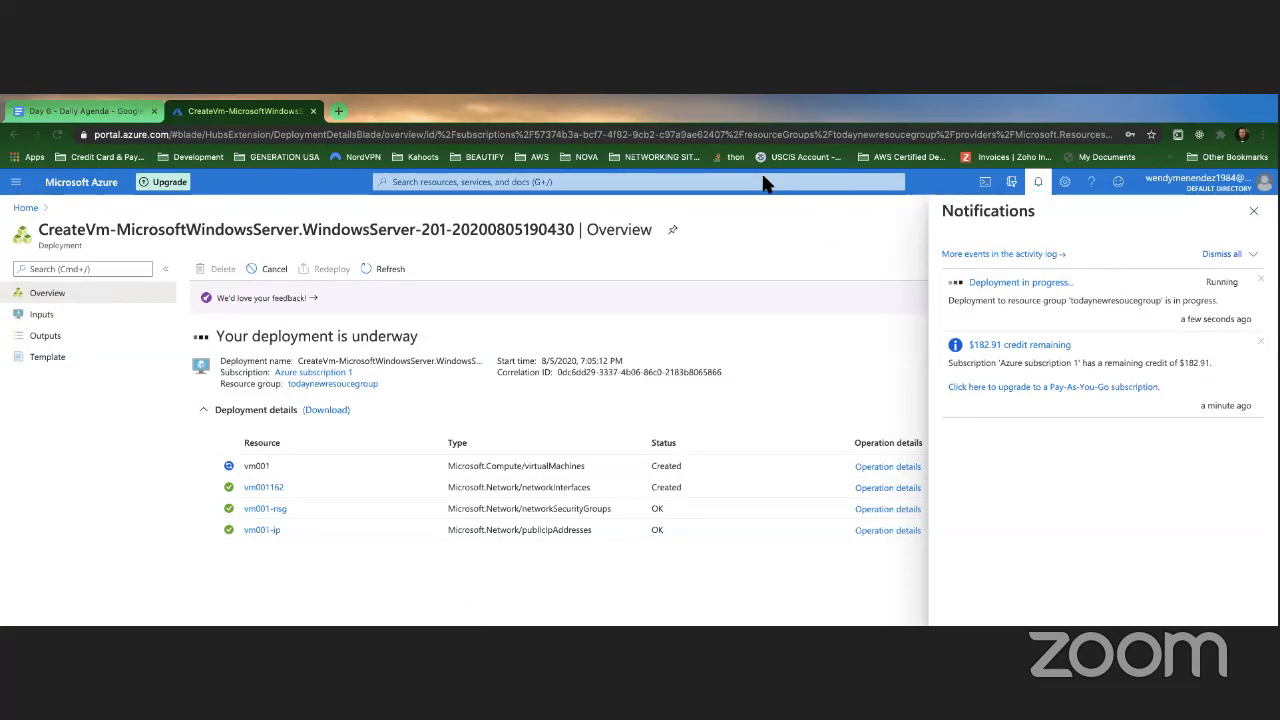
# Refresh the vm001 deployment status, then switch to the Network Security Groups slide.
pyautogui.moveTo(805, 117)
pyautogui.click(398, 271)
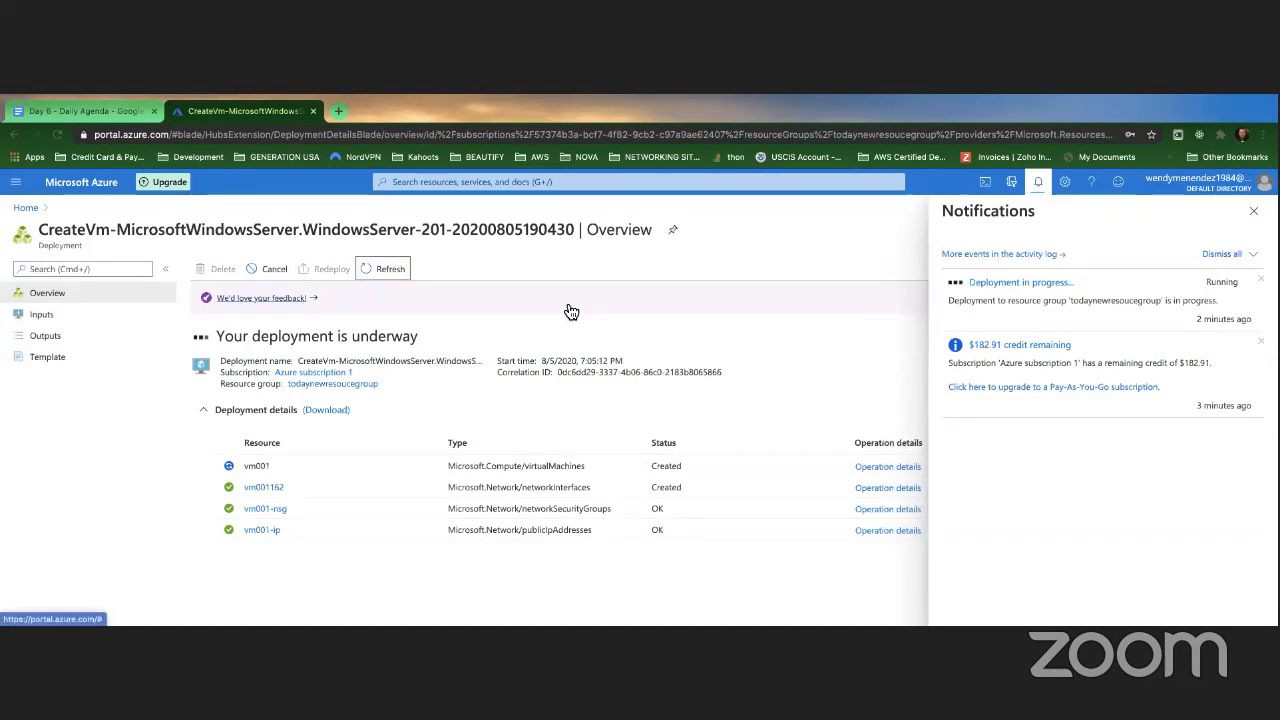
pyautogui.hotkey('ctrl', 'Left')
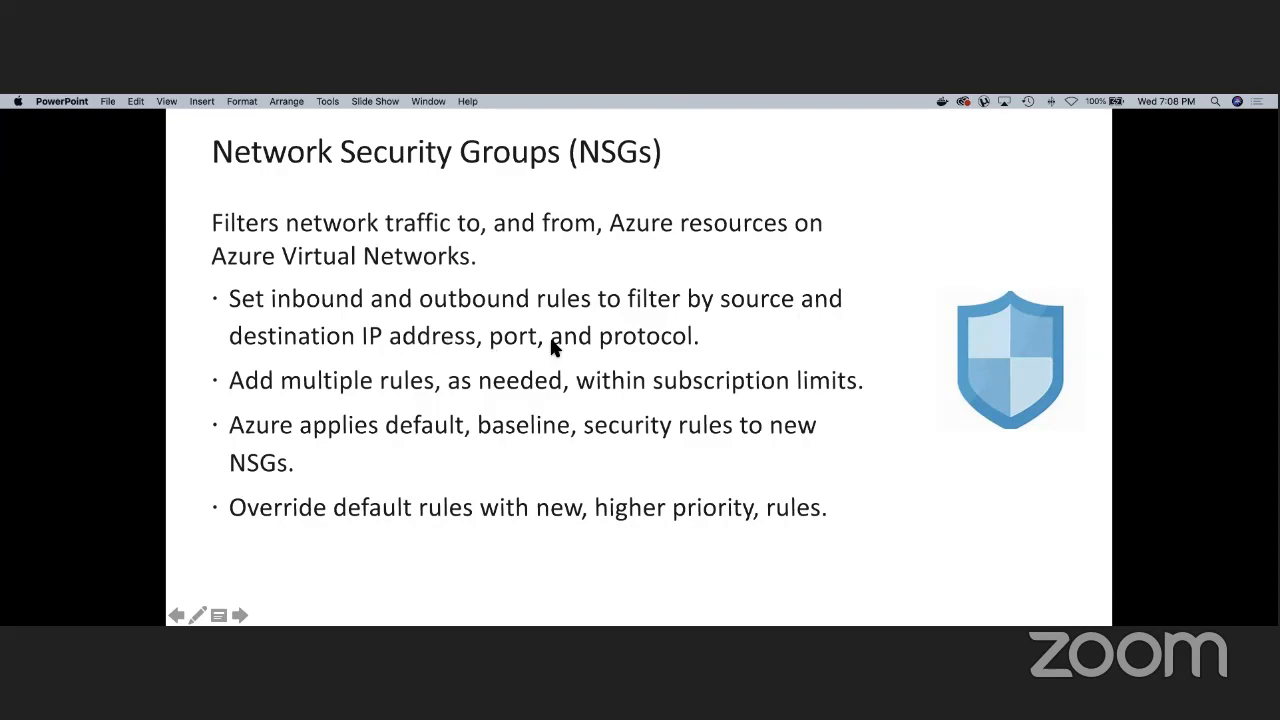
pyautogui.hotkey('ctrl', 'Right')
pyautogui.hotkey('ctrl', 'Left')
# Back in Chrome, refresh the deployment and reload the page, then open vm001-nsg.
pyautogui.press('super+Tab')
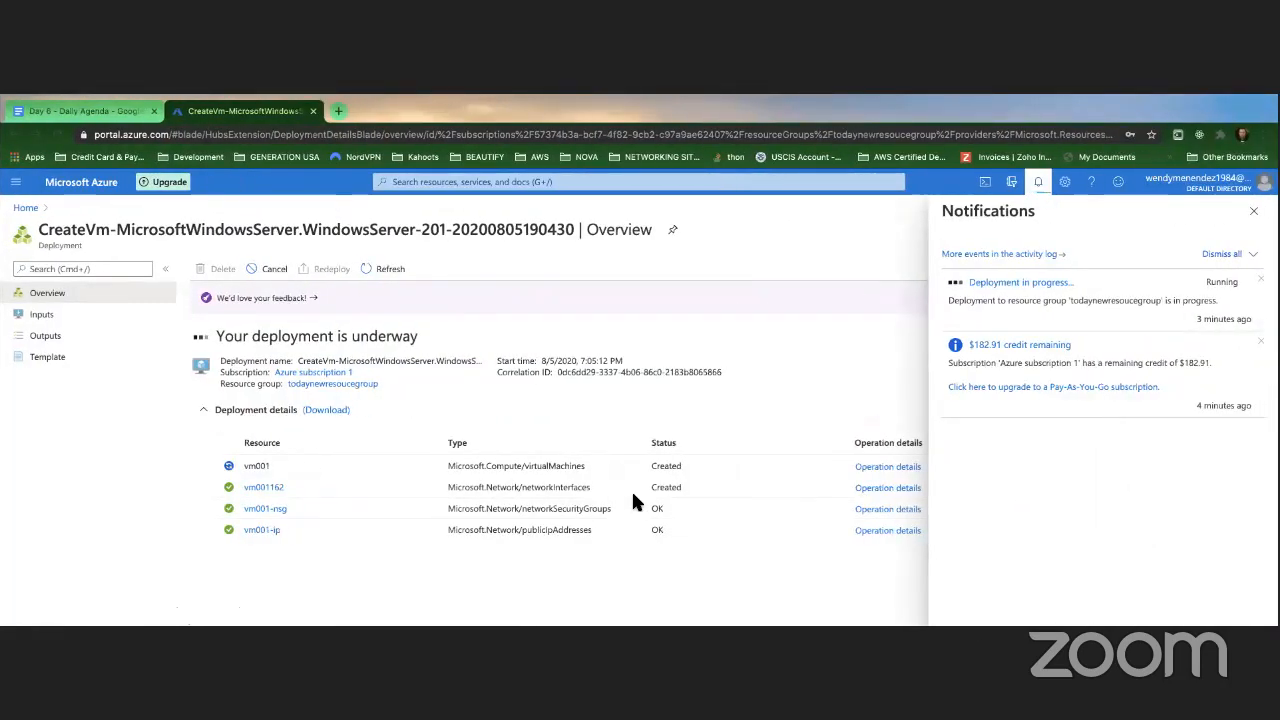
pyautogui.click(389, 273)
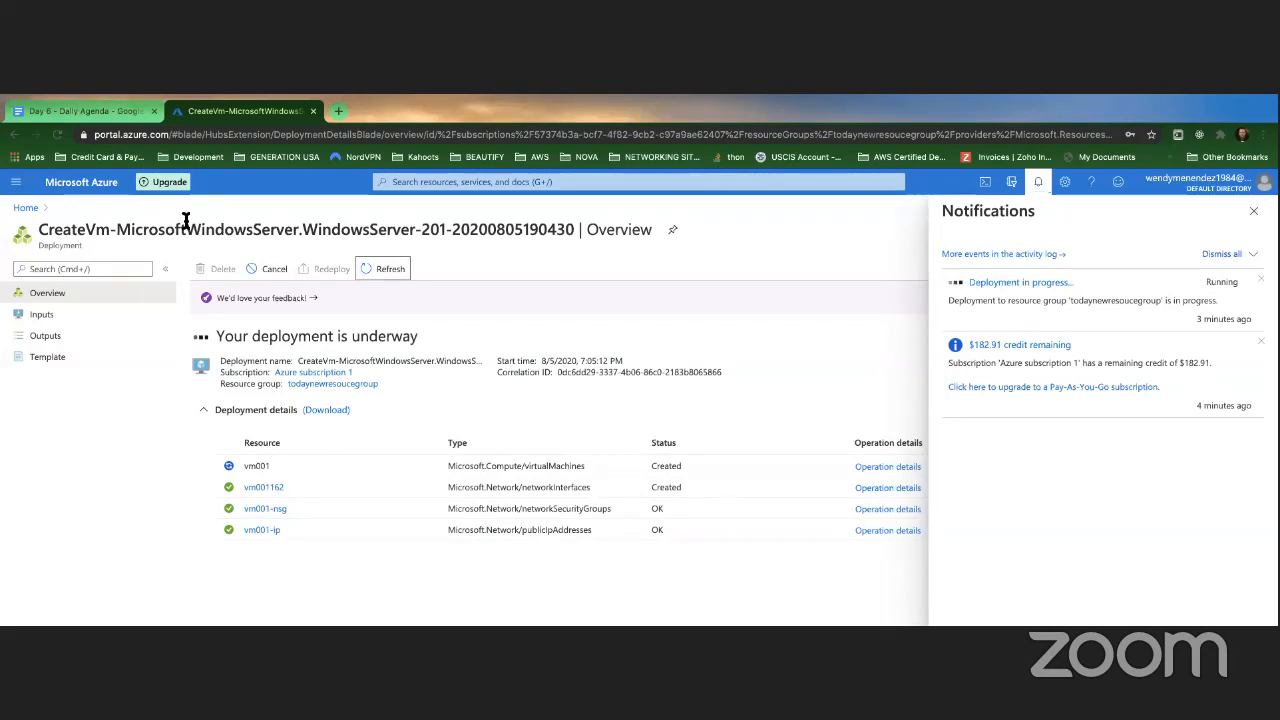
pyautogui.click(58, 135)
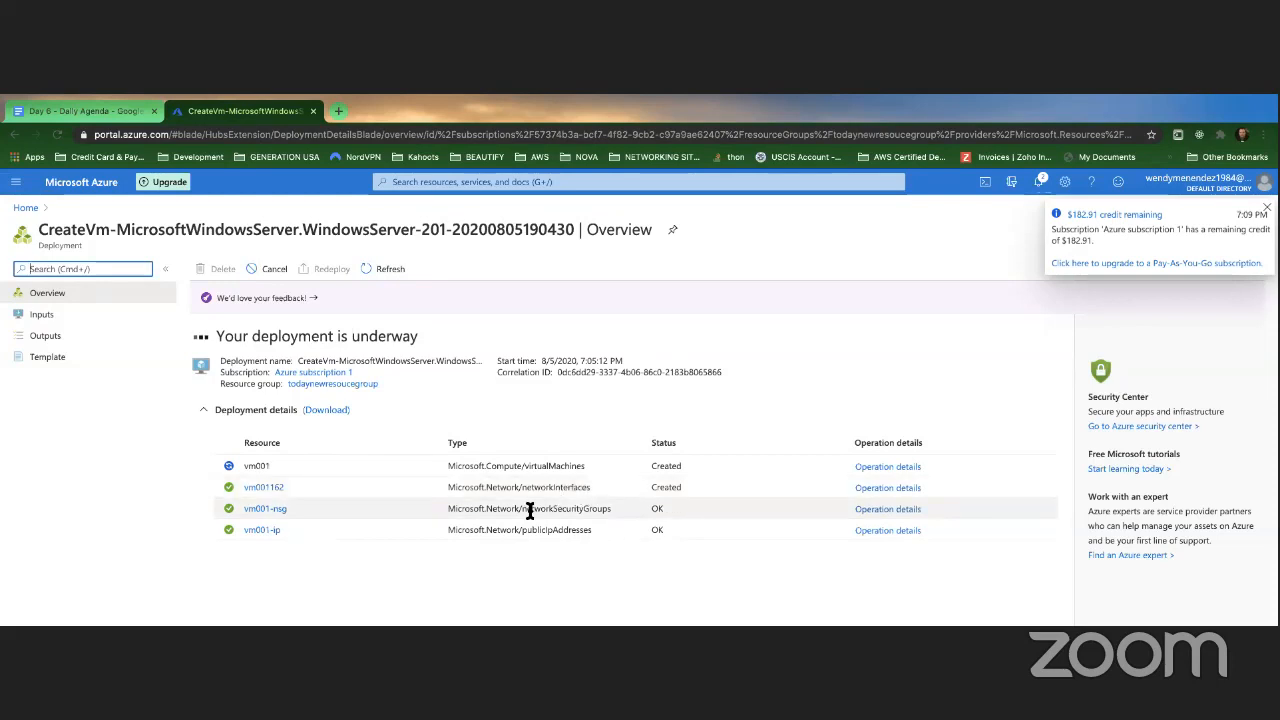
pyautogui.click(278, 509)
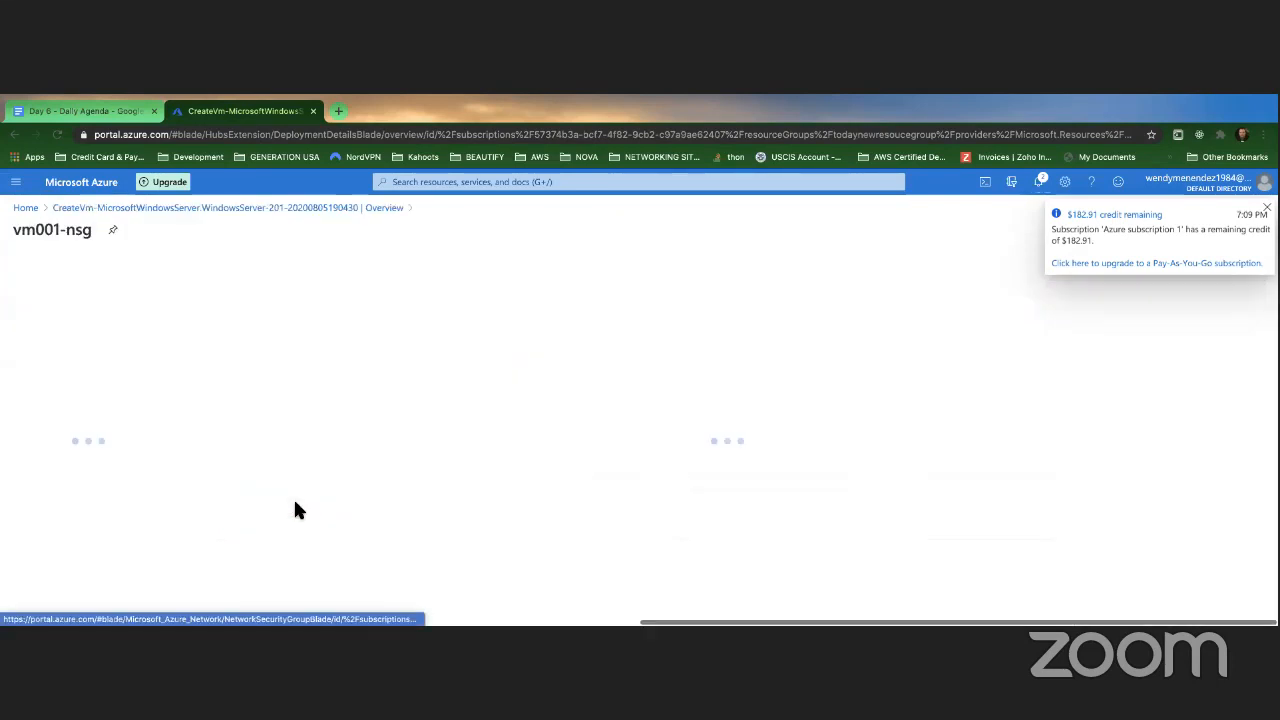
# Scroll the loaded vm001-nsg overview to its RDP 3389 rule, then return to the NSGs slide.
pyautogui.scroll(-1, 310, 470)
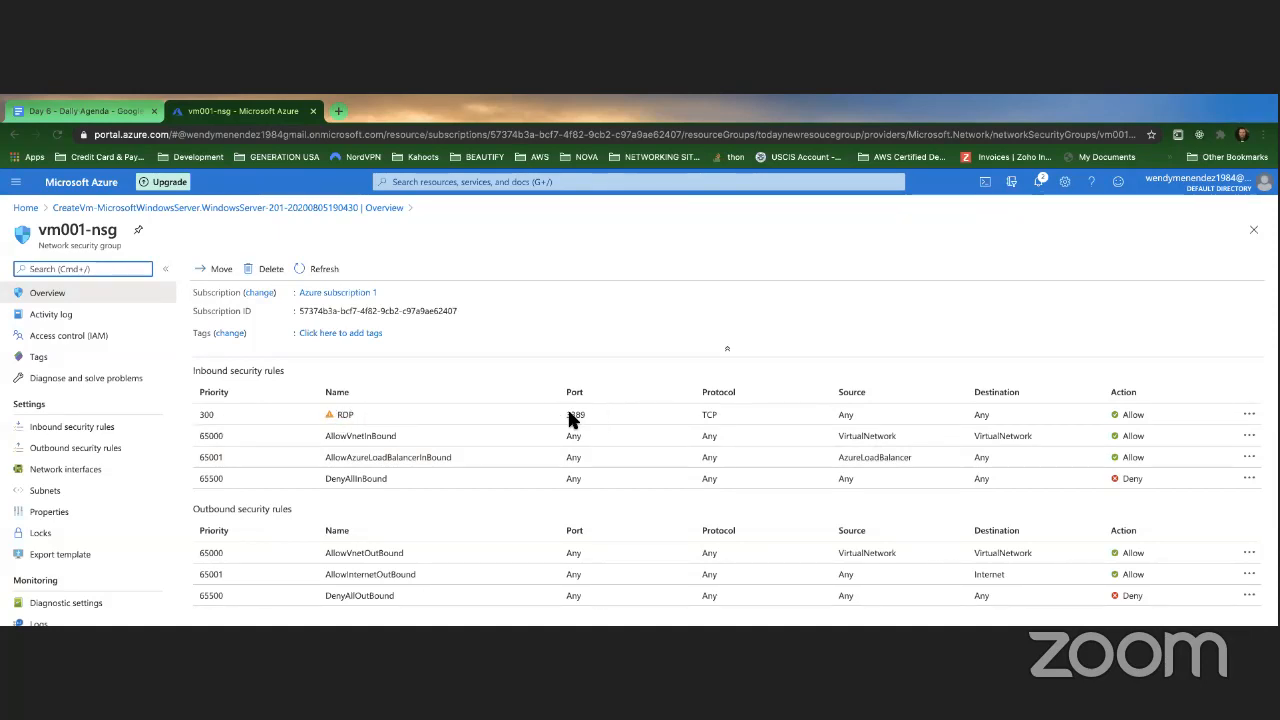
pyautogui.hotkey('ctrl', 'Left')
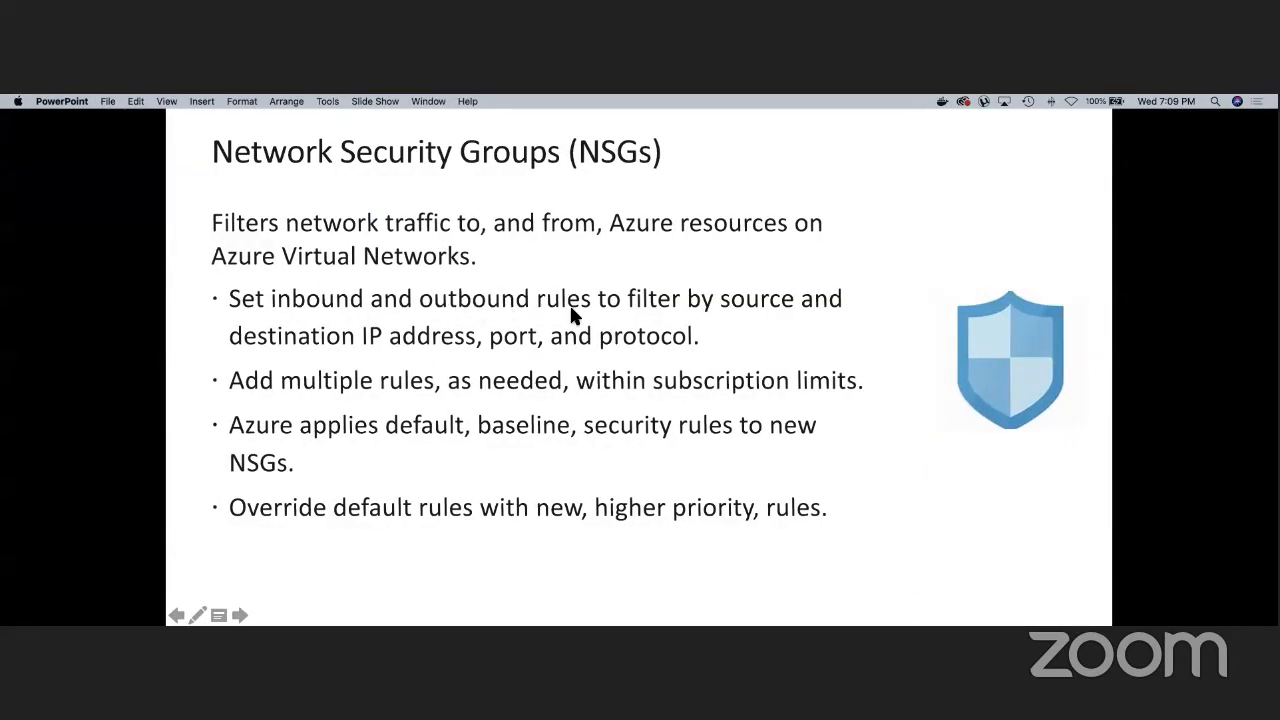
# Switch from the PowerPoint NSGs slide back to the vm001-nsg overview in Chrome.
pyautogui.hotkey('ctrl', 'Right')
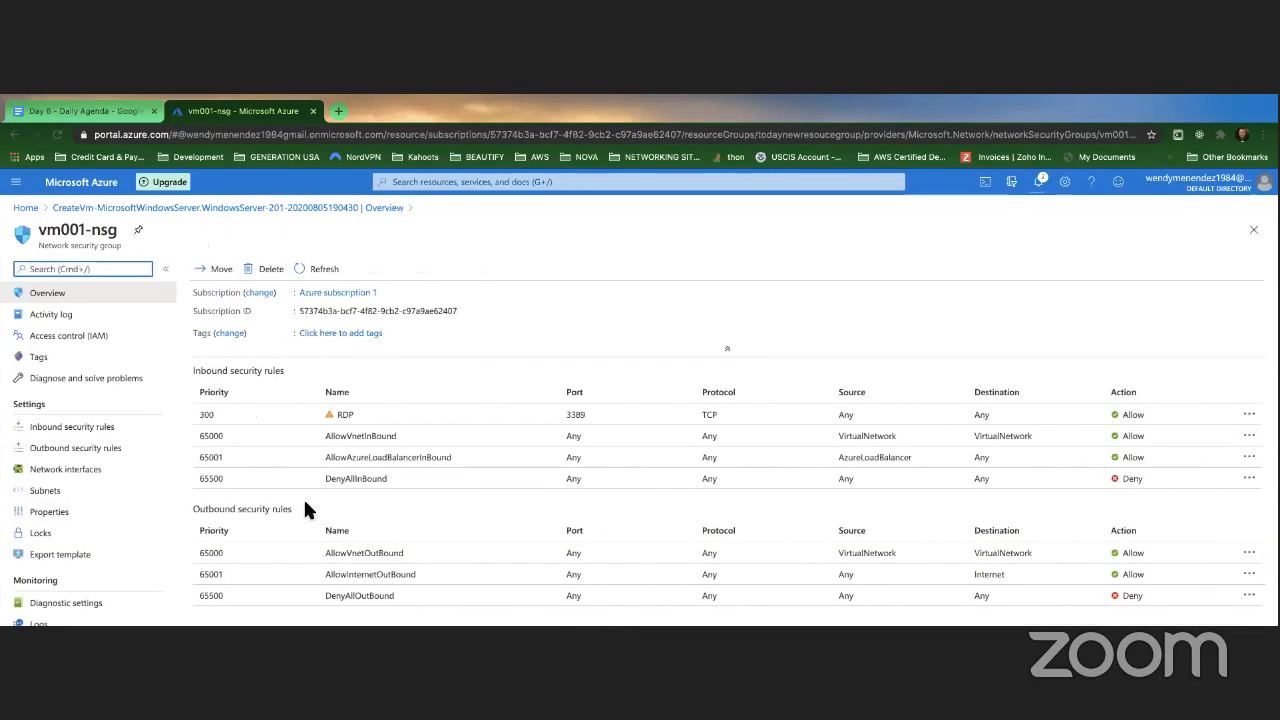
# Look over the vm001-nsg overview, then open its Inbound security rules list.
pyautogui.hscroll(-3, 305, 497)
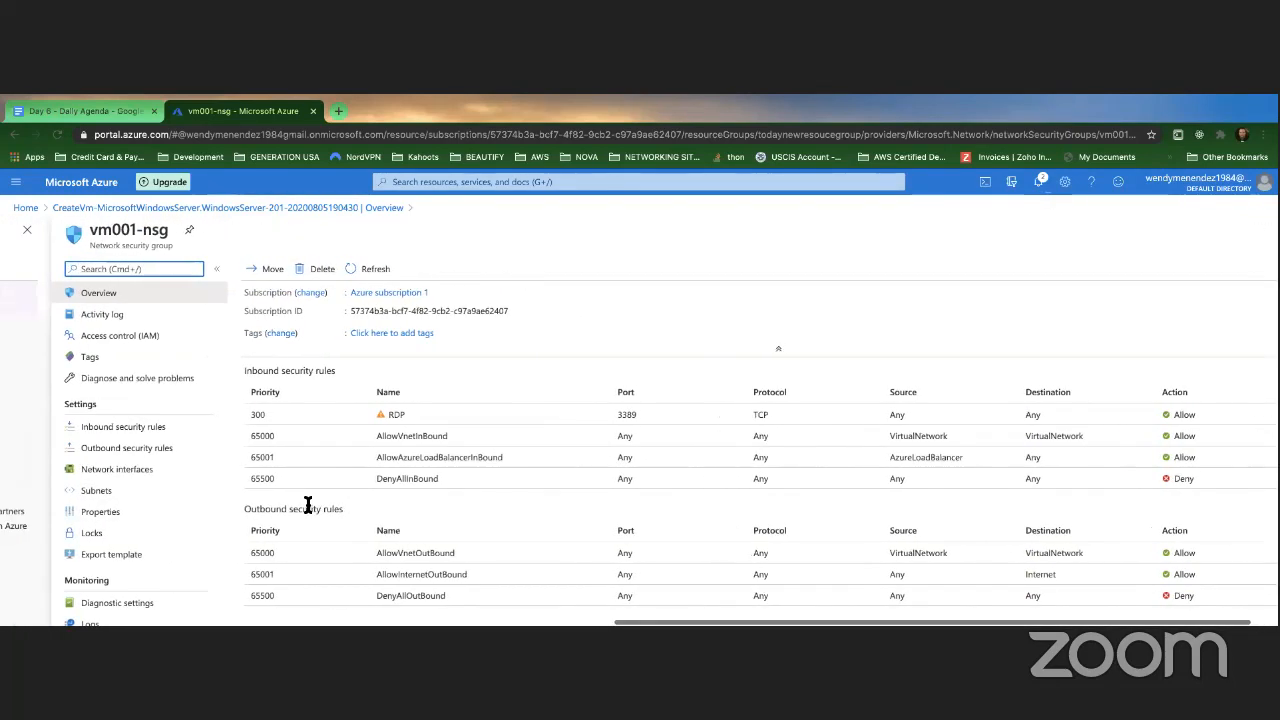
pyautogui.hscroll(3, 299, 505)
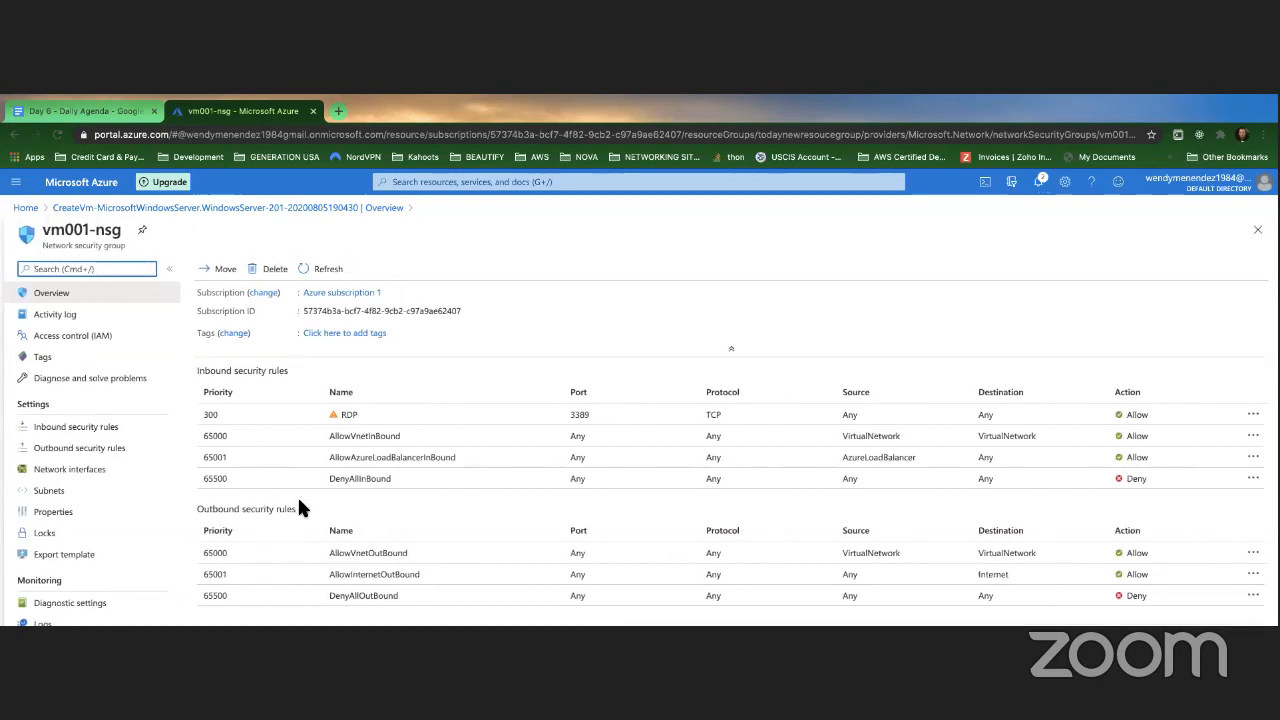
pyautogui.hscroll(-1, 300, 420)
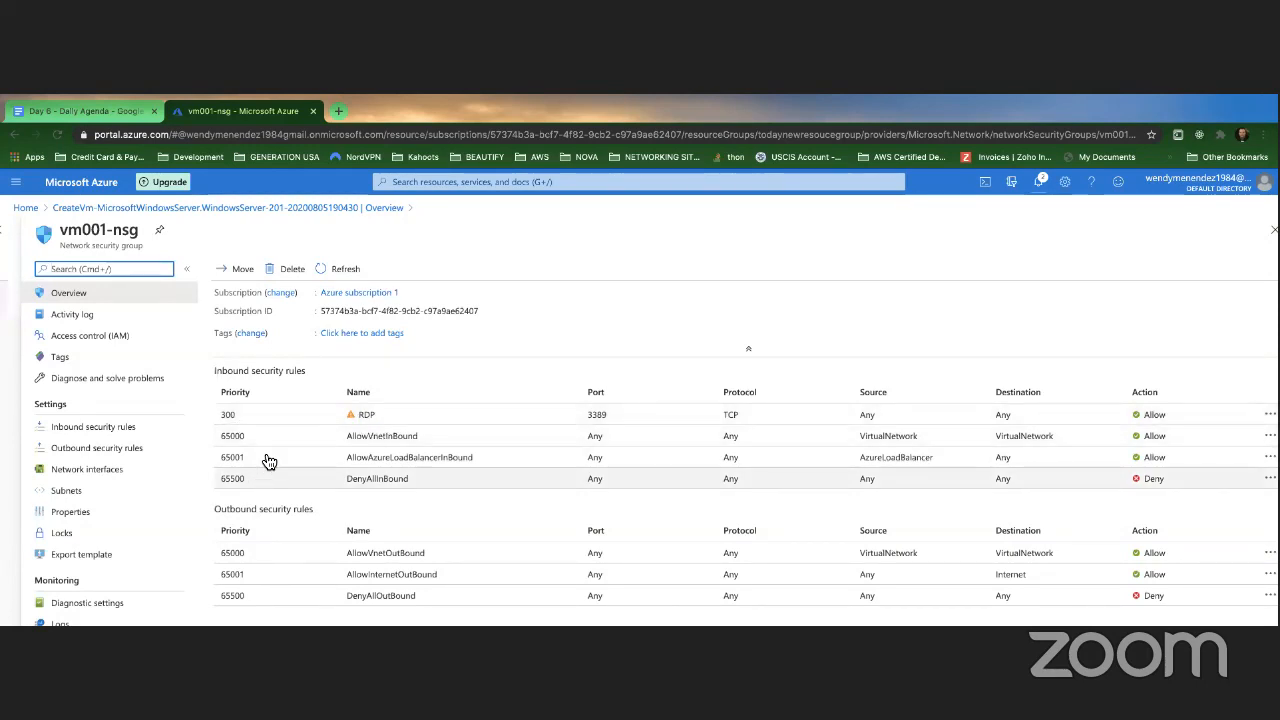
pyautogui.hscroll(-1, 262, 420)
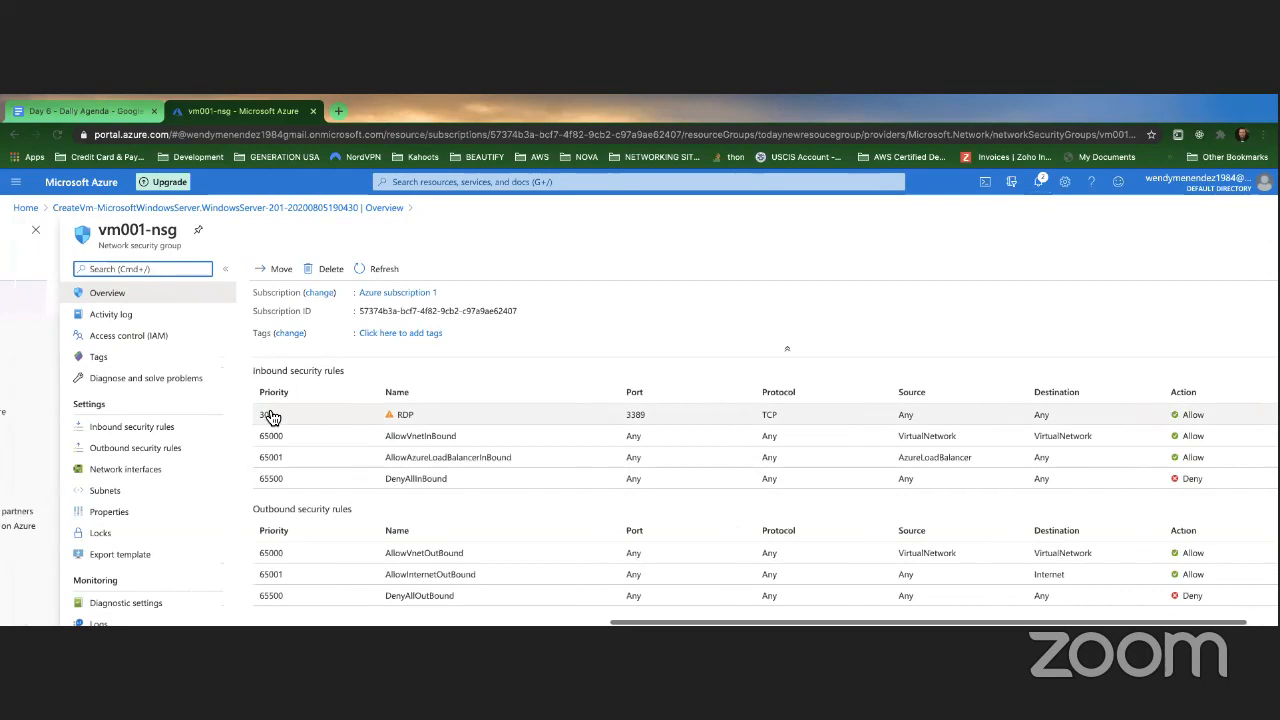
pyautogui.hscroll(1, 278, 420)
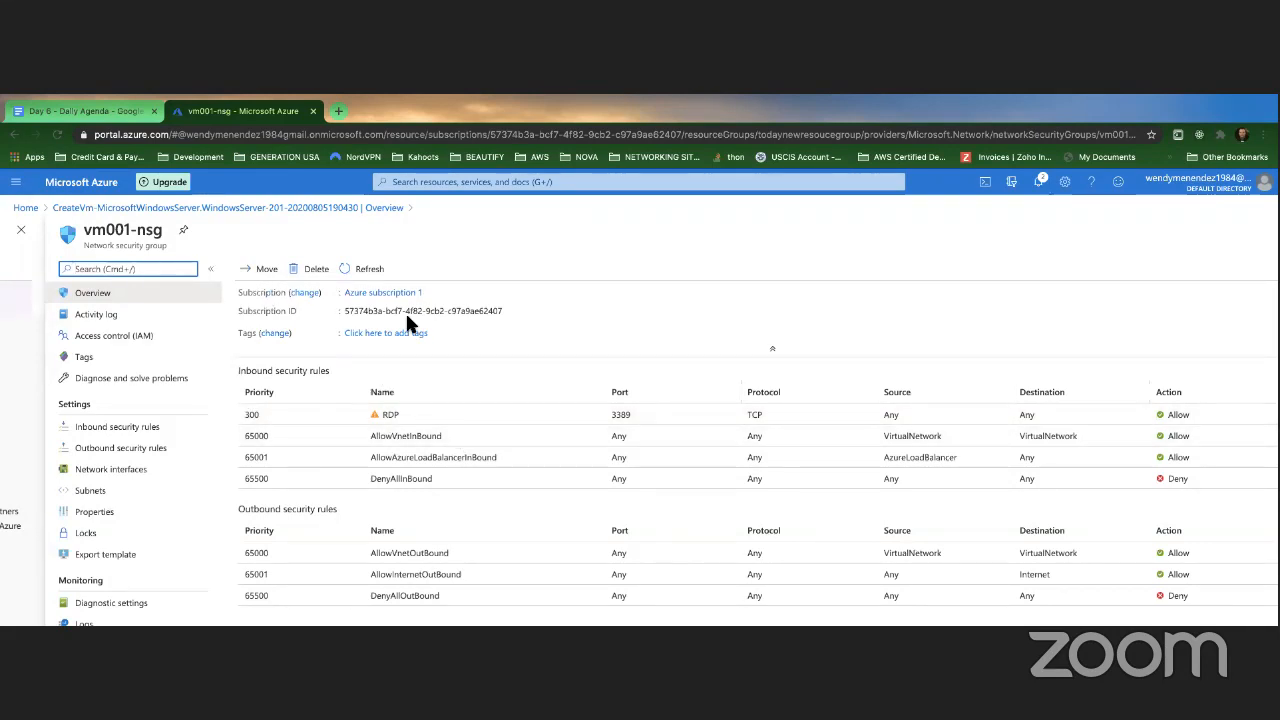
pyautogui.scroll(1, 413, 328)
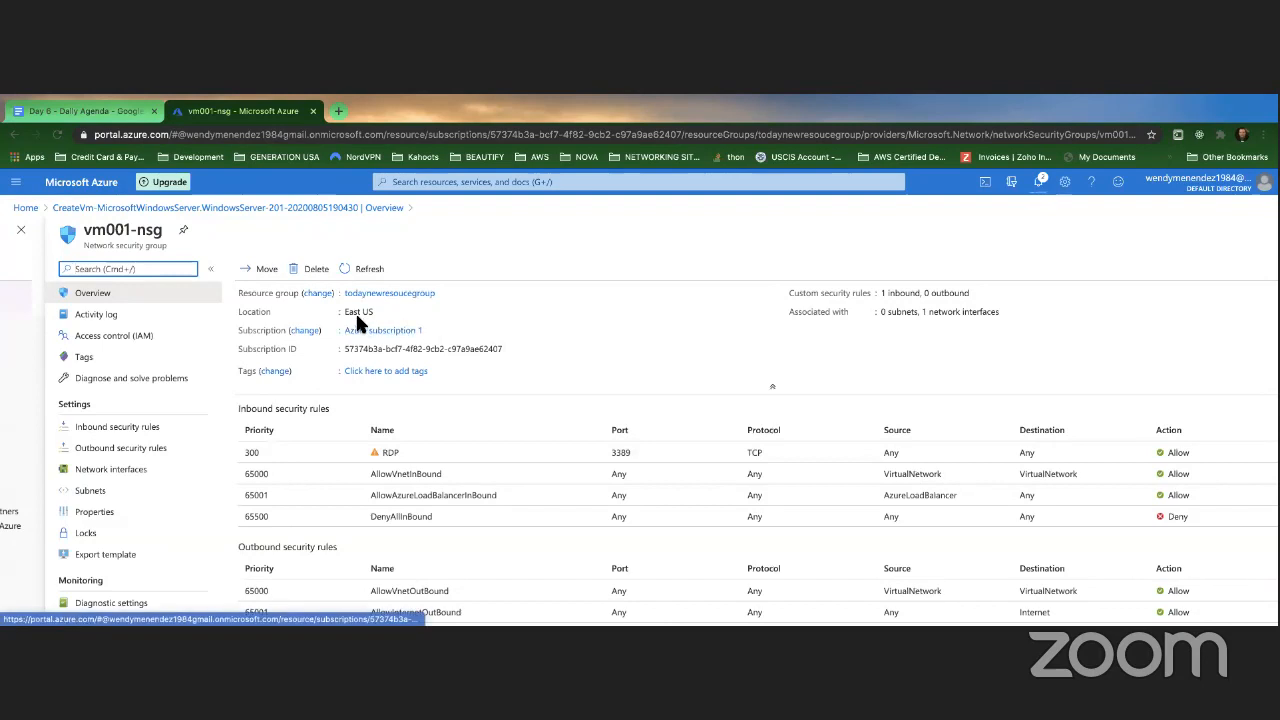
pyautogui.scroll(-1, 360, 324)
pyautogui.scroll(1, 358, 322)
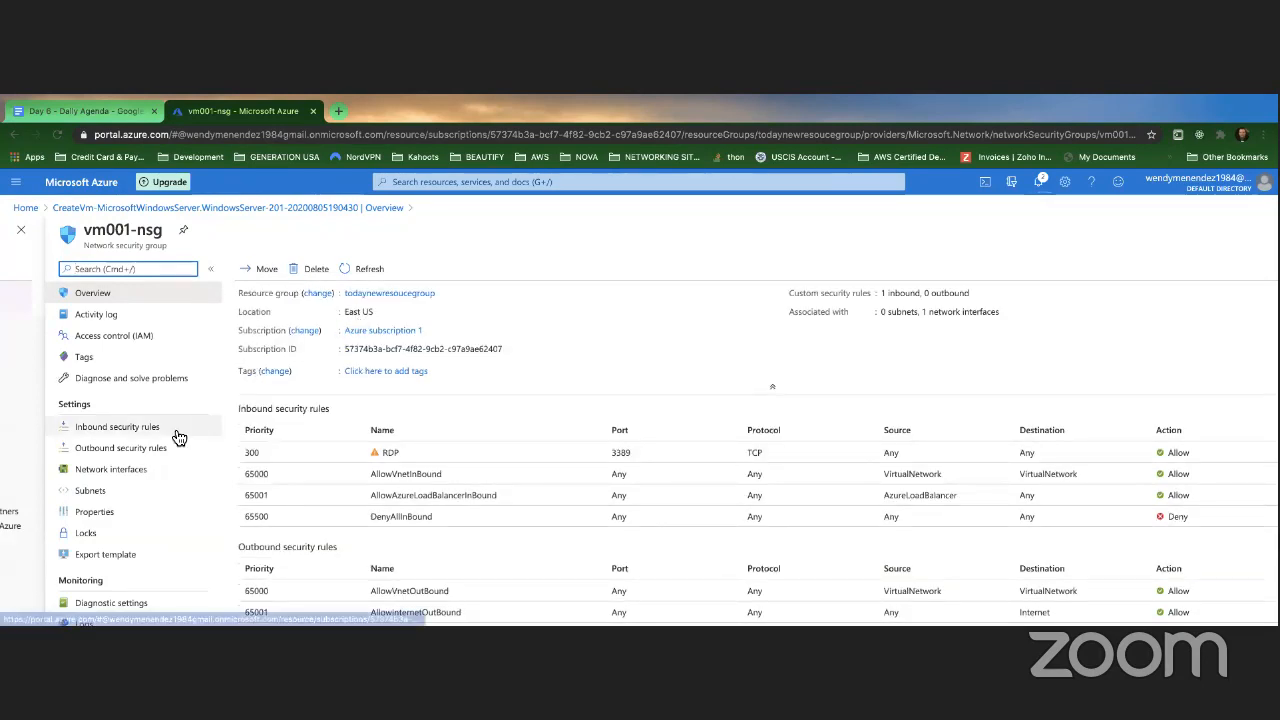
pyautogui.click(106, 427)
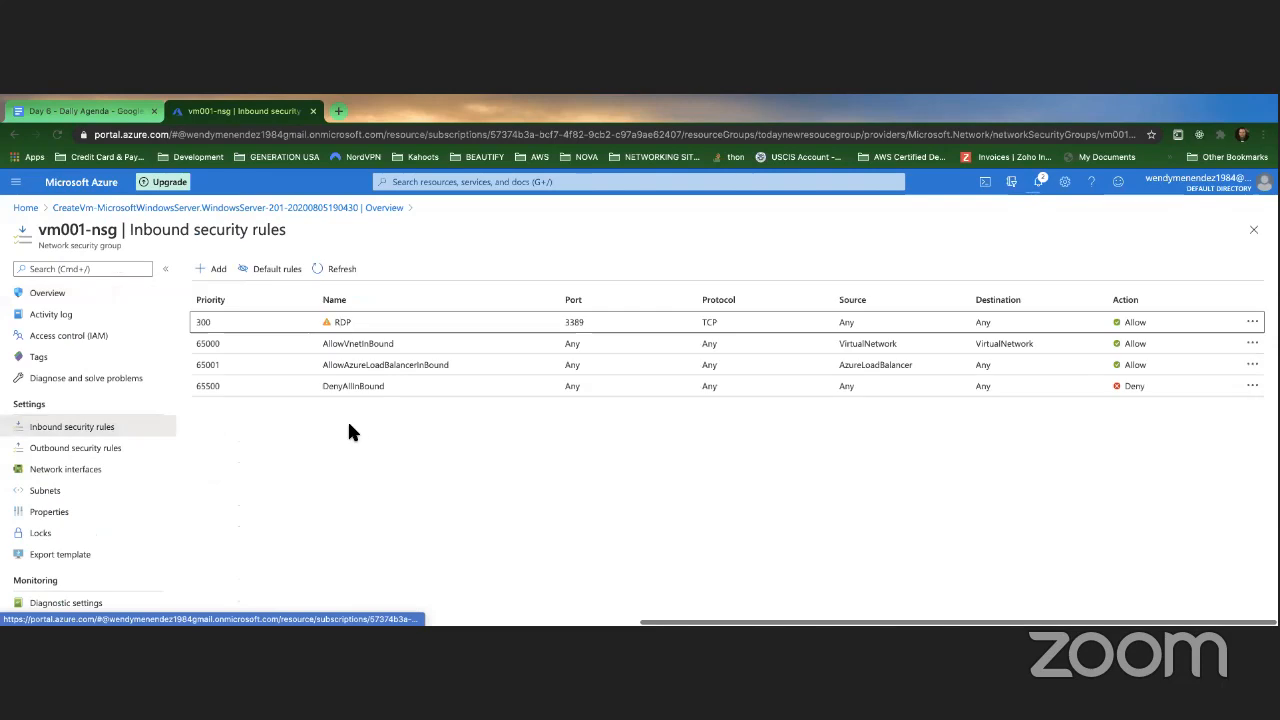
# Start a new inbound security rule and set its priority to 250.
pyautogui.click(213, 269)
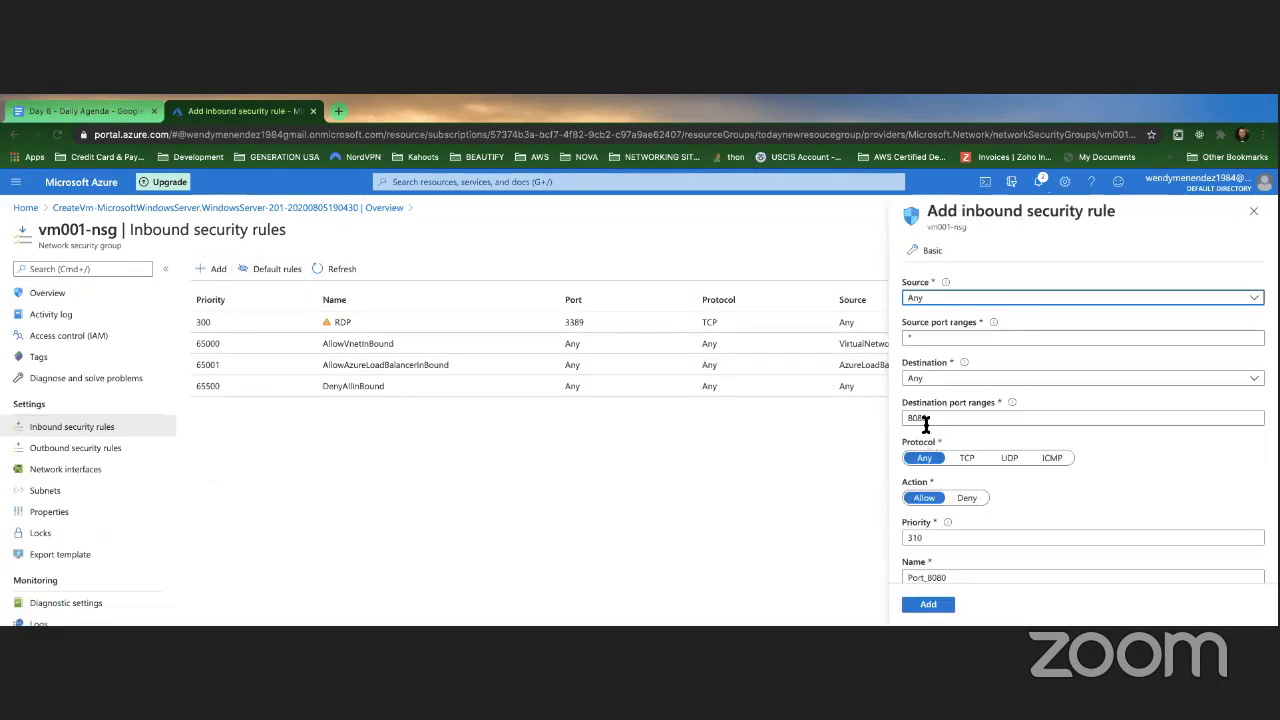
pyautogui.scroll(-2, 940, 470)
pyautogui.moveTo(923, 446); pyautogui.dragTo(895, 445)
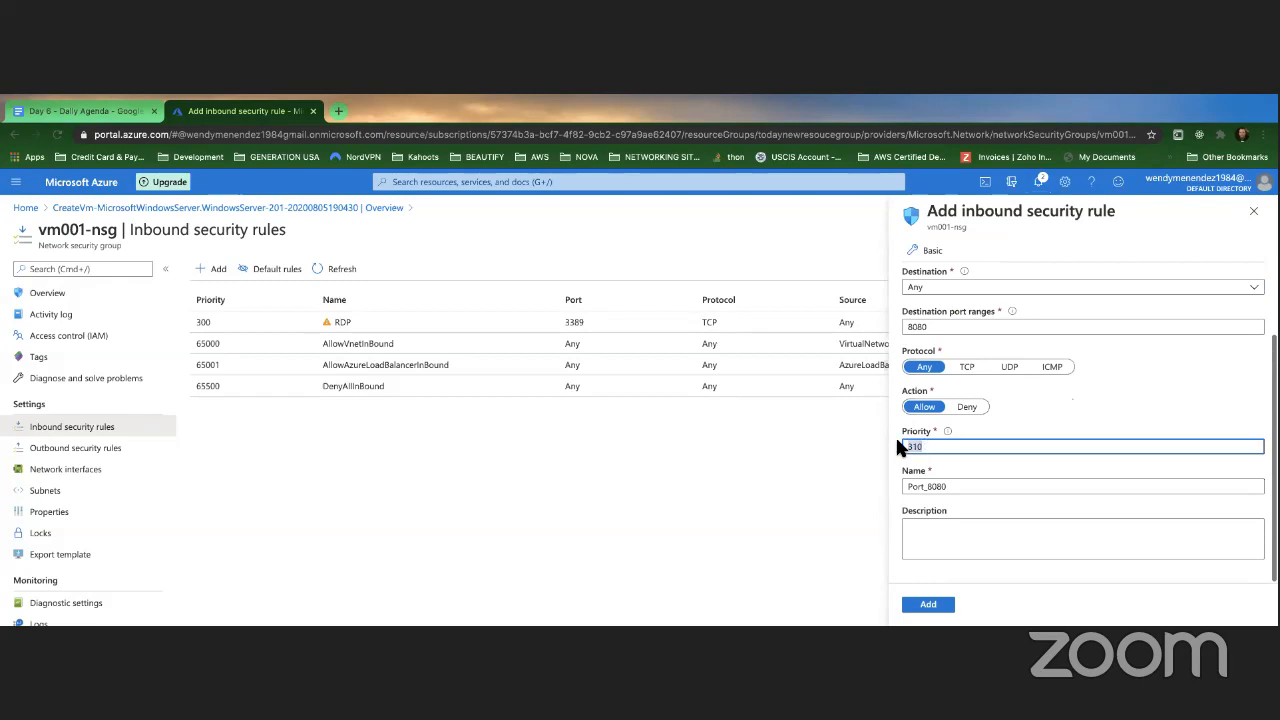
pyautogui.write('250')
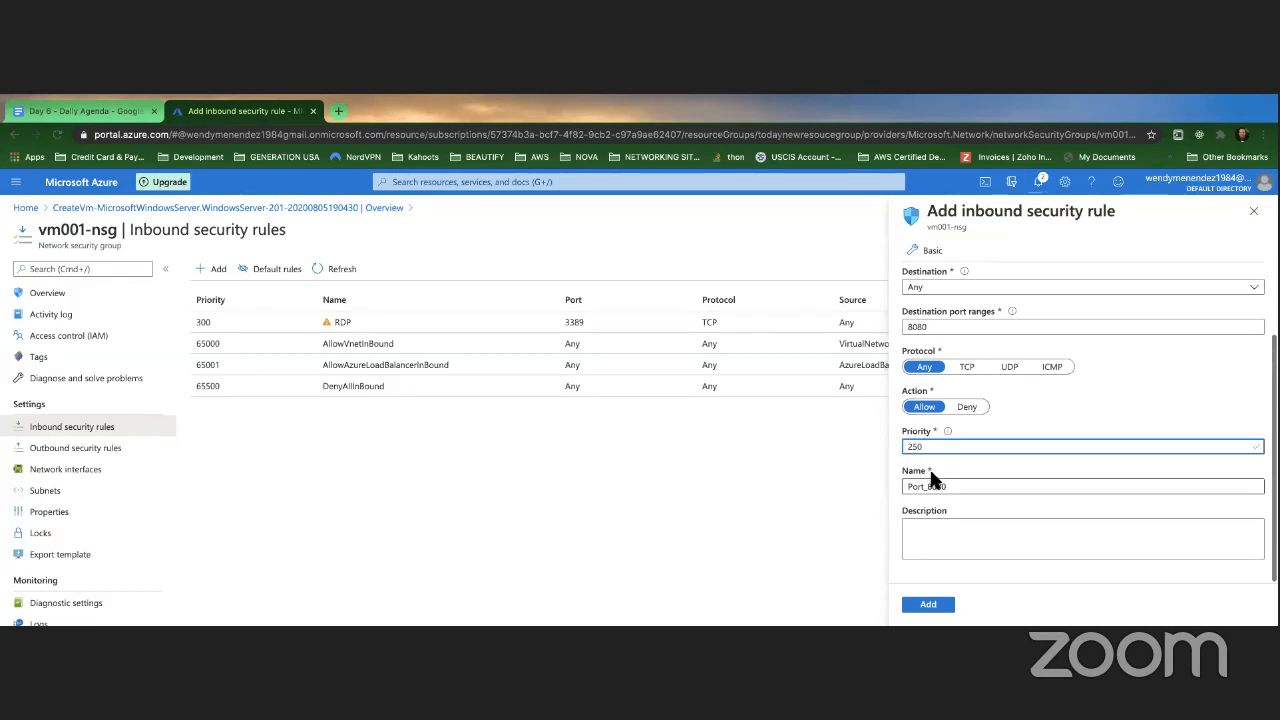
pyautogui.moveTo(943, 486); pyautogui.dragTo(927, 486)
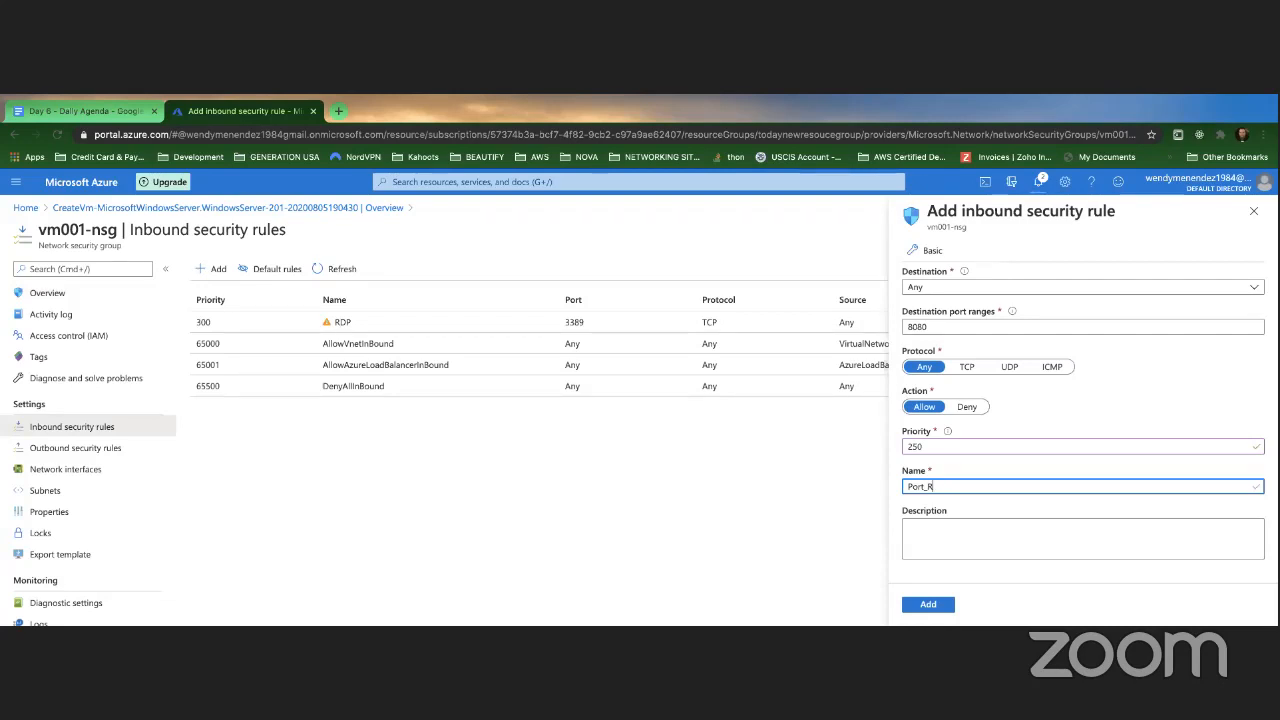
# Set the source to IP Addresses with 192.168.23.1 as the allowed address.
pyautogui.scroll(3, 1000, 408)
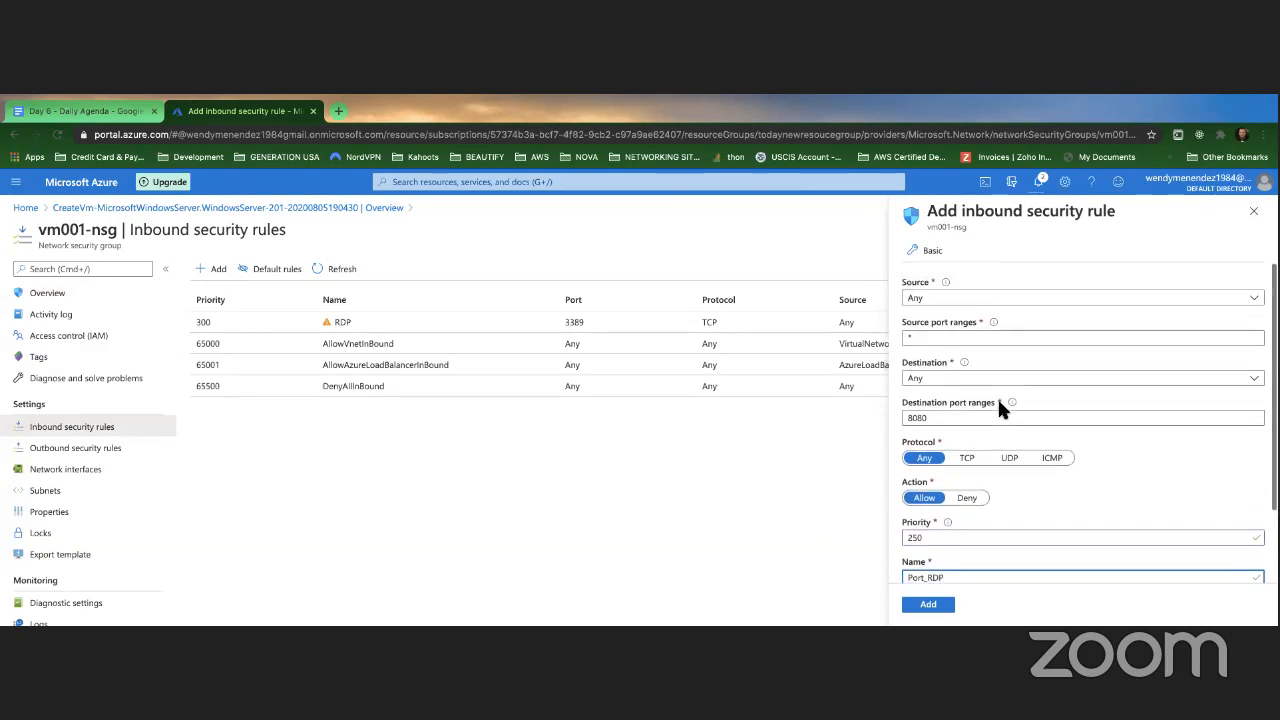
pyautogui.click(923, 300)
pyautogui.click(936, 340)
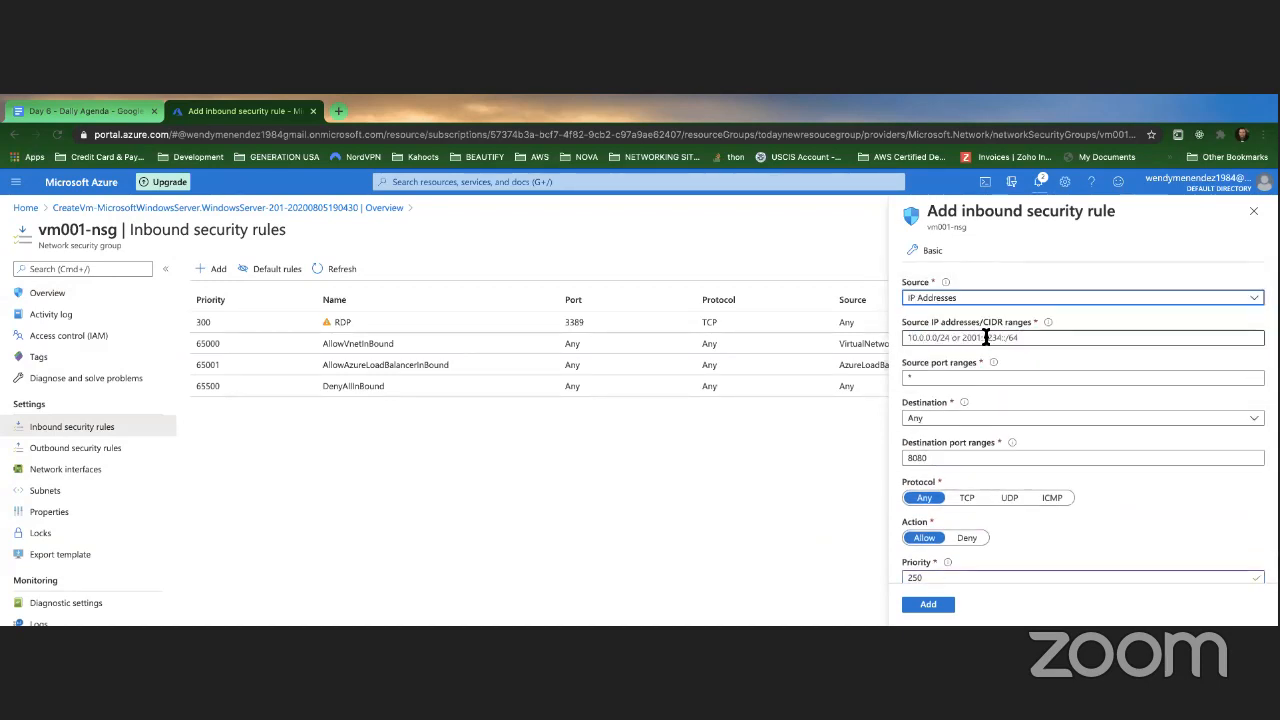
pyautogui.click(985, 337)
pyautogui.write('192.16')
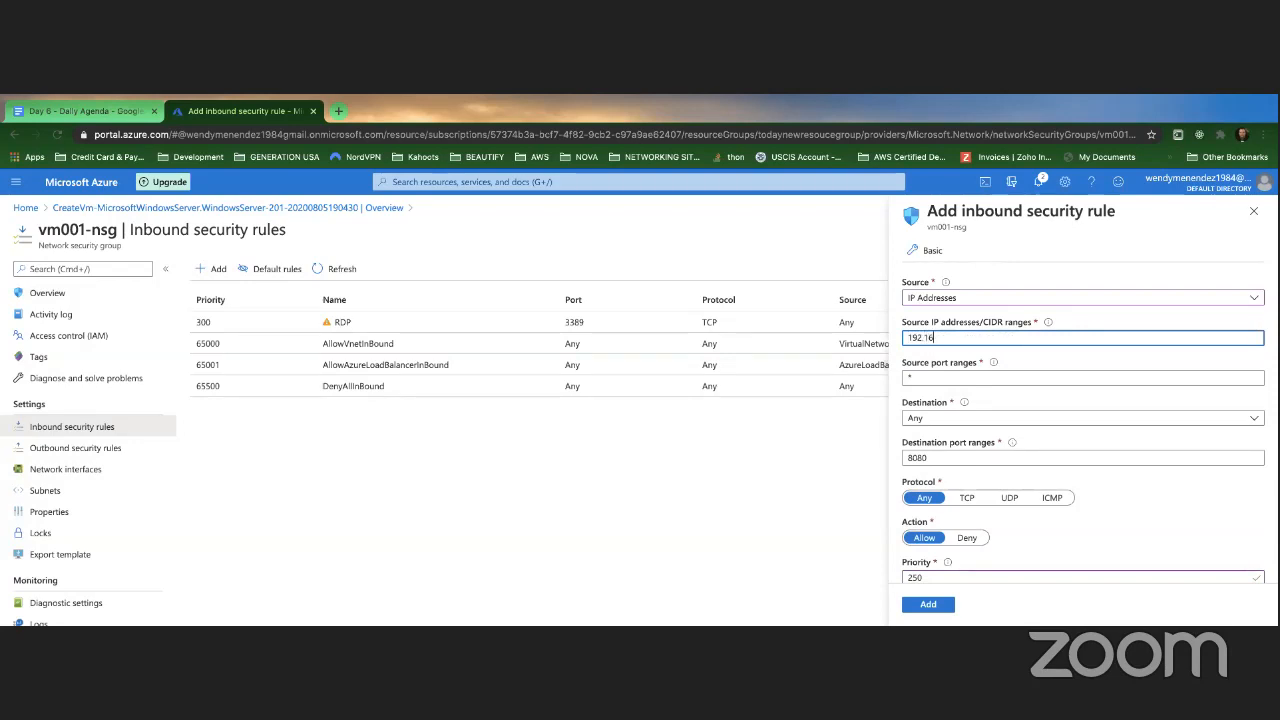
pyautogui.write('8.23.1')
# Set the destination port range to 3389.
pyautogui.scroll(-1, 925, 370)
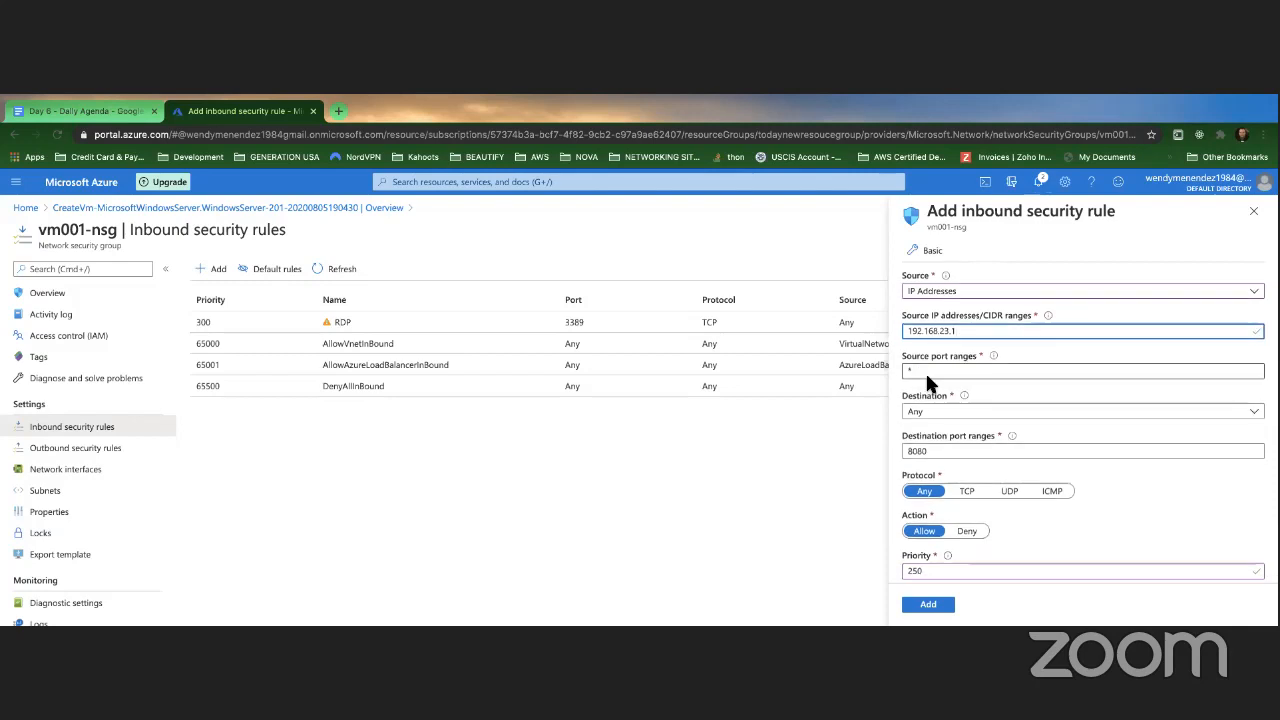
pyautogui.scroll(-4, 925, 343)
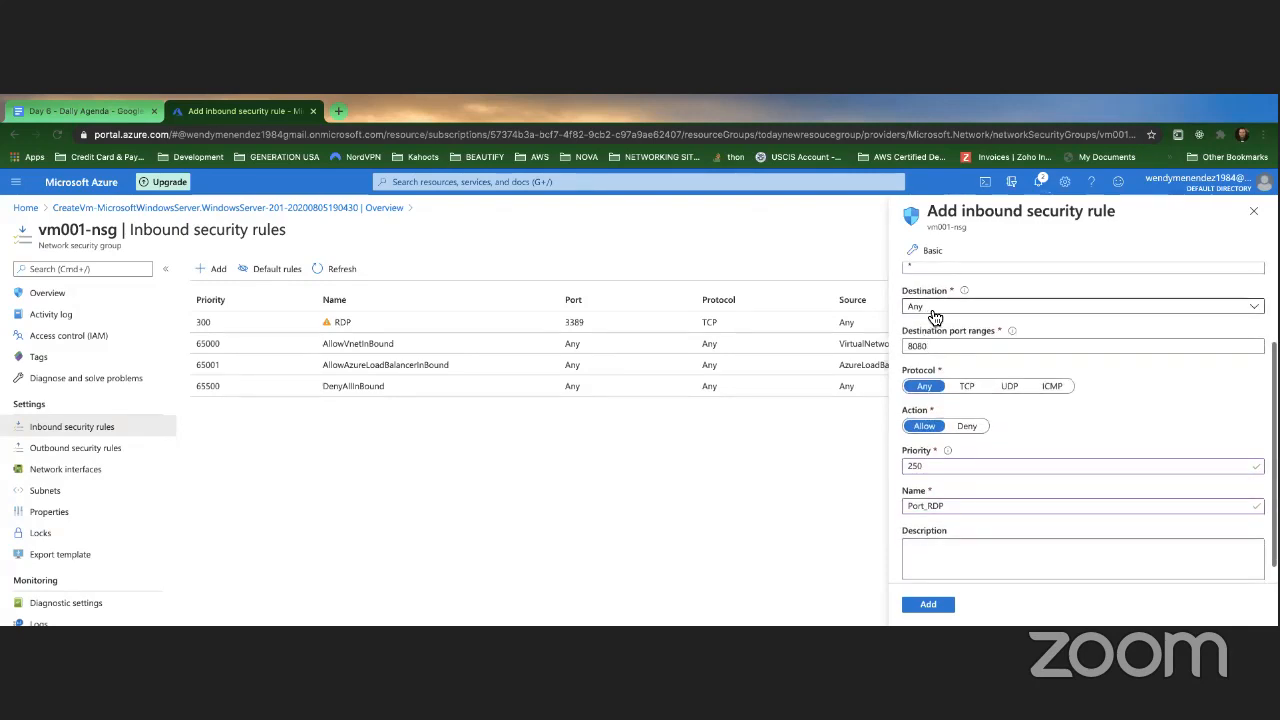
pyautogui.moveTo(930, 347); pyautogui.dragTo(904, 346)
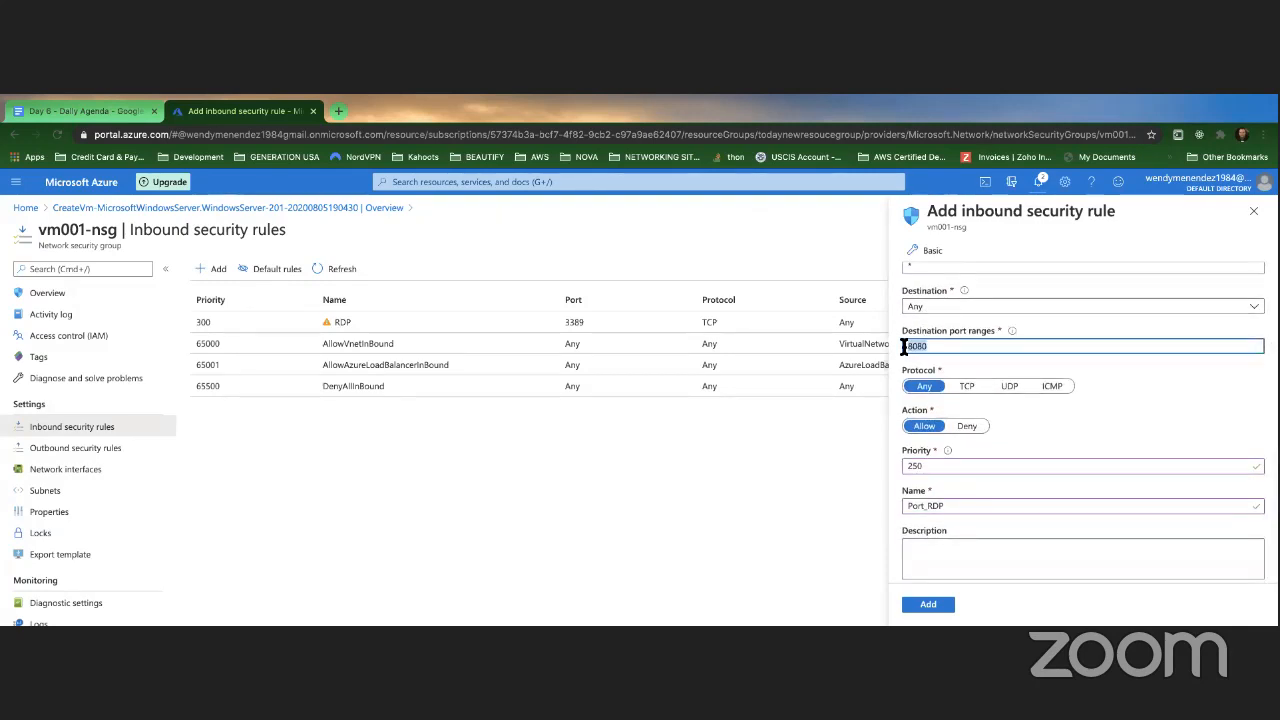
pyautogui.write('3389')
pyautogui.scroll(-1, 985, 383)
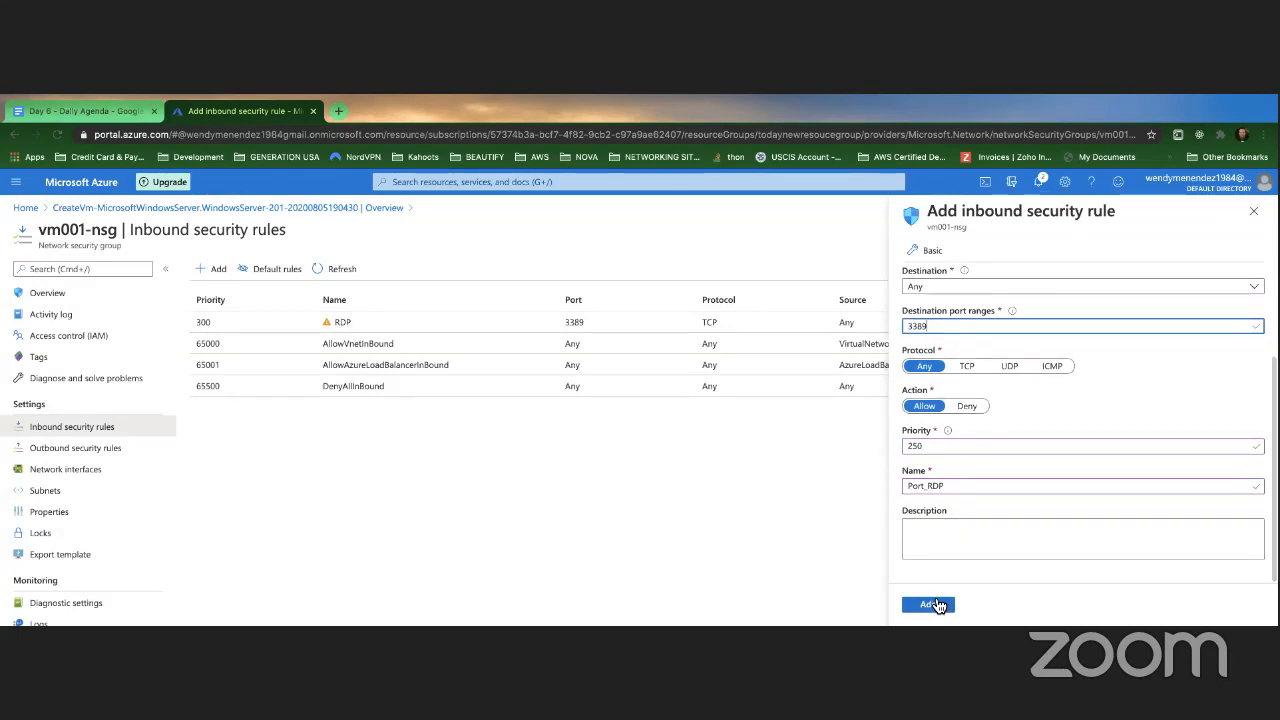
# Name the rule Restrict_Access_Via_Port_3389 and add it.
pyautogui.moveTo(943, 486); pyautogui.dragTo(905, 486)
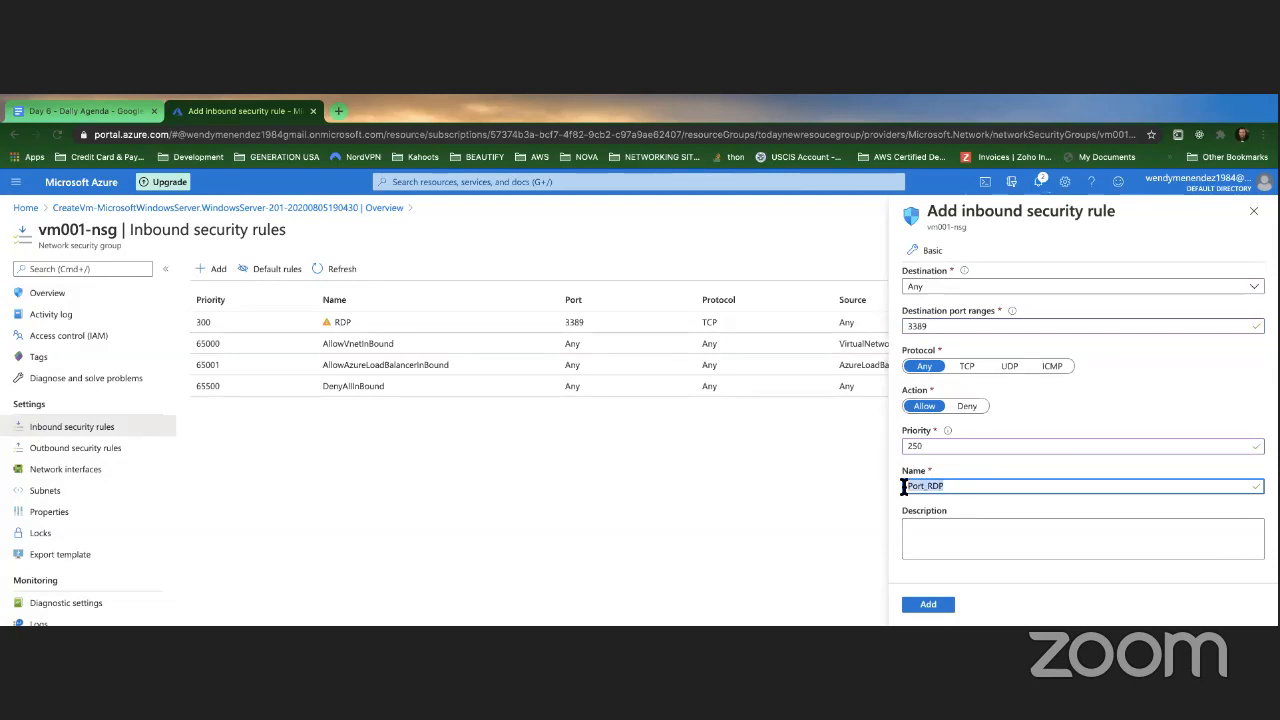
pyautogui.write('Restrict_Access')
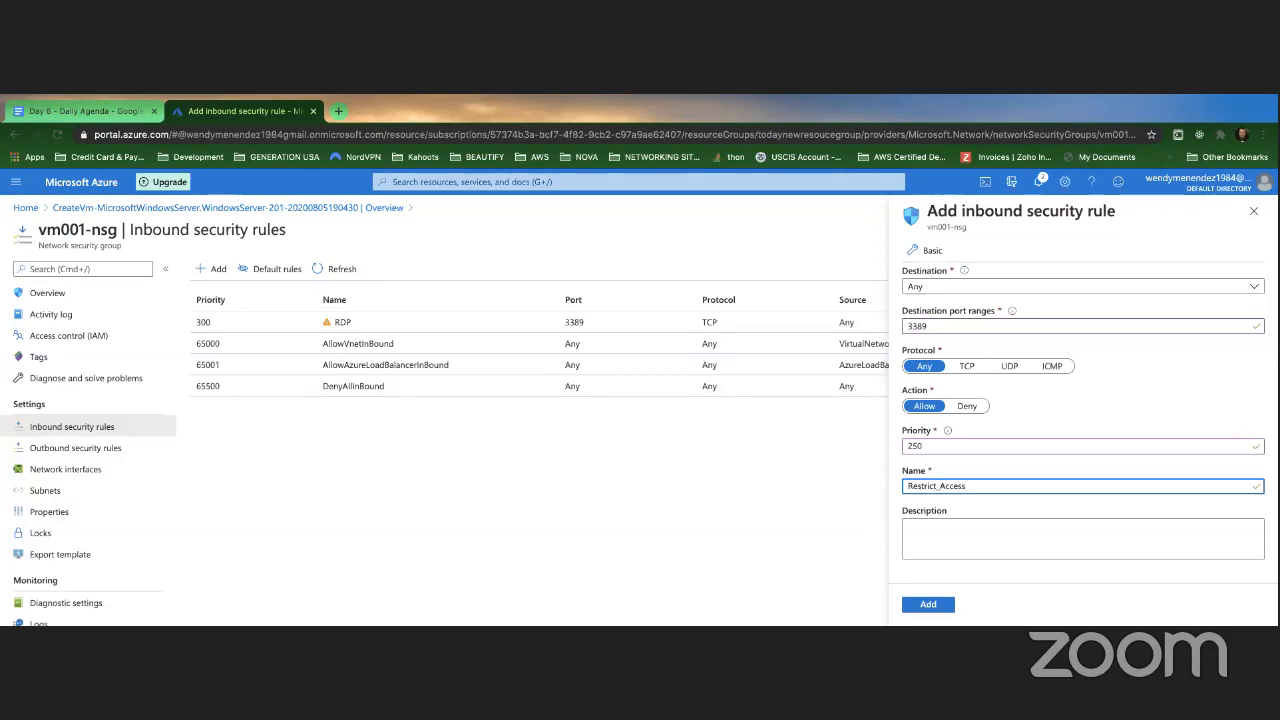
pyautogui.write('-')
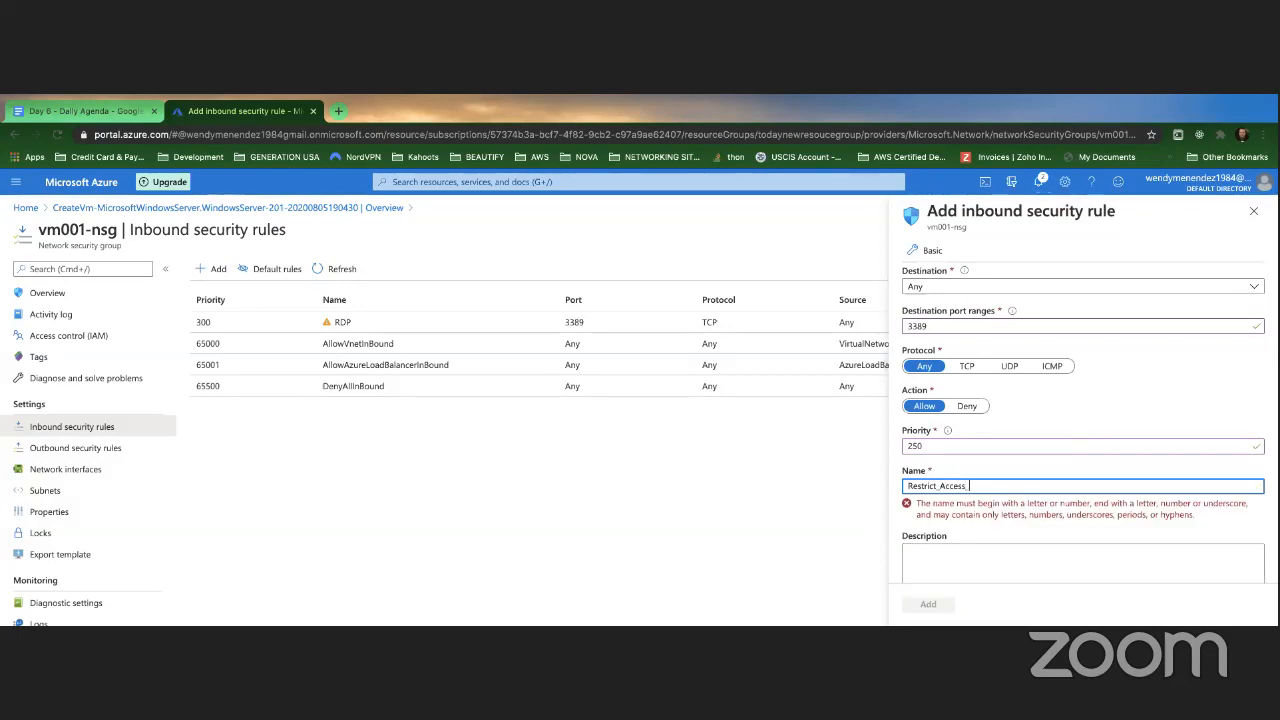
pyautogui.press('BackSpace')
pyautogui.write('_')
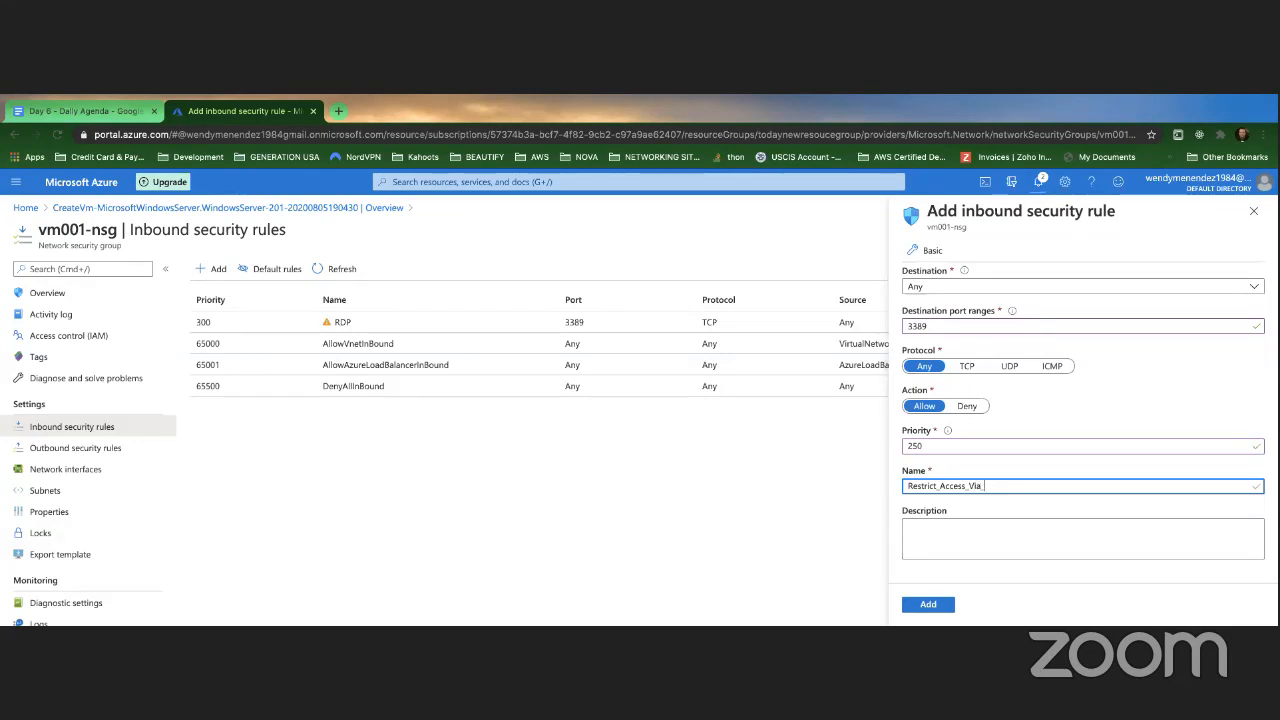
pyautogui.write('Via_Port_3389')
pyautogui.click(933, 609)
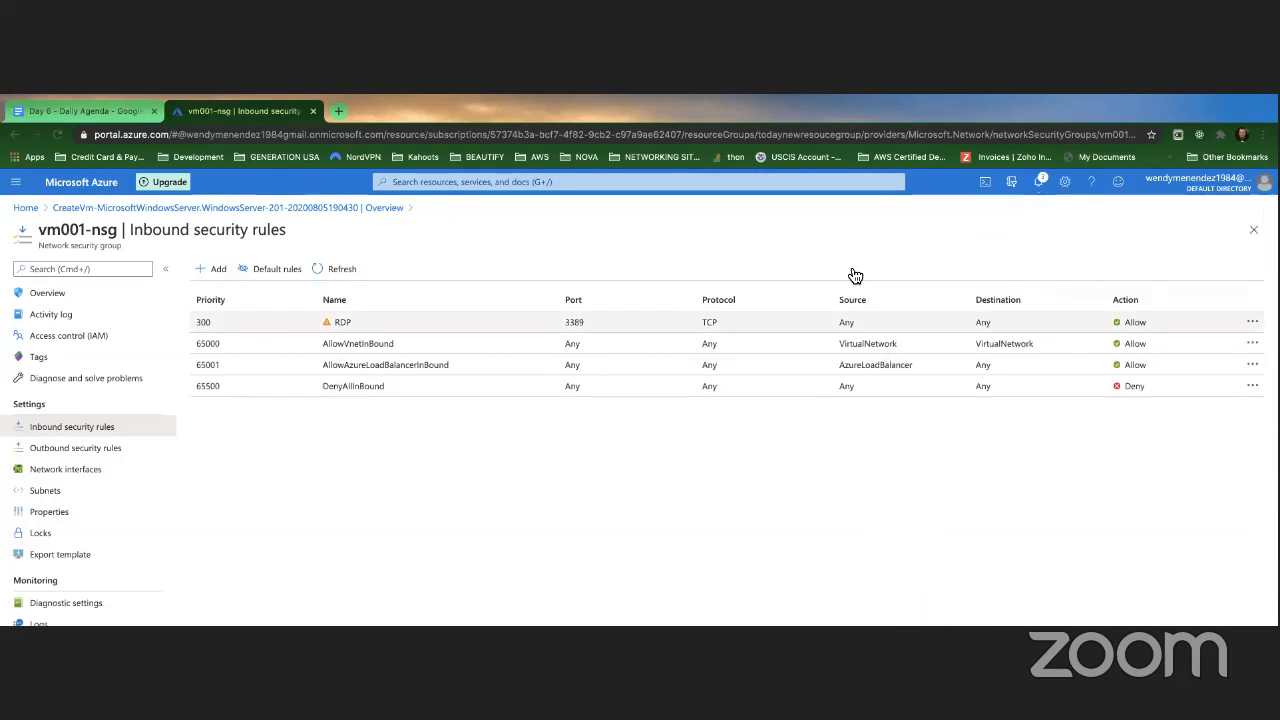
# Reload the rules list to show Restrict_Access_Via_Port_3389 and close the credit and deployment notifications.
pyautogui.click(57, 134)
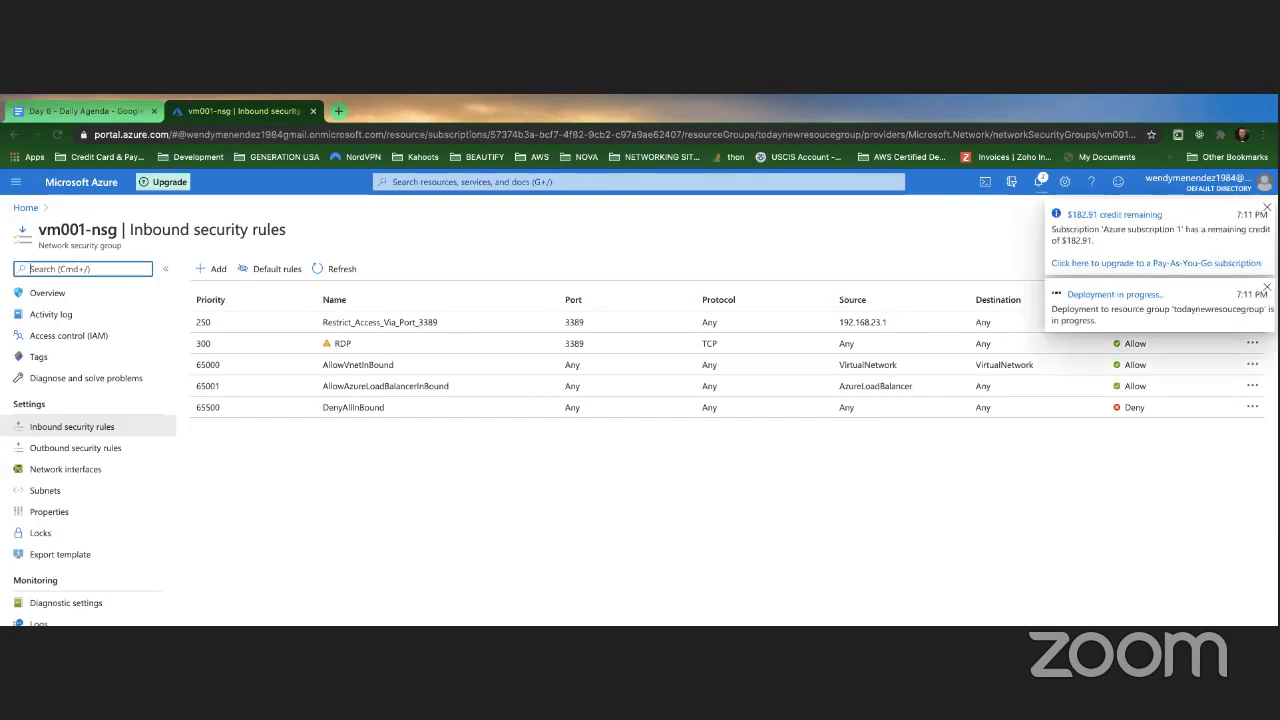
pyautogui.click(1267, 208)
pyautogui.click(1267, 208)
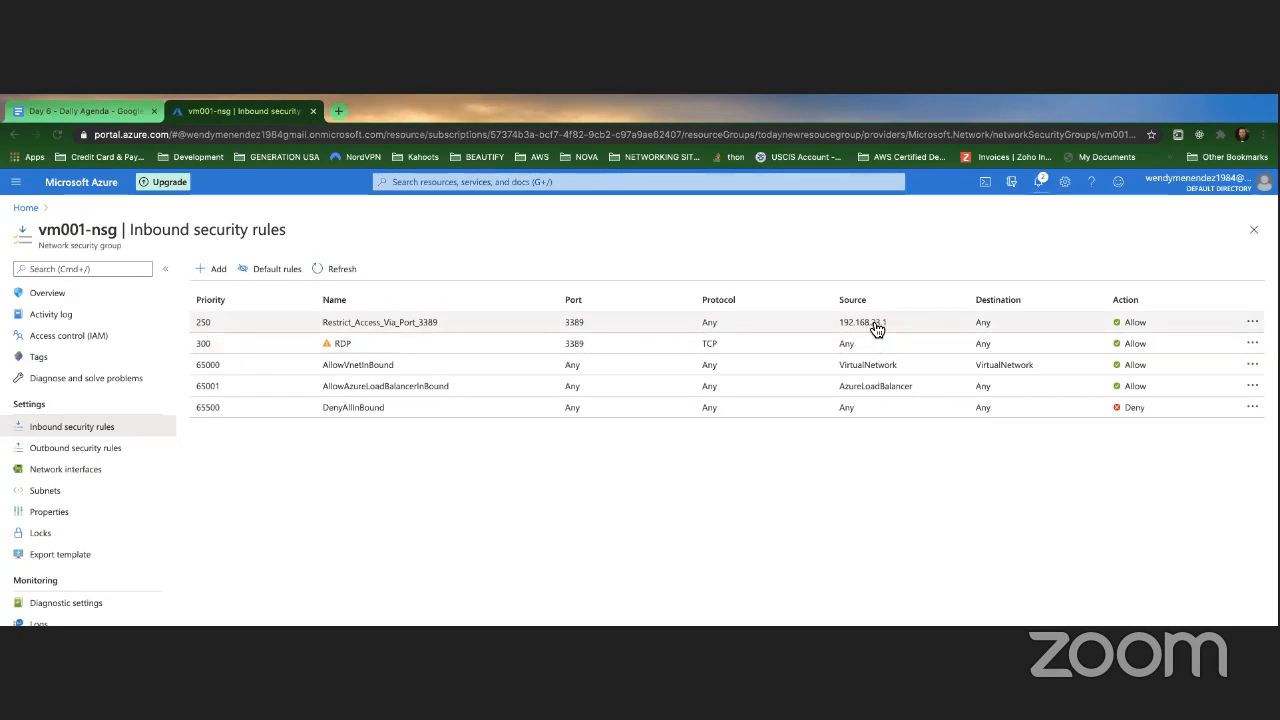
pyautogui.click(1252, 322)
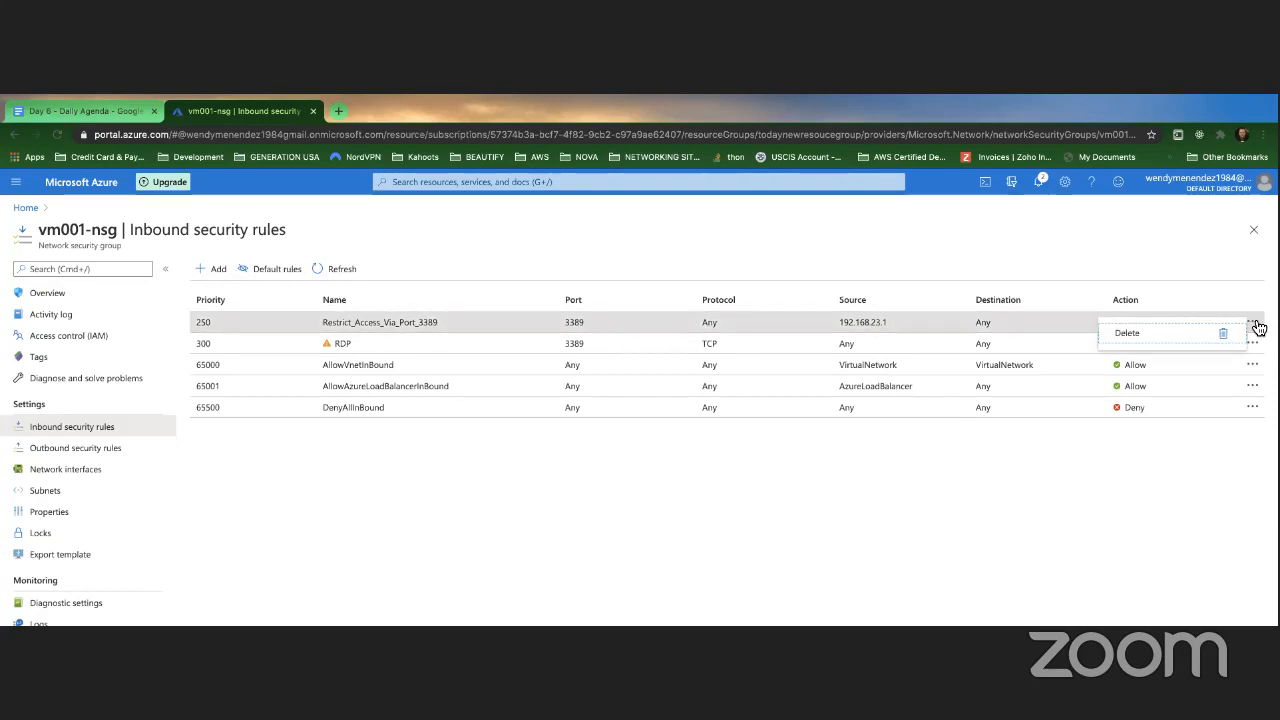
# Edit Restrict_Access_Via_Port_3389 so its source IP reads 192.168.23.1/32, save, and close the editor.
pyautogui.click(608, 326)
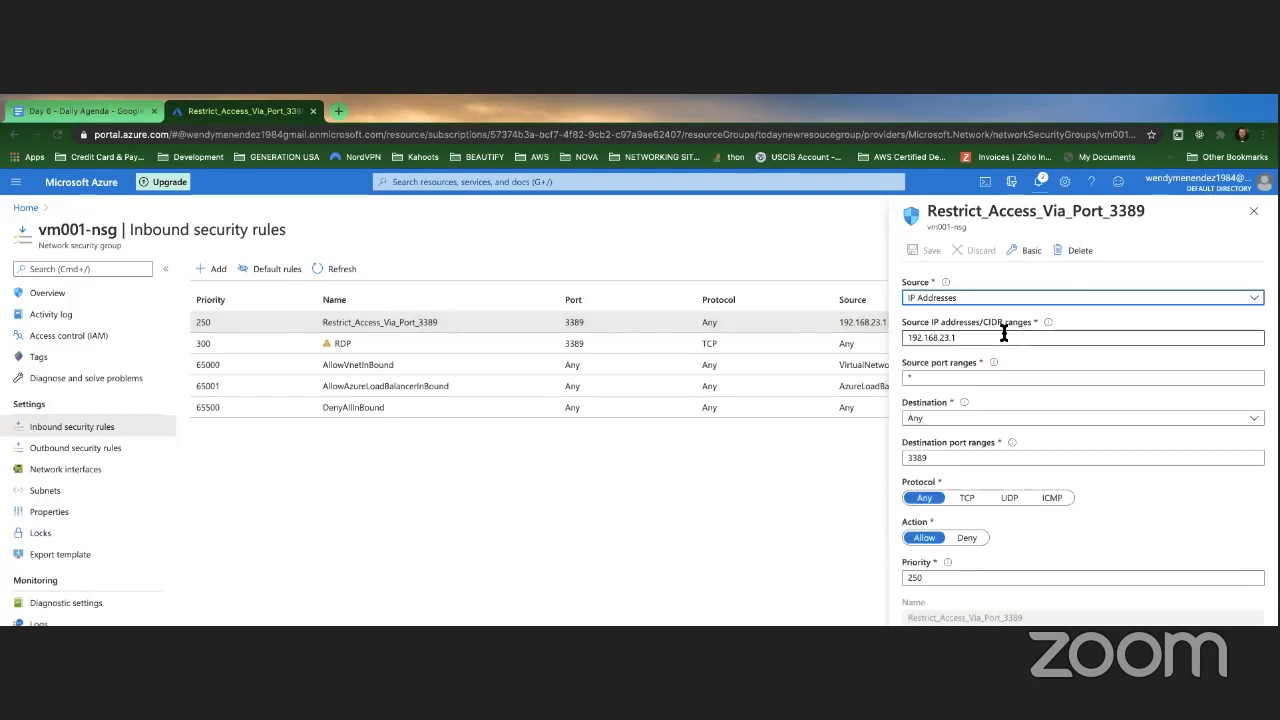
pyautogui.click(981, 338)
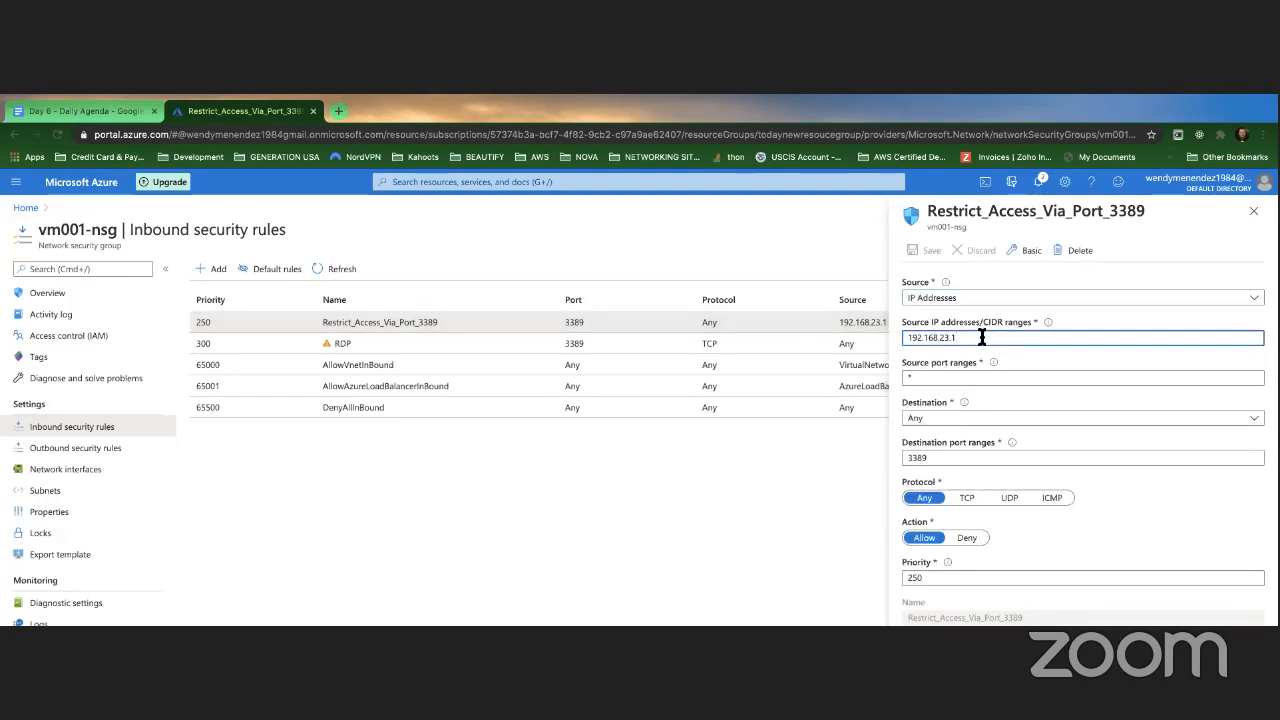
pyautogui.write('/32')
pyautogui.scroll(-1, 947, 516)
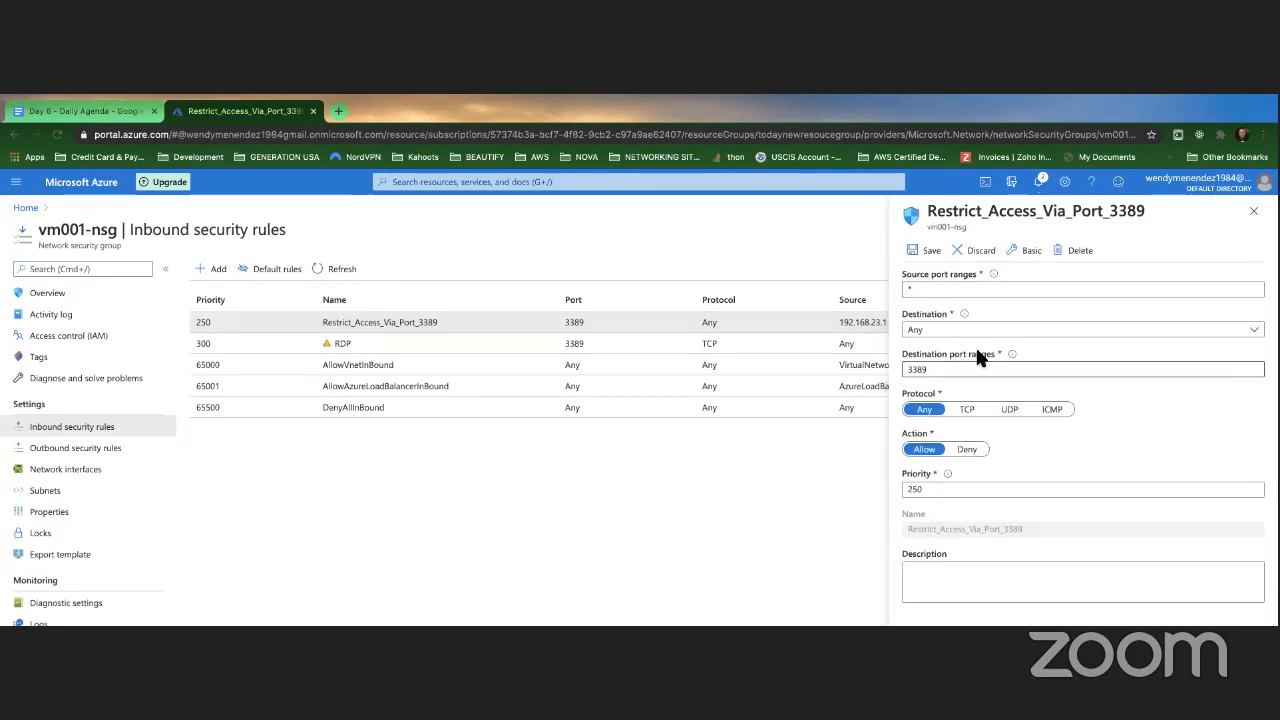
pyautogui.scroll(1, 971, 352)
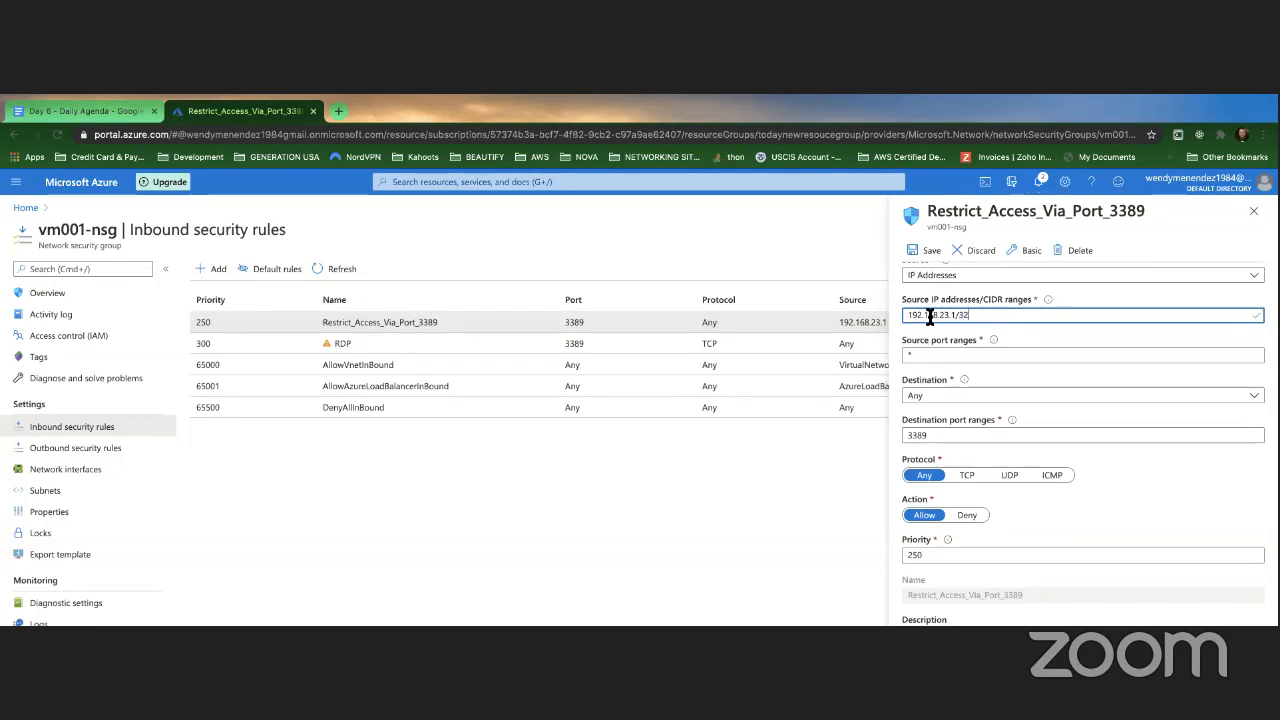
pyautogui.moveTo(906, 316); pyautogui.dragTo(948, 314)
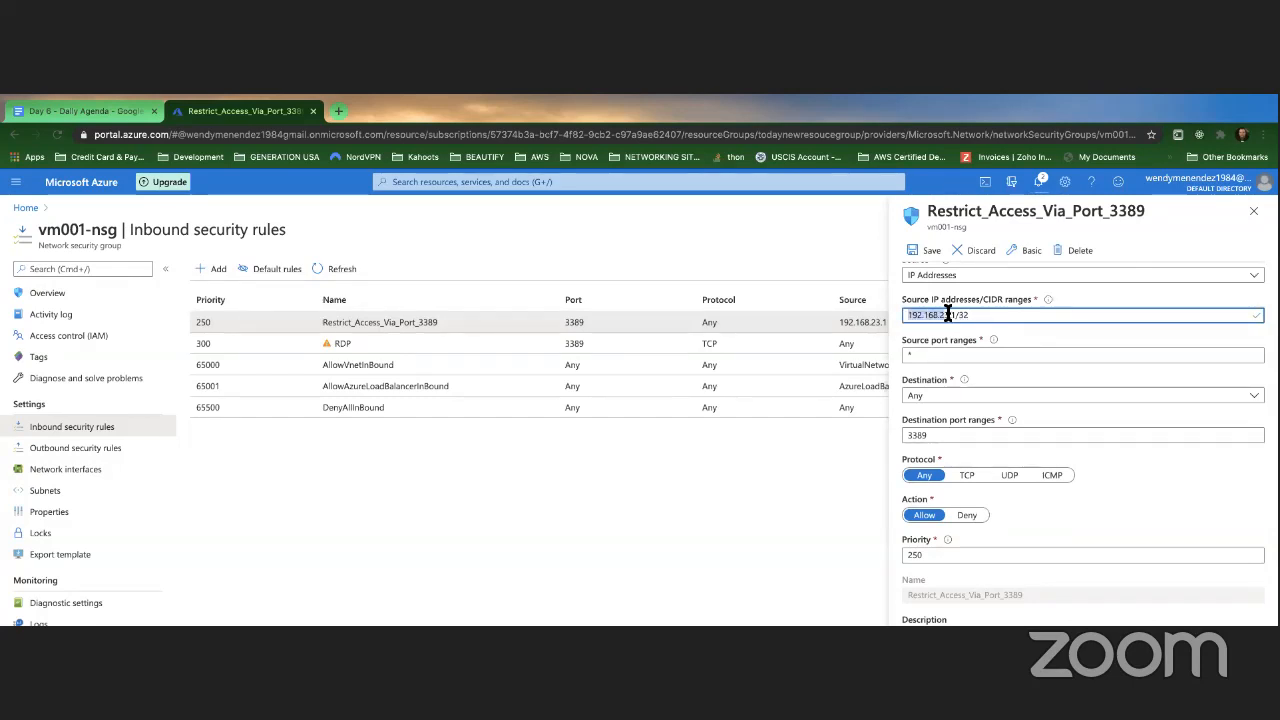
pyautogui.click(926, 251)
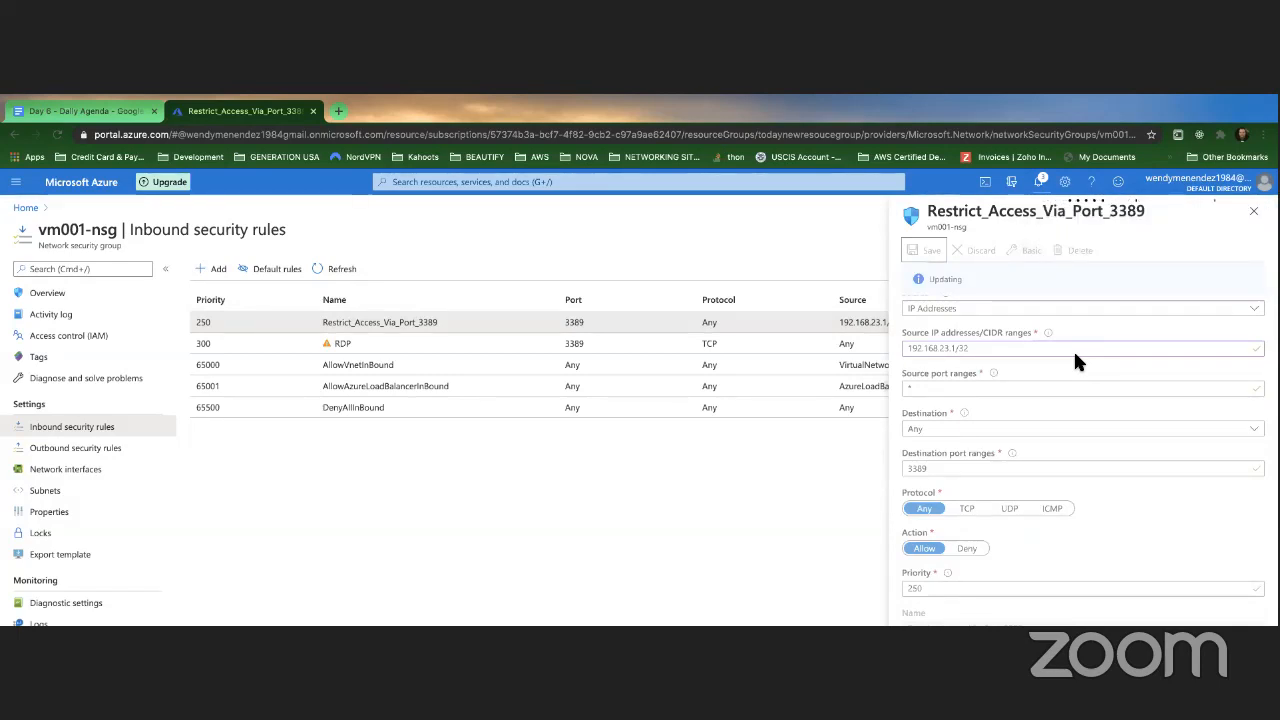
pyautogui.click(1254, 216)
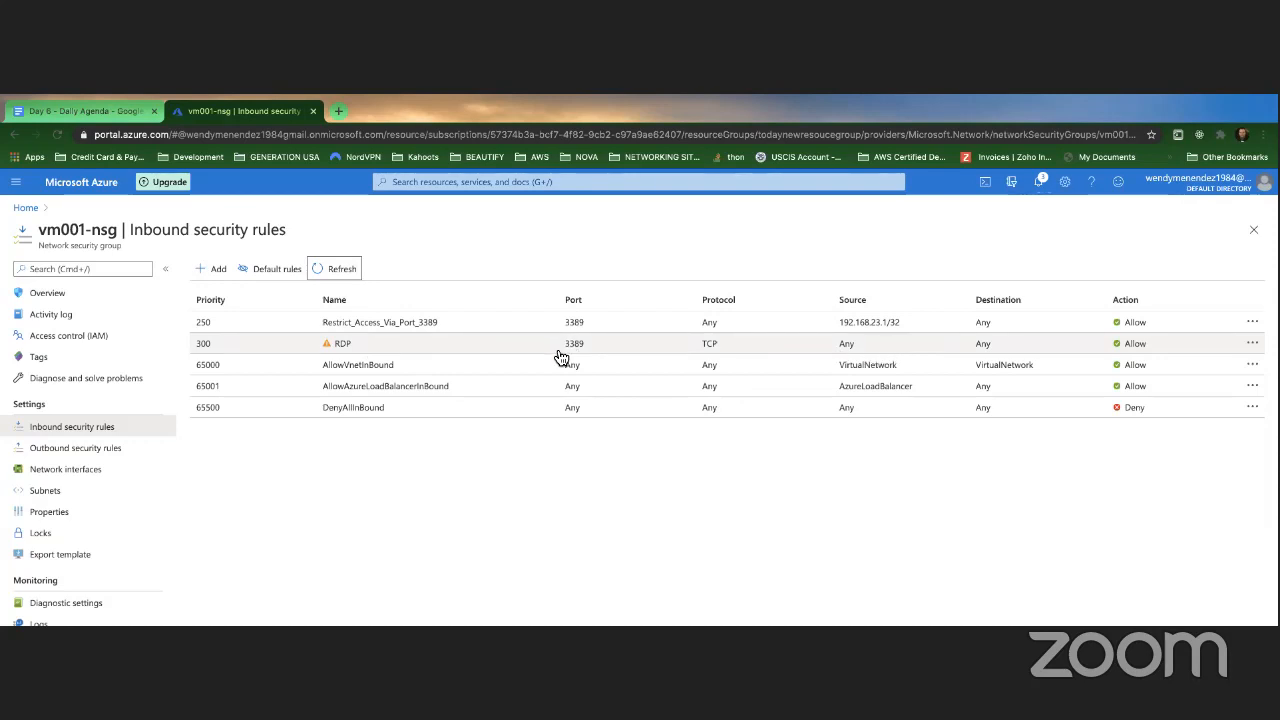
# Switch to the PowerPoint desktop and move from Network Security Groups to the ASGs slide.
pyautogui.hotkey('ctrl', 'Left')
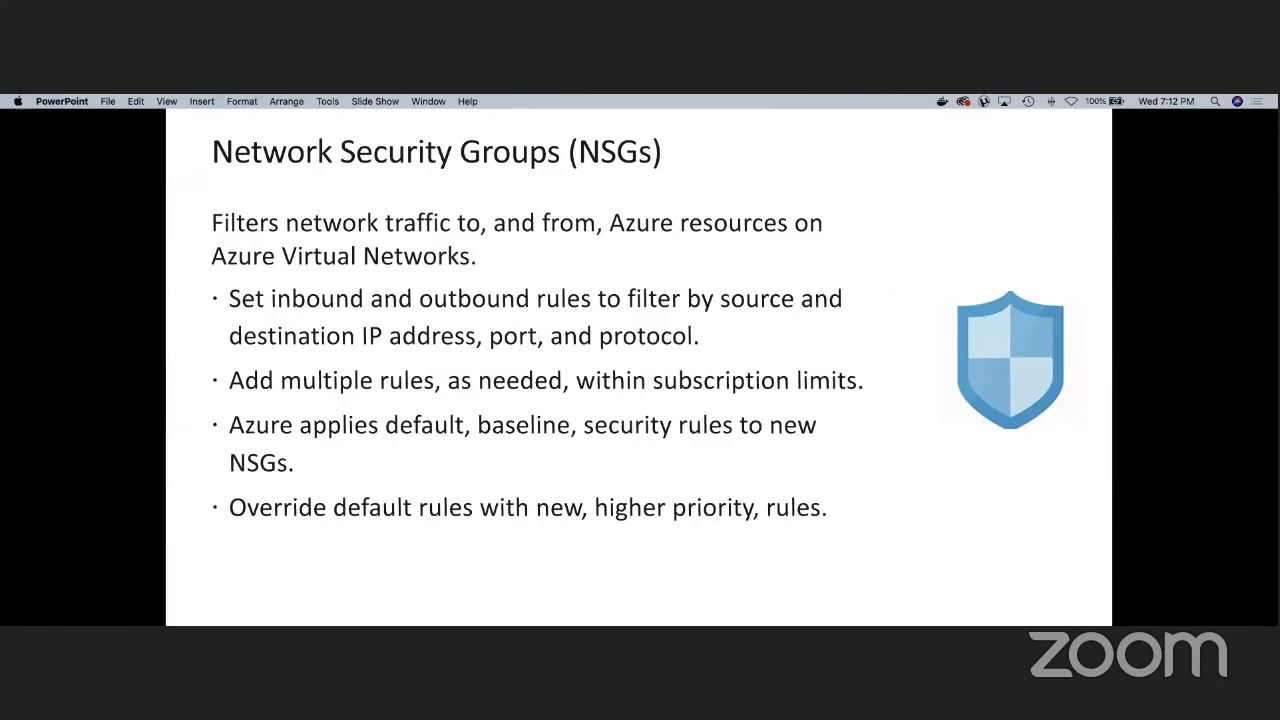
pyautogui.press('Right')
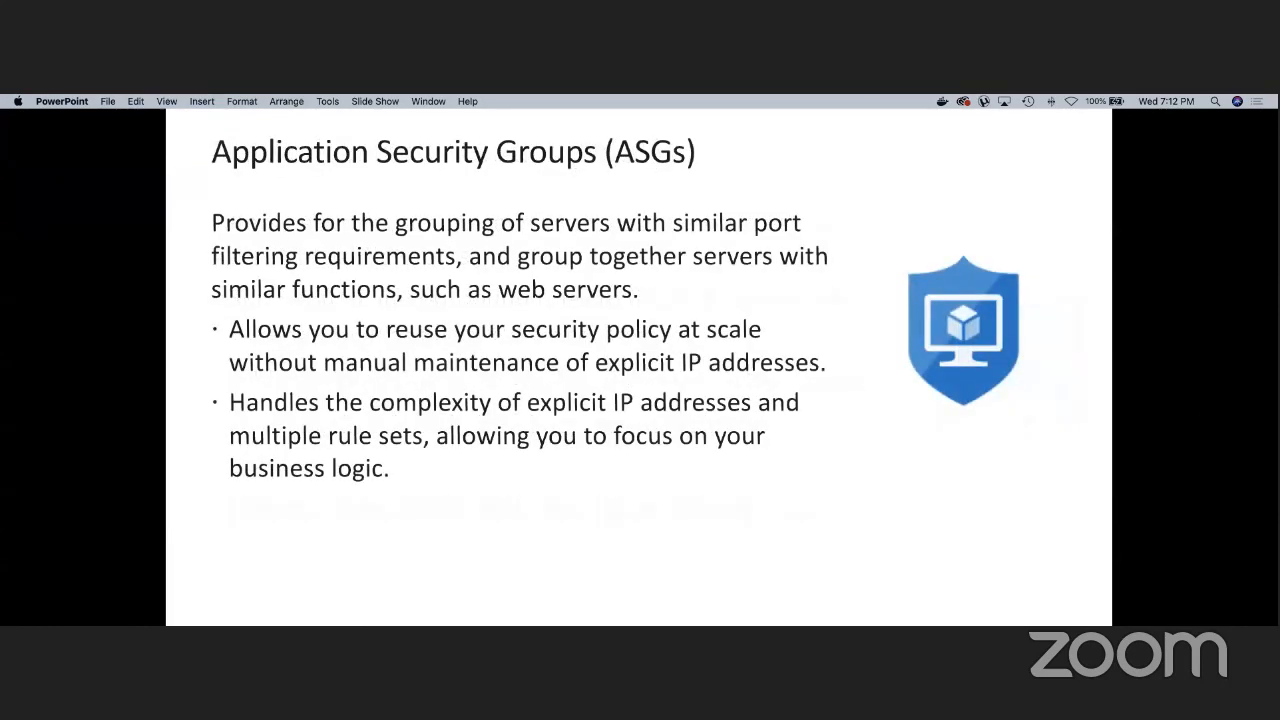
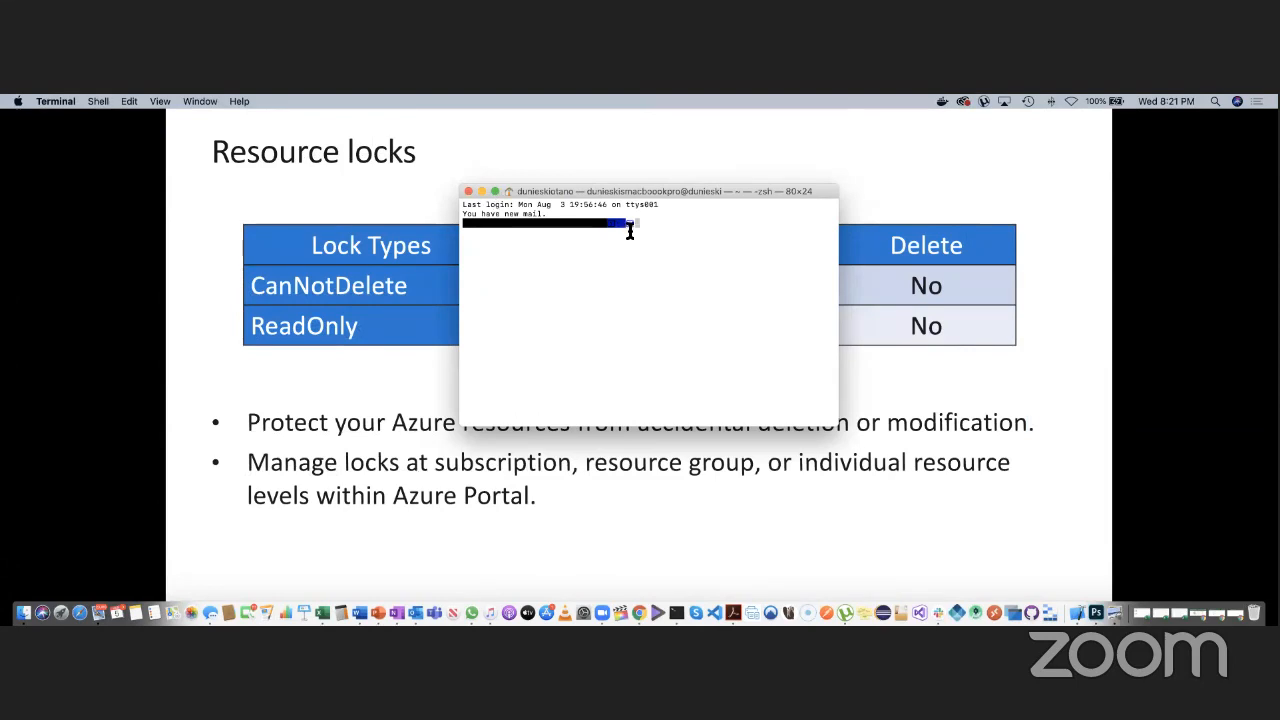
pyautogui.click(468, 191)
pyautogui.click(17, 101)
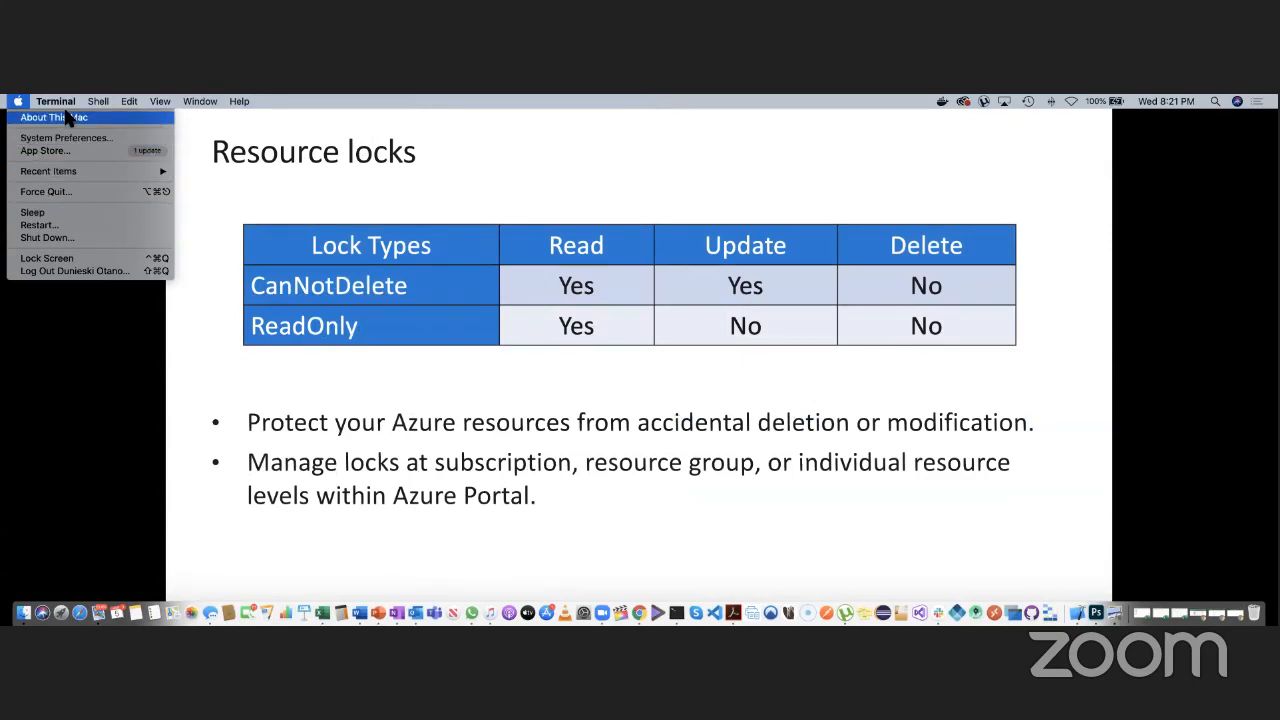
pyautogui.moveTo(60, 102)
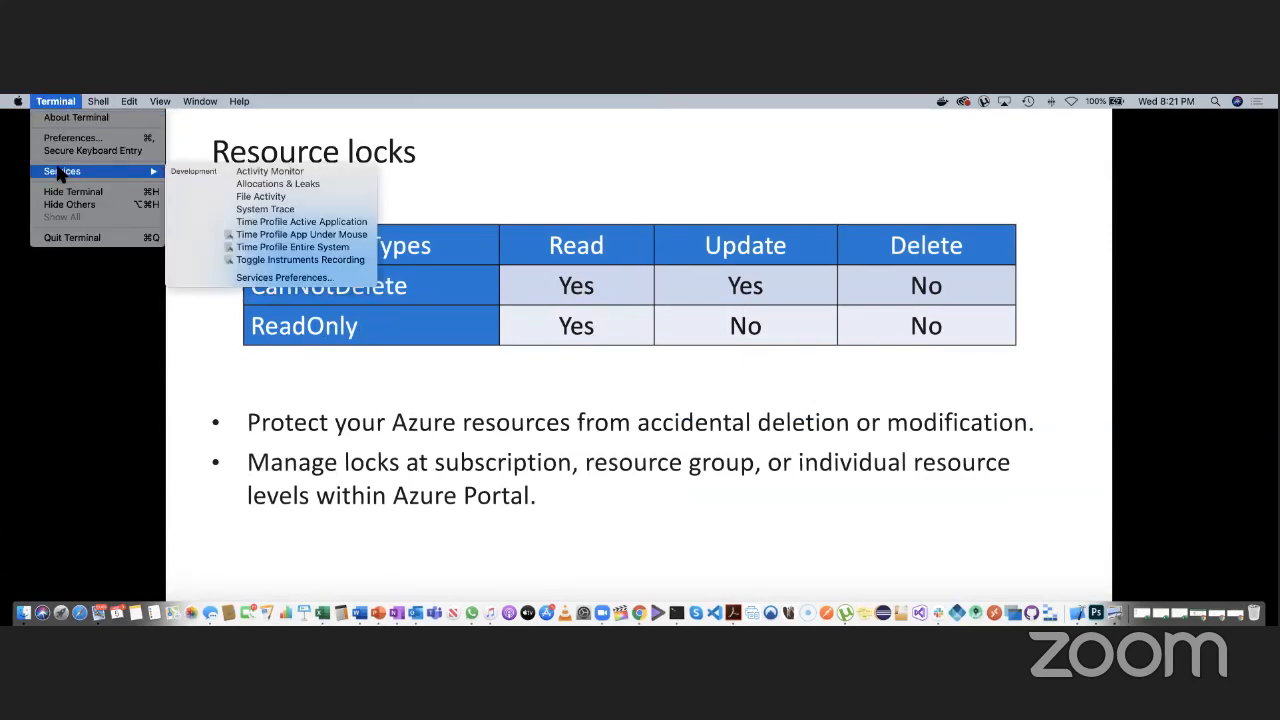
pyautogui.click(320, 204)
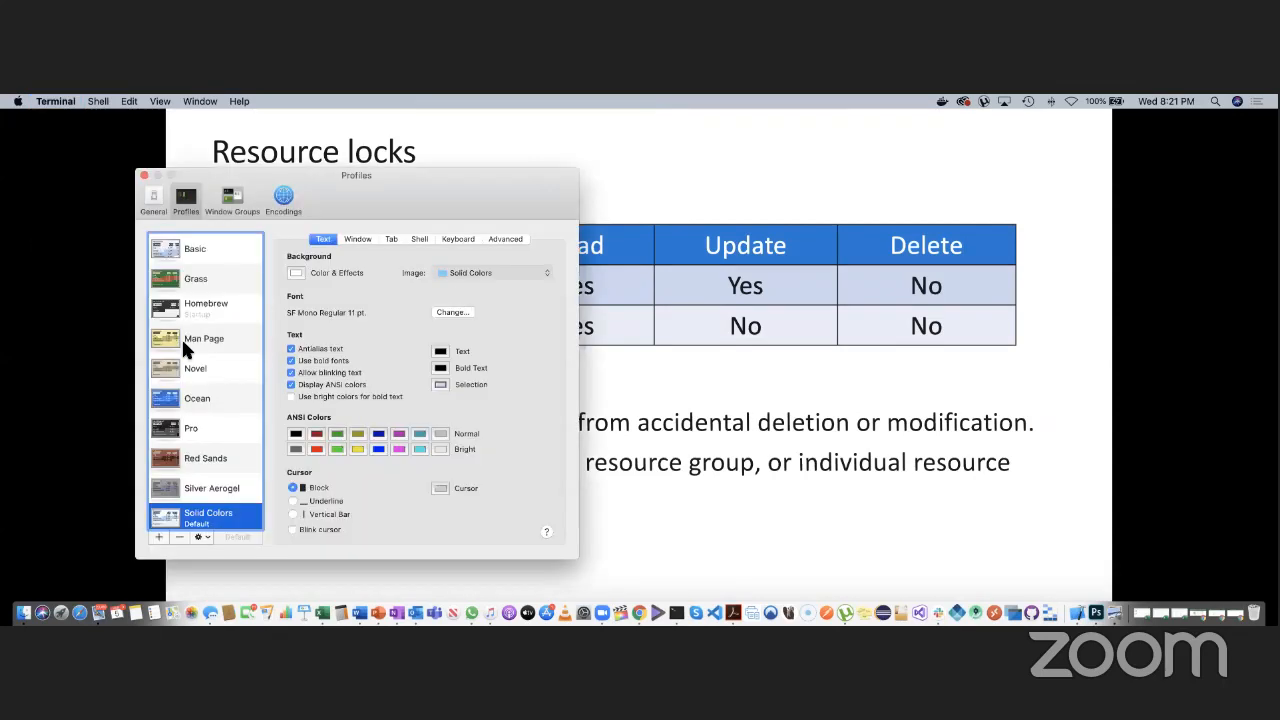
pyautogui.click(186, 308)
pyautogui.click(143, 175)
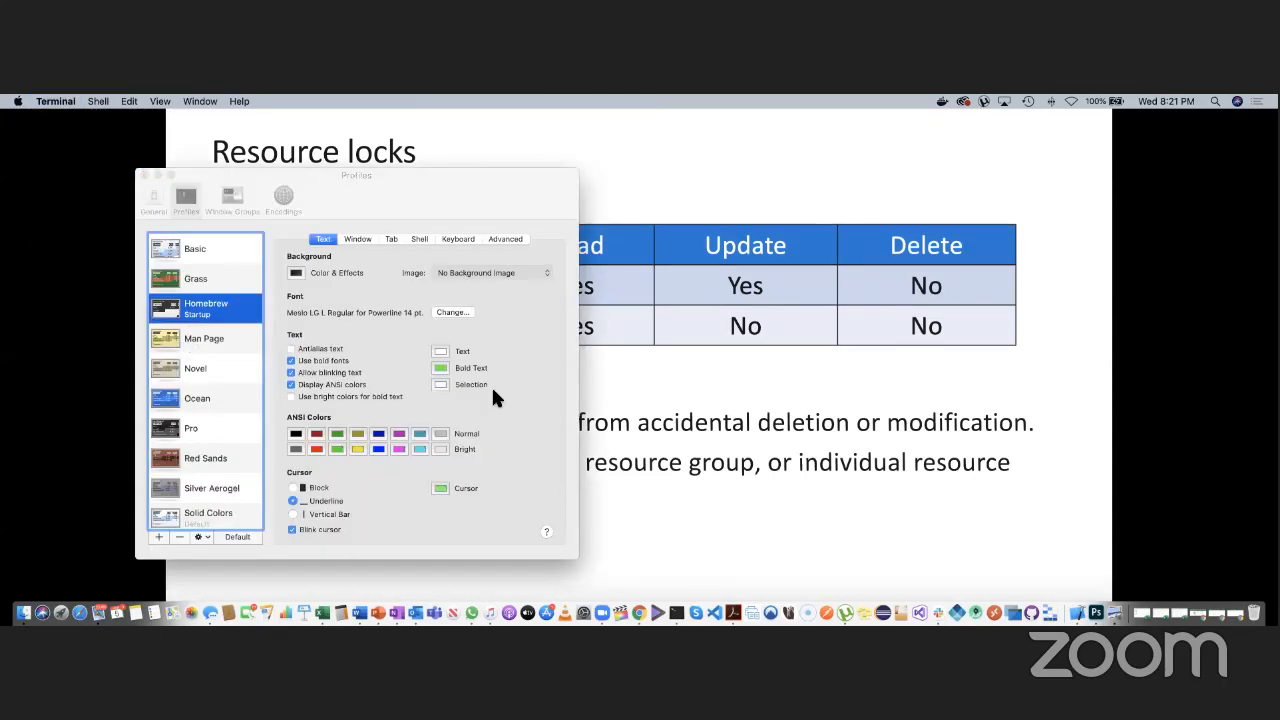
pyautogui.rightClick(677, 610)
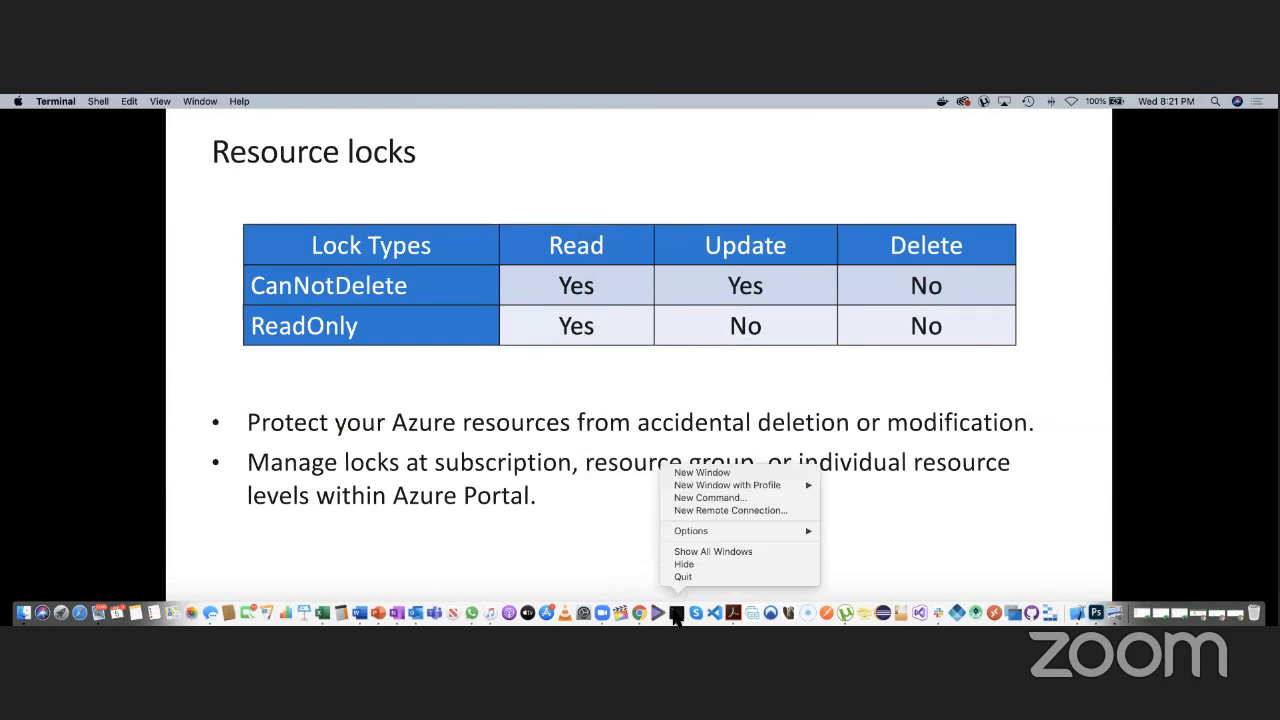
pyautogui.click(681, 577)
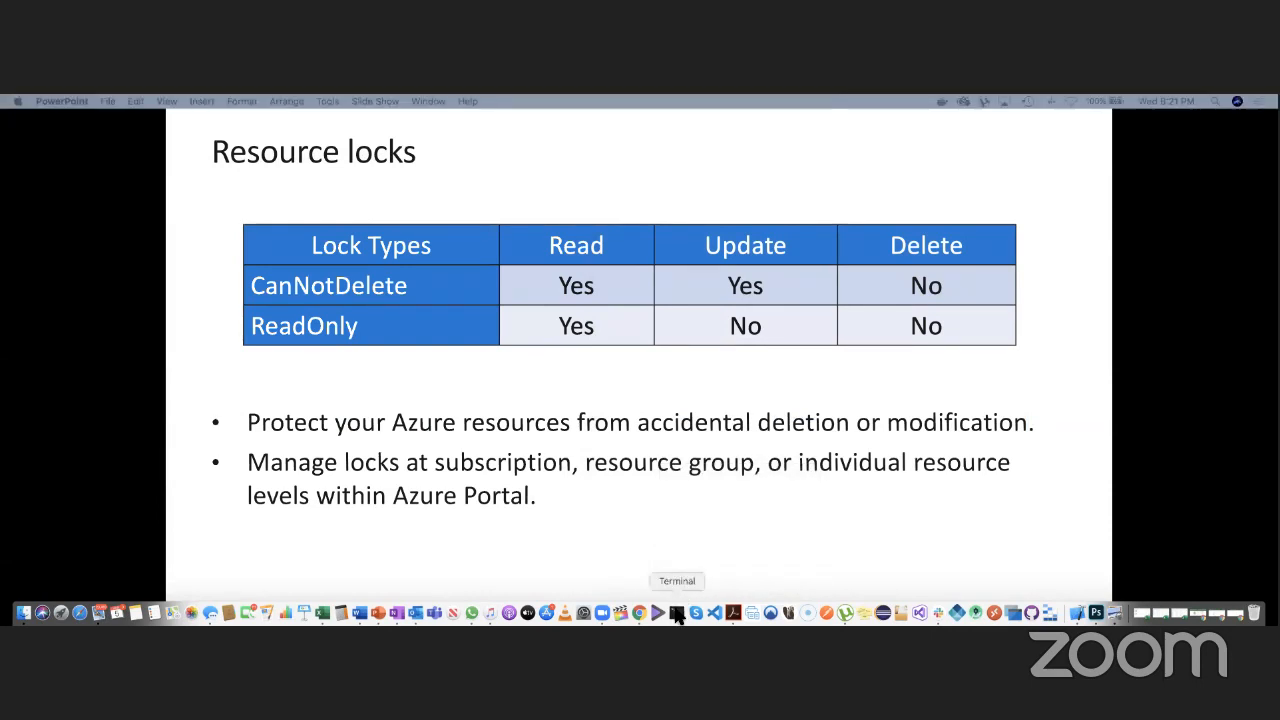
# Relaunch Terminal from the Dock for a fresh Homebrew shell window.
pyautogui.click(677, 612)
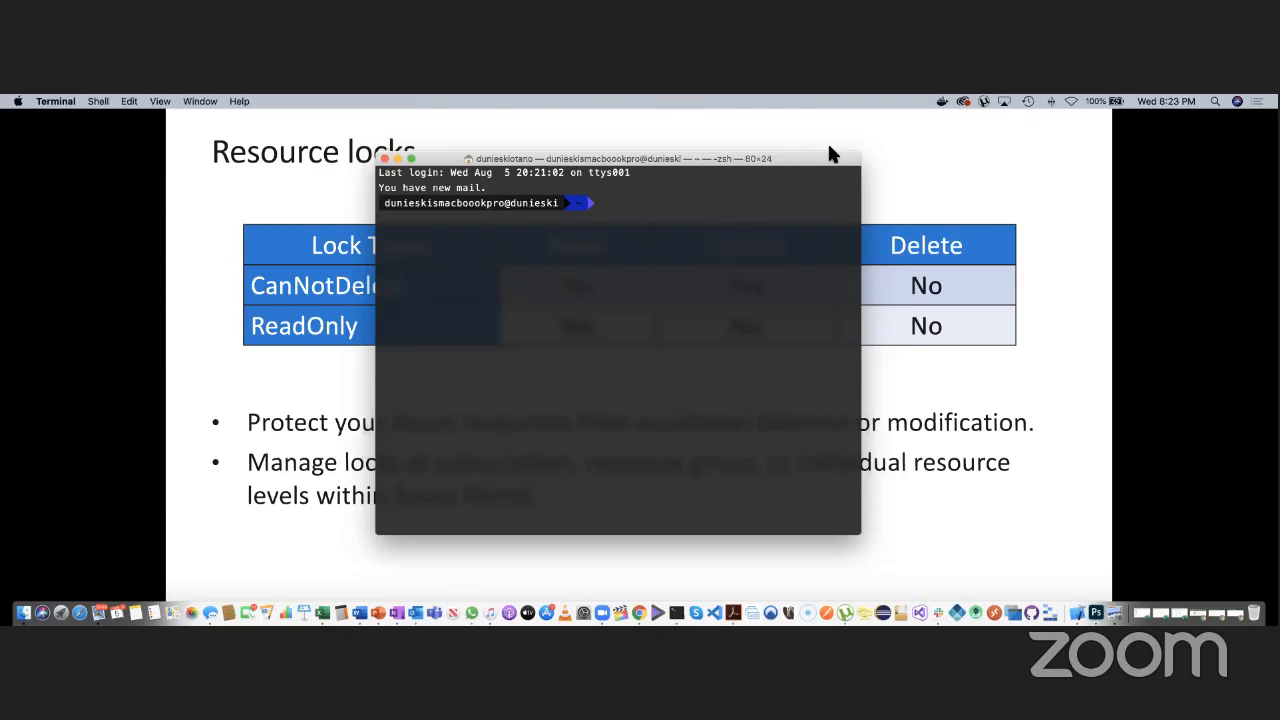
# Advance the slides to Azure Blueprints and bring a Terminal window over it.
pyautogui.click(1023, 181)
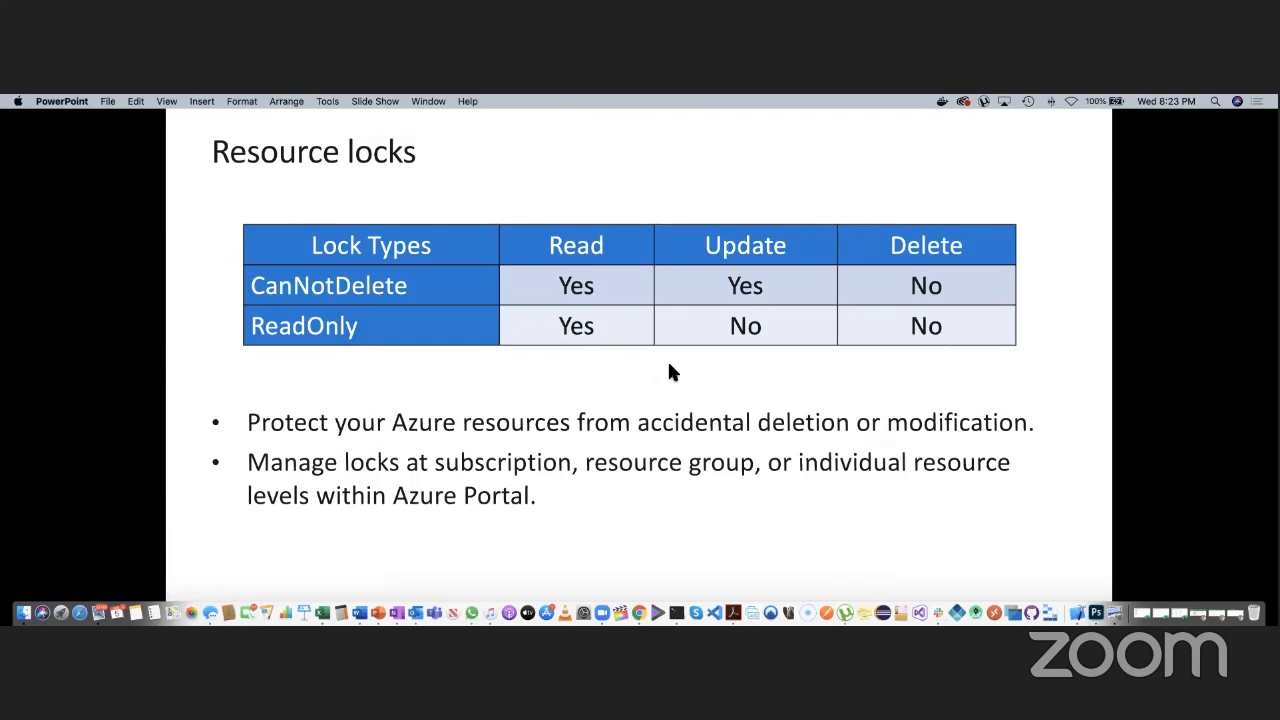
pyautogui.press('Right')
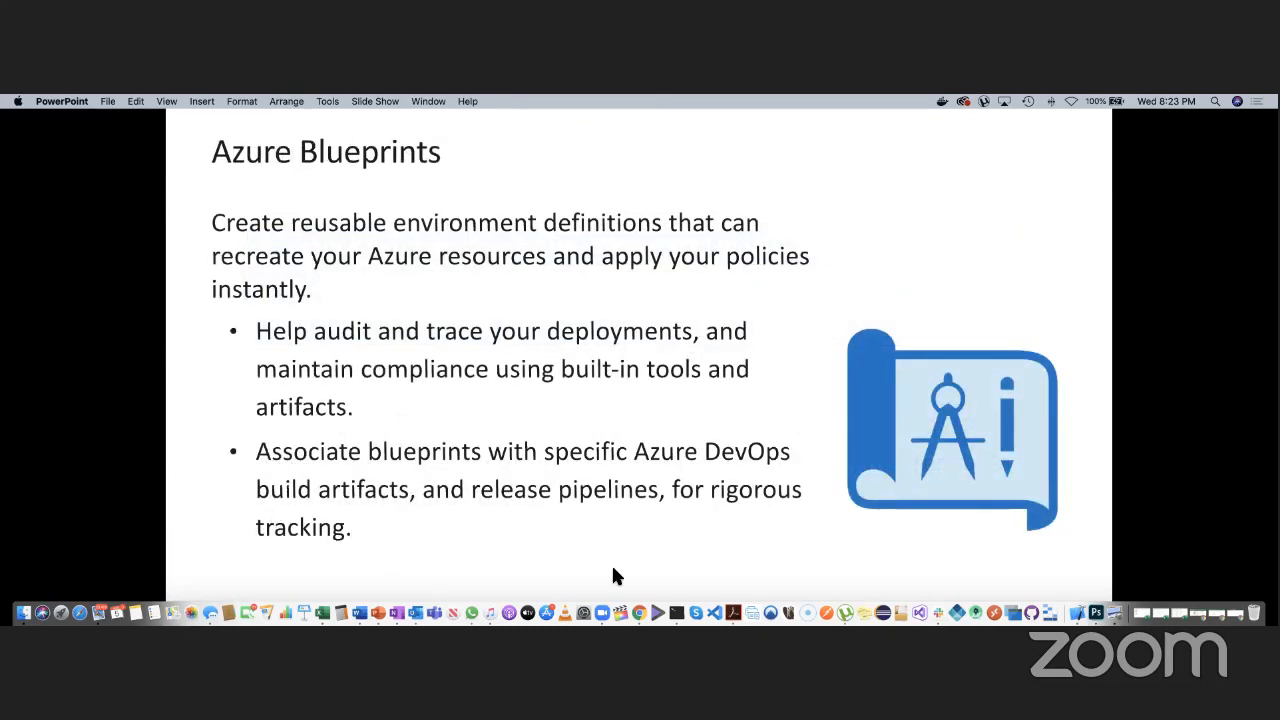
pyautogui.click(676, 612)
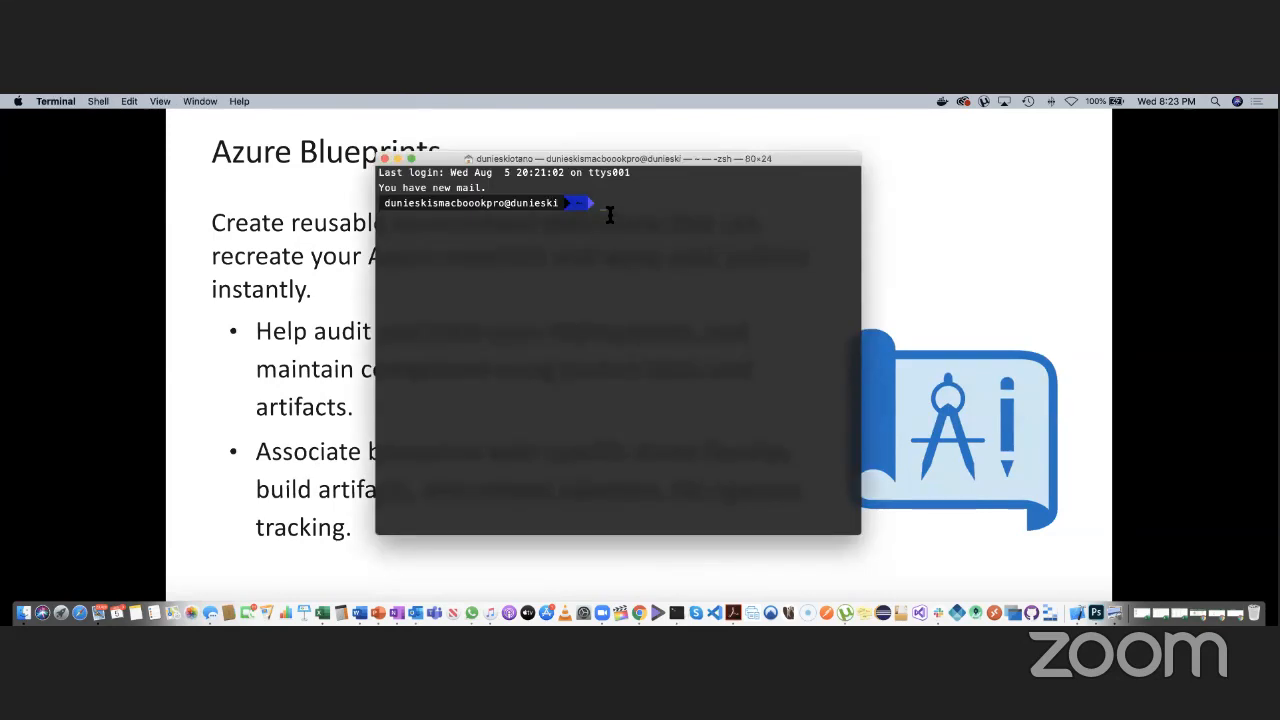
# Paste and then erase the Azure Policy Samples link, and begin typing 'az ad user create'.
pyautogui.rightClick(641, 234)
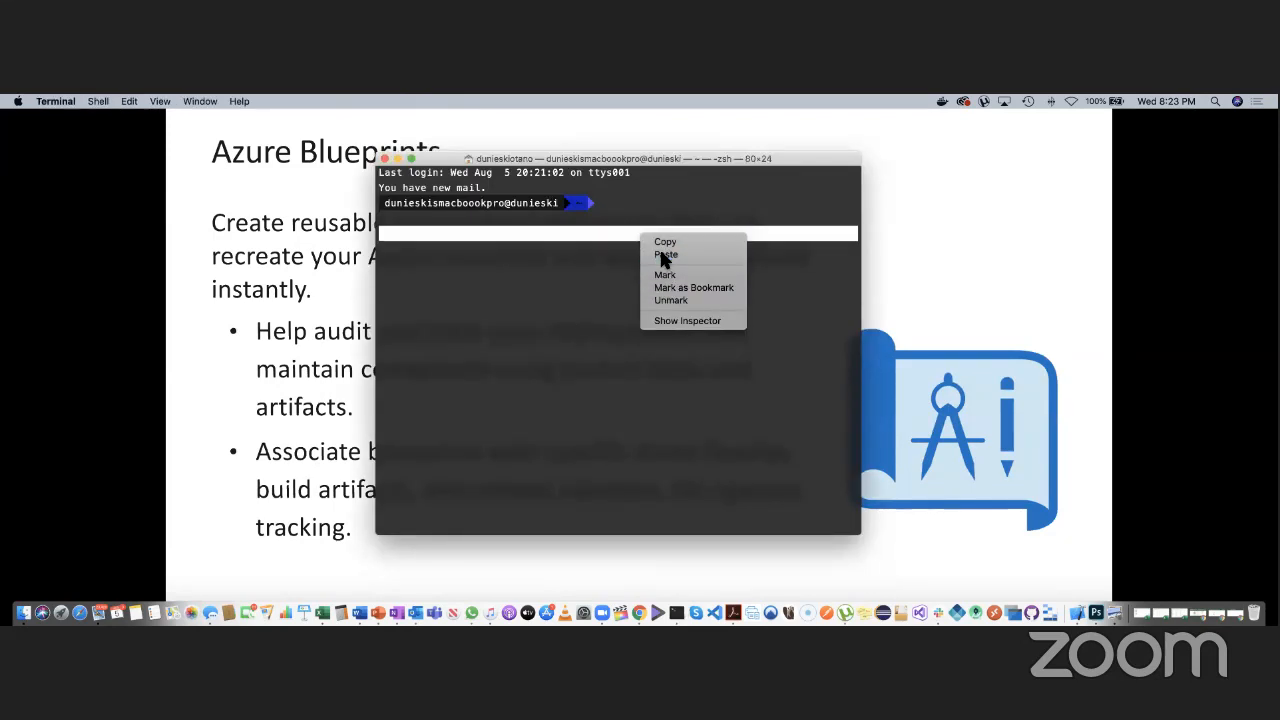
pyautogui.click(663, 256)
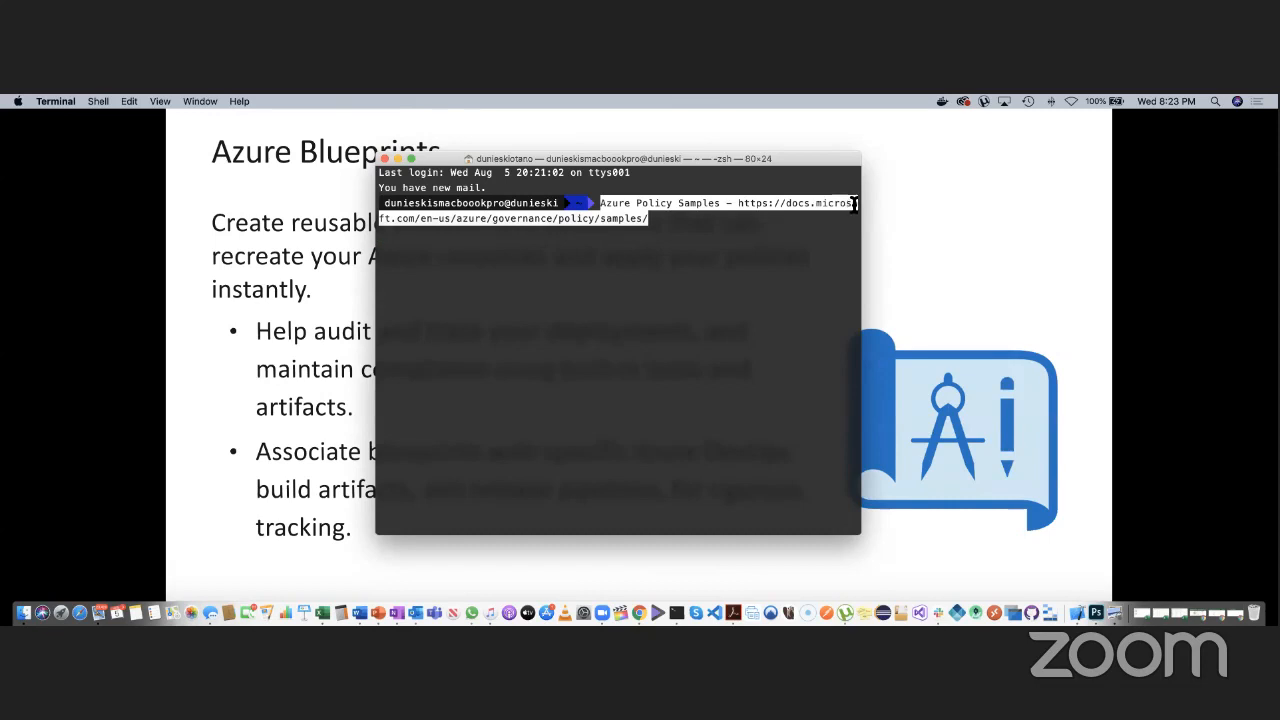
pyautogui.press('BackSpace')
pyautogui.press('BackSpace')
pyautogui.press('BackSpace')
pyautogui.press('BackSpace')
pyautogui.press('BackSpace')
pyautogui.press('BackSpace')
pyautogui.press('BackSpace')
pyautogui.press('BackSpace')
pyautogui.press('BackSpace')
pyautogui.press('BackSpace')
pyautogui.press('BackSpace')
pyautogui.press('BackSpace')
pyautogui.press('BackSpace')
pyautogui.press('BackSpace')
pyautogui.press('BackSpace')
pyautogui.press('BackSpace')
pyautogui.press('BackSpace')
pyautogui.press('BackSpace')
pyautogui.press('BackSpace')
pyautogui.press('BackSpace')
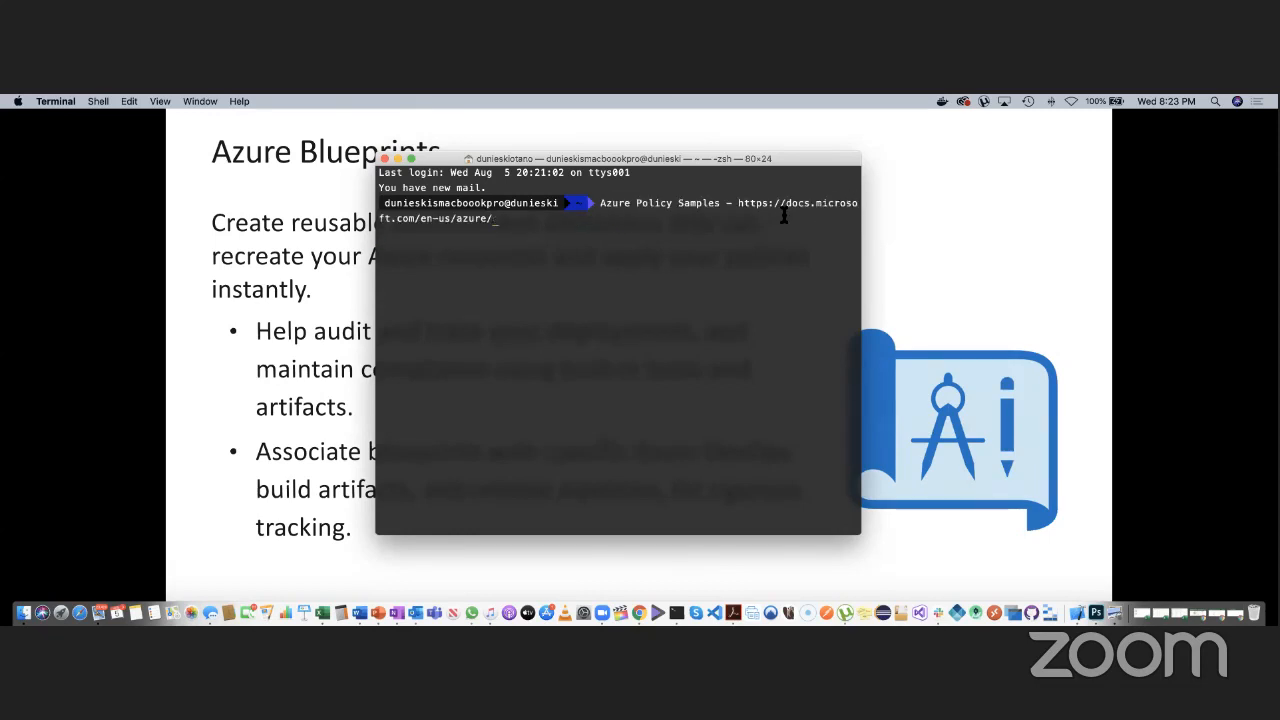
pyautogui.press('BackSpace')
pyautogui.press('BackSpace')
pyautogui.press('BackSpace')
pyautogui.press('BackSpace')
pyautogui.press('BackSpace')
pyautogui.press('BackSpace')
pyautogui.press('BackSpace')
pyautogui.press('BackSpace')
pyautogui.press('BackSpace')
pyautogui.press('BackSpace')
pyautogui.press('BackSpace')
pyautogui.press('BackSpace')
pyautogui.press('BackSpace')
pyautogui.press('BackSpace')
pyautogui.press('BackSpace')
pyautogui.press('BackSpace')
pyautogui.press('BackSpace')
pyautogui.press('BackSpace')
pyautogui.press('BackSpace')
pyautogui.press('BackSpace')
pyautogui.press('BackSpace')
pyautogui.press('BackSpace')
pyautogui.press('BackSpace')
pyautogui.press('BackSpace')
pyautogui.press('BackSpace')
pyautogui.press('BackSpace')
pyautogui.press('BackSpace')
pyautogui.press('BackSpace')
pyautogui.press('BackSpace')
pyautogui.press('BackSpace')
pyautogui.press('BackSpace')
pyautogui.press('BackSpace')
pyautogui.press('BackSpace')
pyautogui.press('BackSpace')
pyautogui.press('BackSpace')
pyautogui.press('BackSpace')
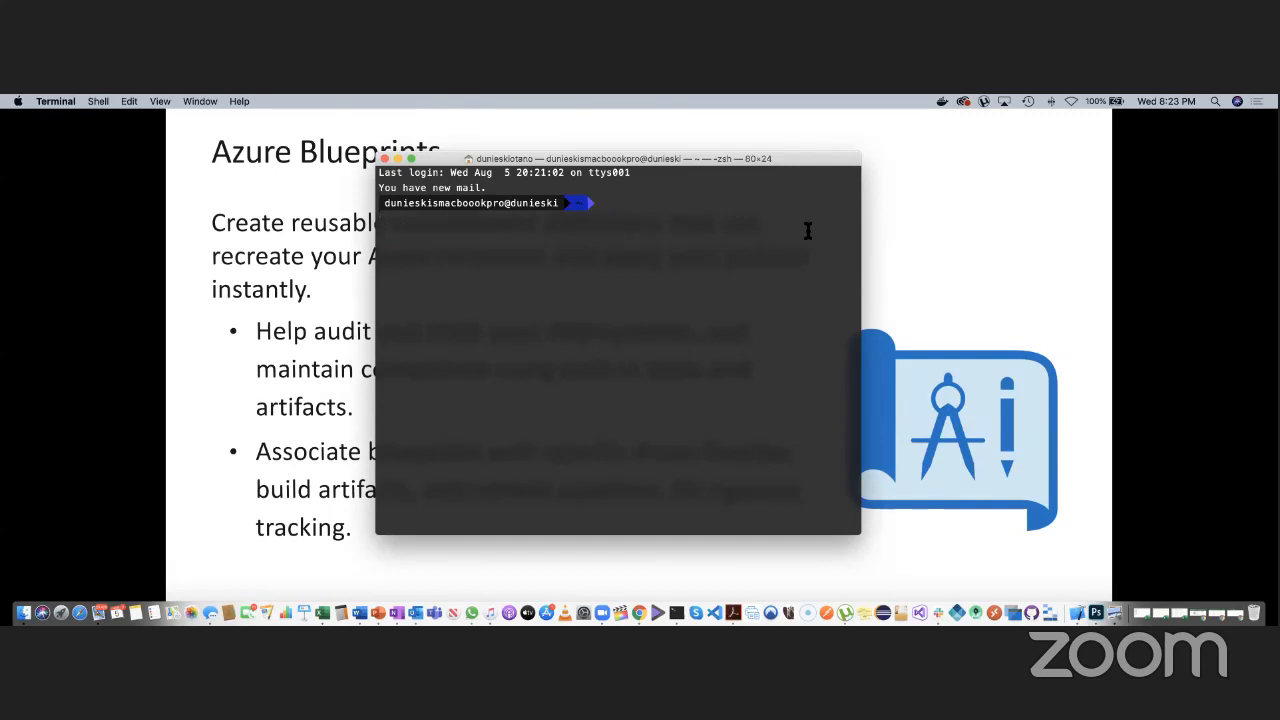
pyautogui.write('az ad')
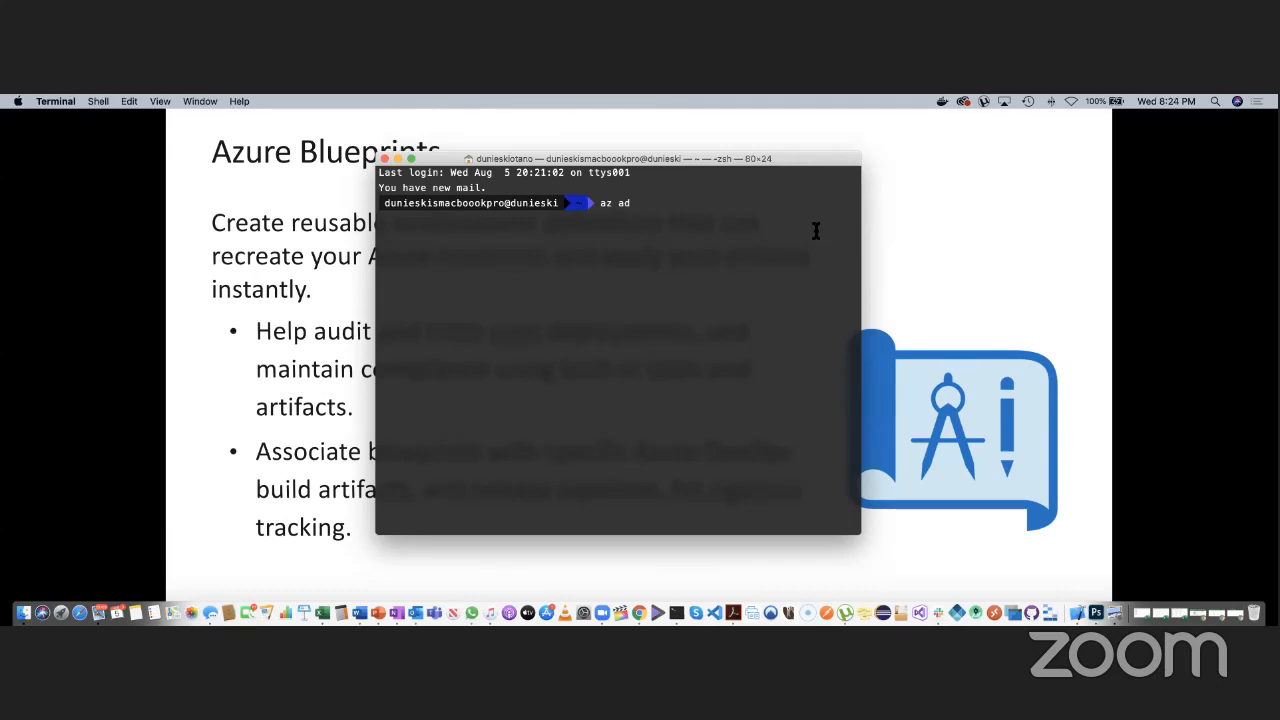
pyautogui.write('user create')
pyautogui.write('azure')
pyautogui.write('na')
# Advance the slide show past Subscription Governance to the Lesson 06 title slide.
pyautogui.click(80, 585)
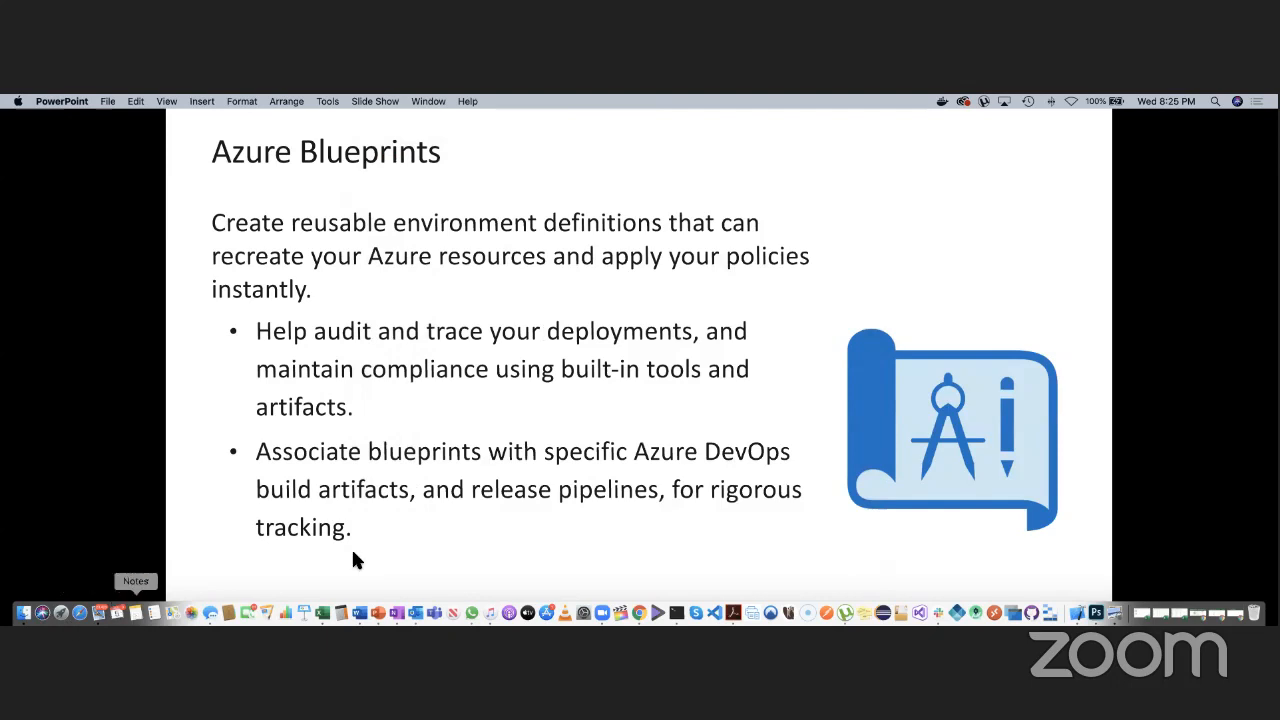
pyautogui.click(367, 558)
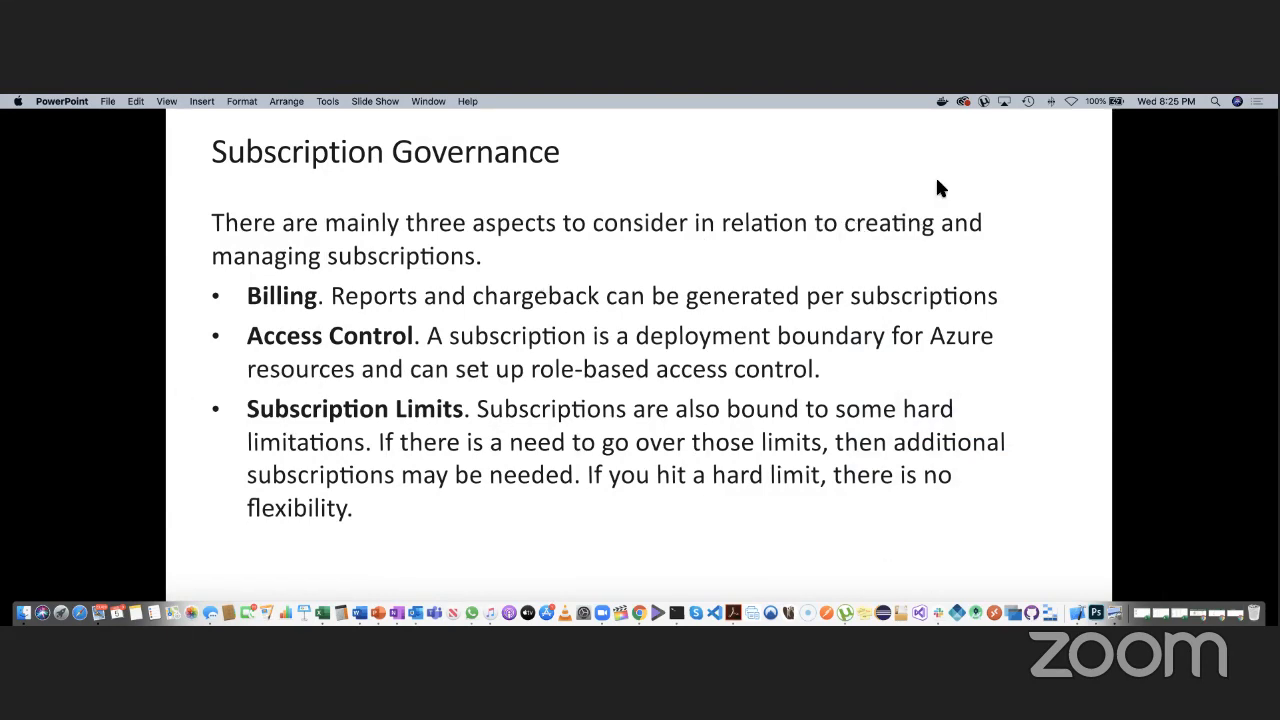
pyautogui.click(1071, 124)
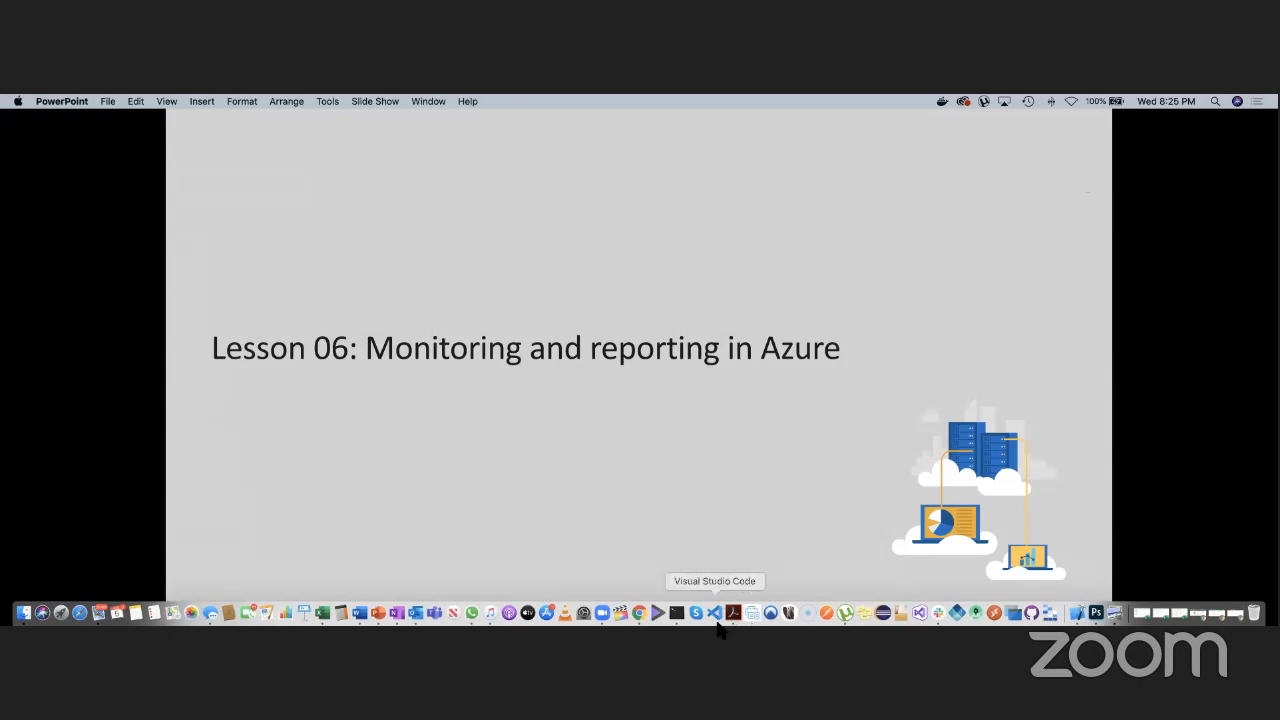
# Replace the stray option with --display-name set to the new user's full name.
pyautogui.click(677, 613)
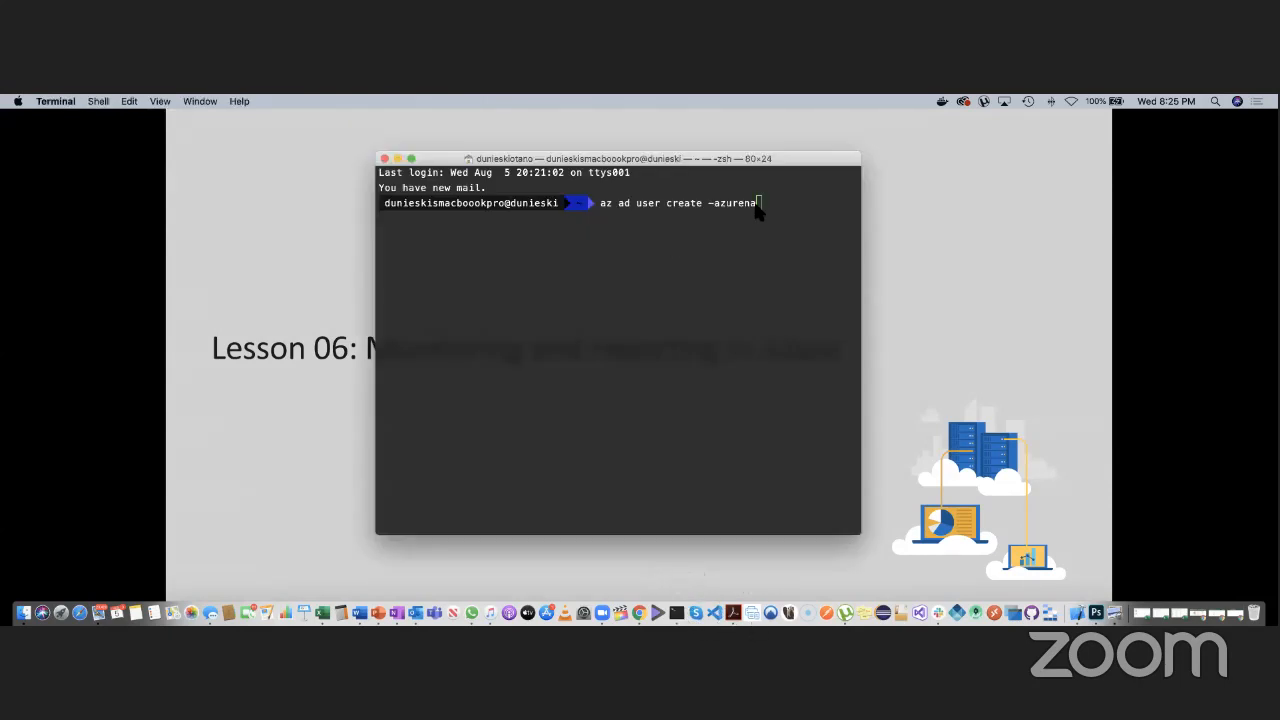
pyautogui.press('BackSpace')
pyautogui.press('BackSpace')
pyautogui.press('BackSpace')
pyautogui.press('BackSpace')
pyautogui.press('BackSpace')
pyautogui.press('BackSpace')
pyautogui.press('BackSpace')
pyautogui.press('BackSpace')
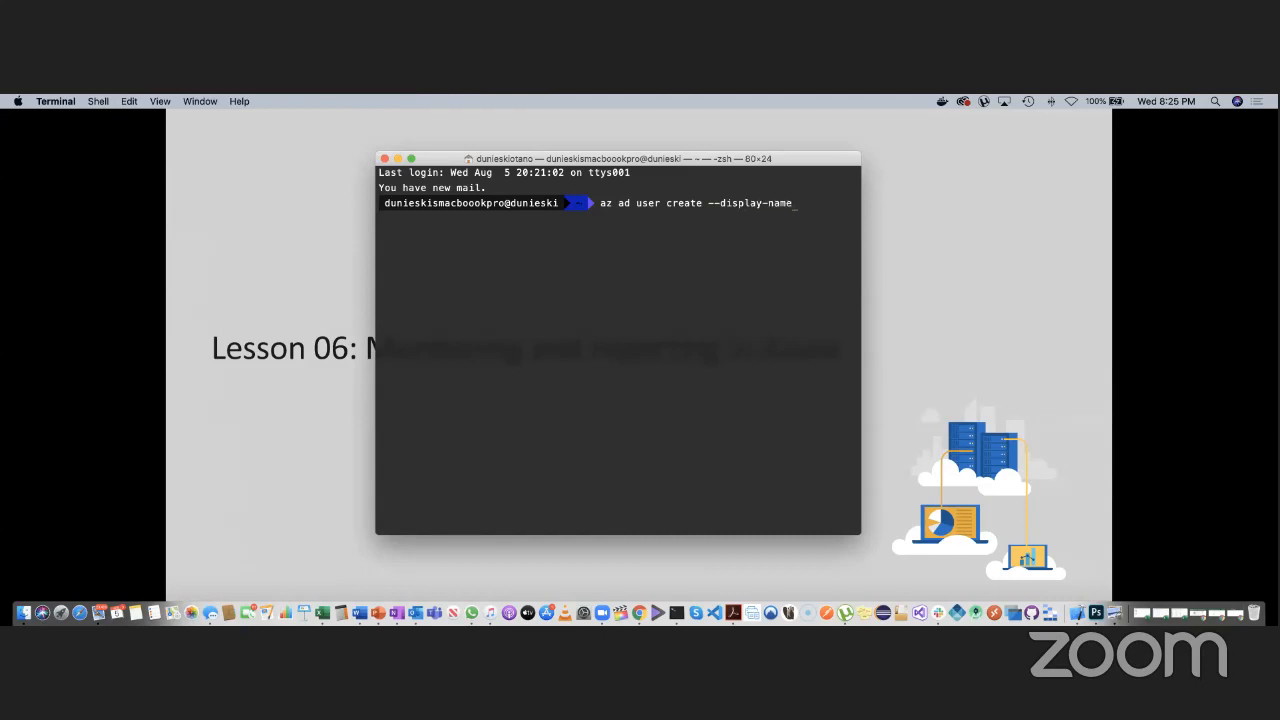
pyautogui.press('BackSpace')
pyautogui.press('BackSpace')
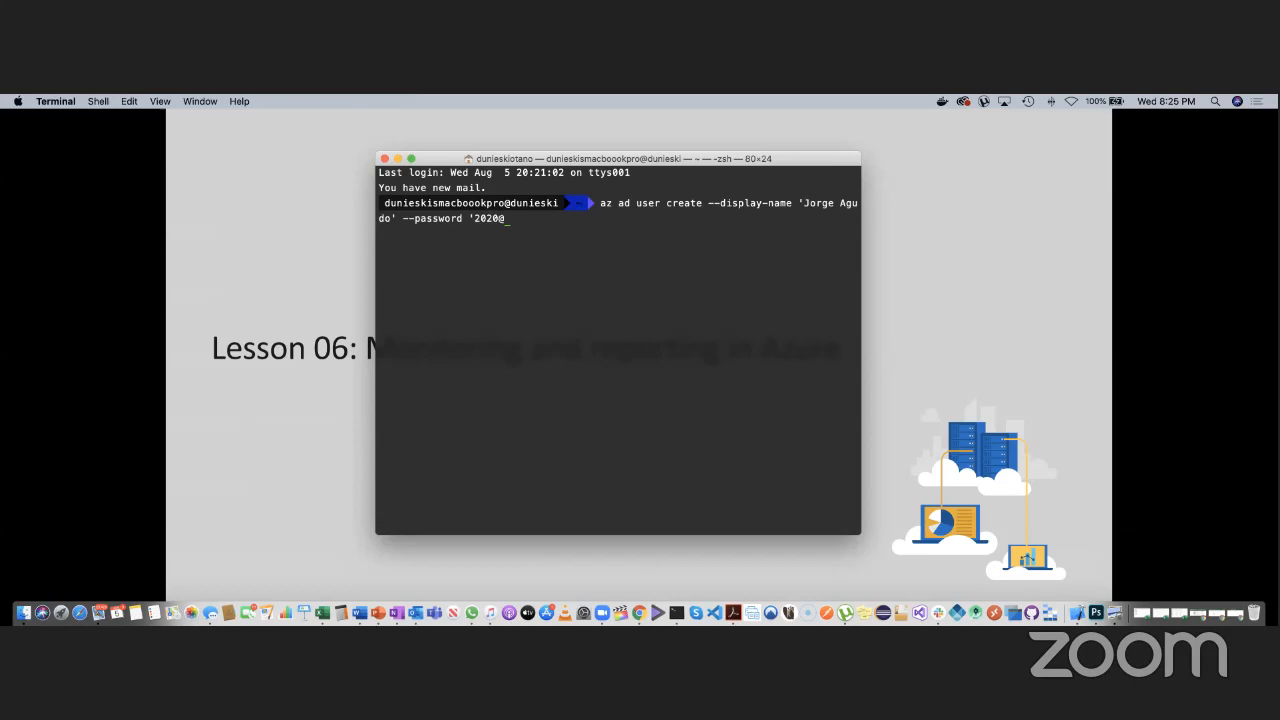
# Add the user's password and an onmicrosoft.com user name, then run the command.
pyautogui.press('BackSpace')
pyautogui.press('BackSpace')
pyautogui.press('BackSpace')
pyautogui.press('BackSpace')
pyautogui.press('BackSpace')
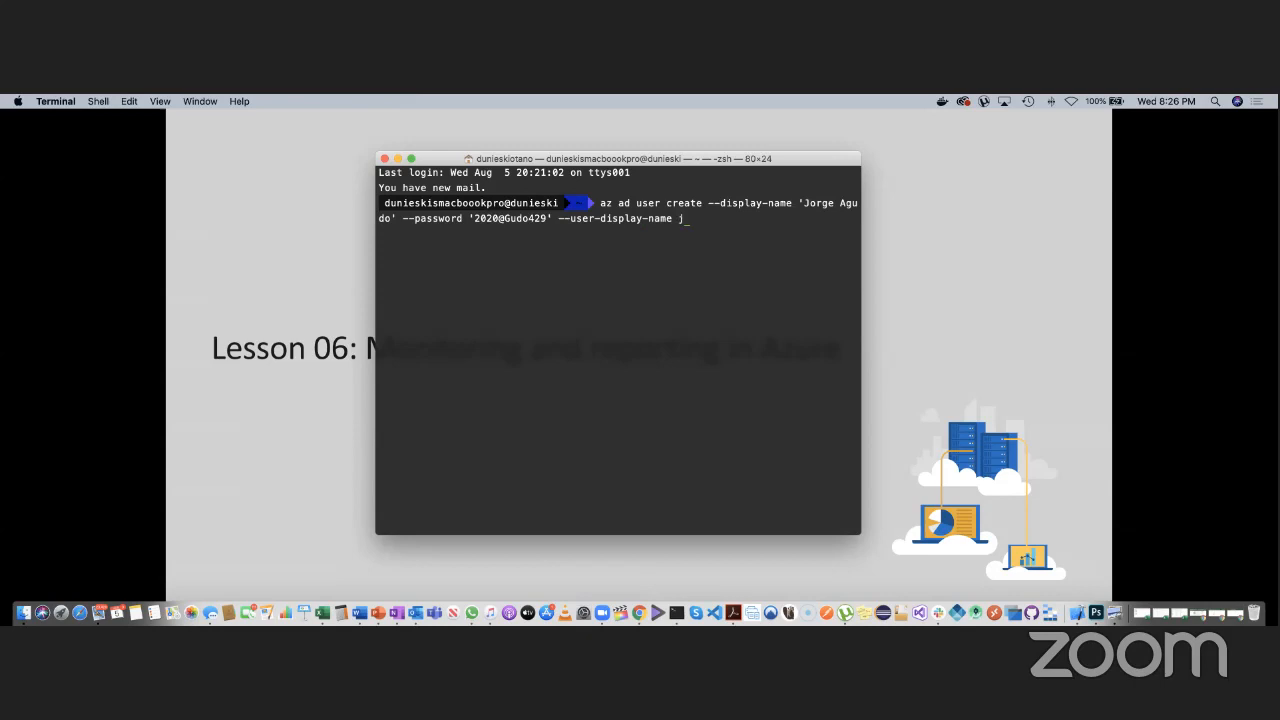
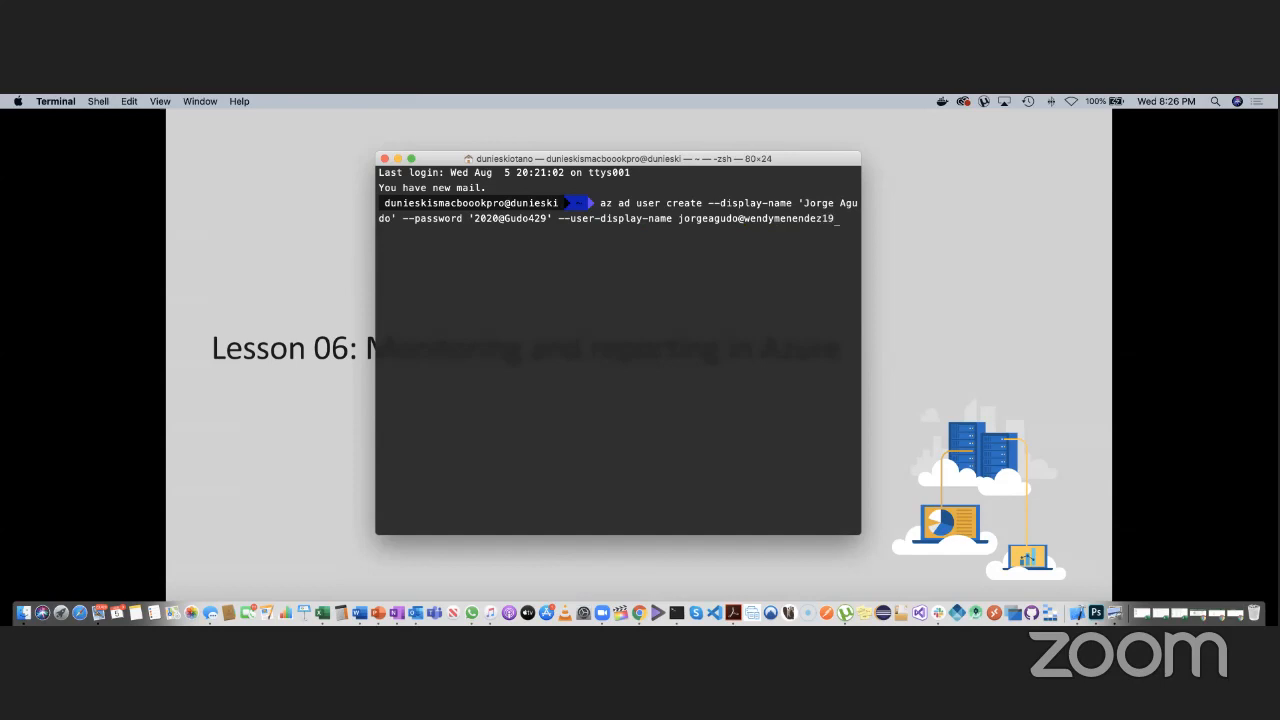
pyautogui.press('Return')
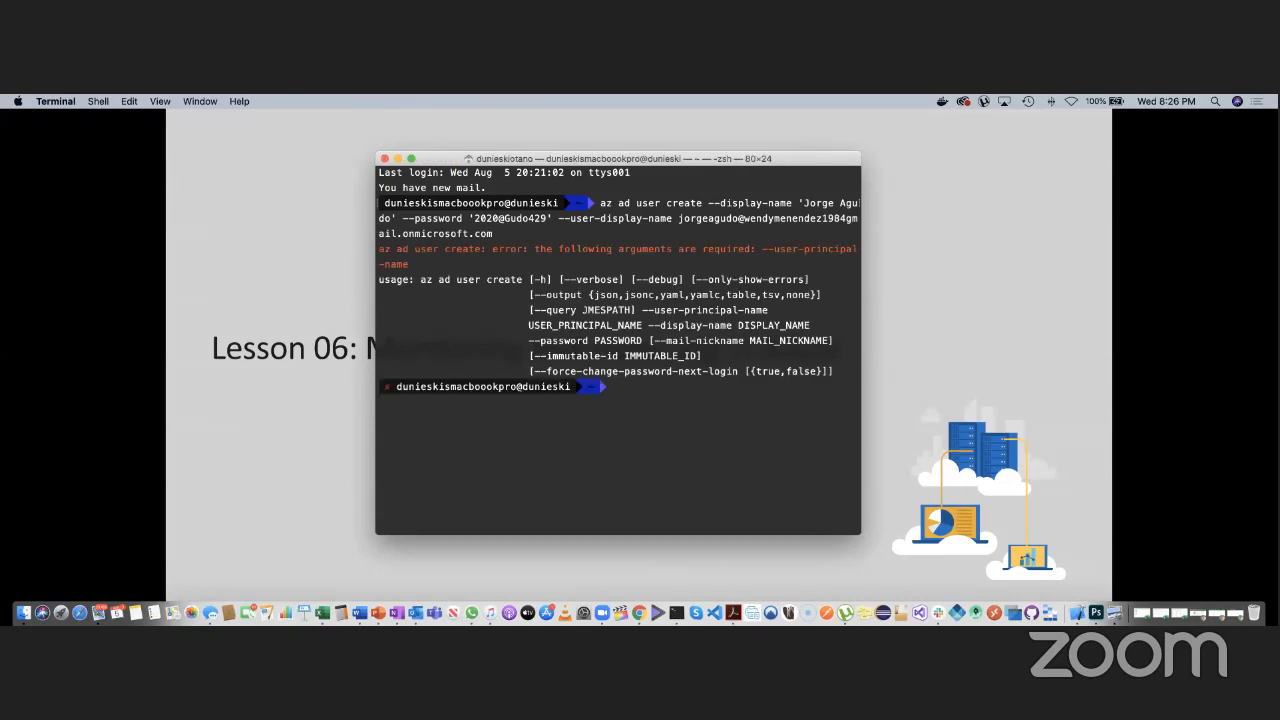
# Rerun the command with --user-principal-name so the user is created, then close Terminal.
pyautogui.press('Up')
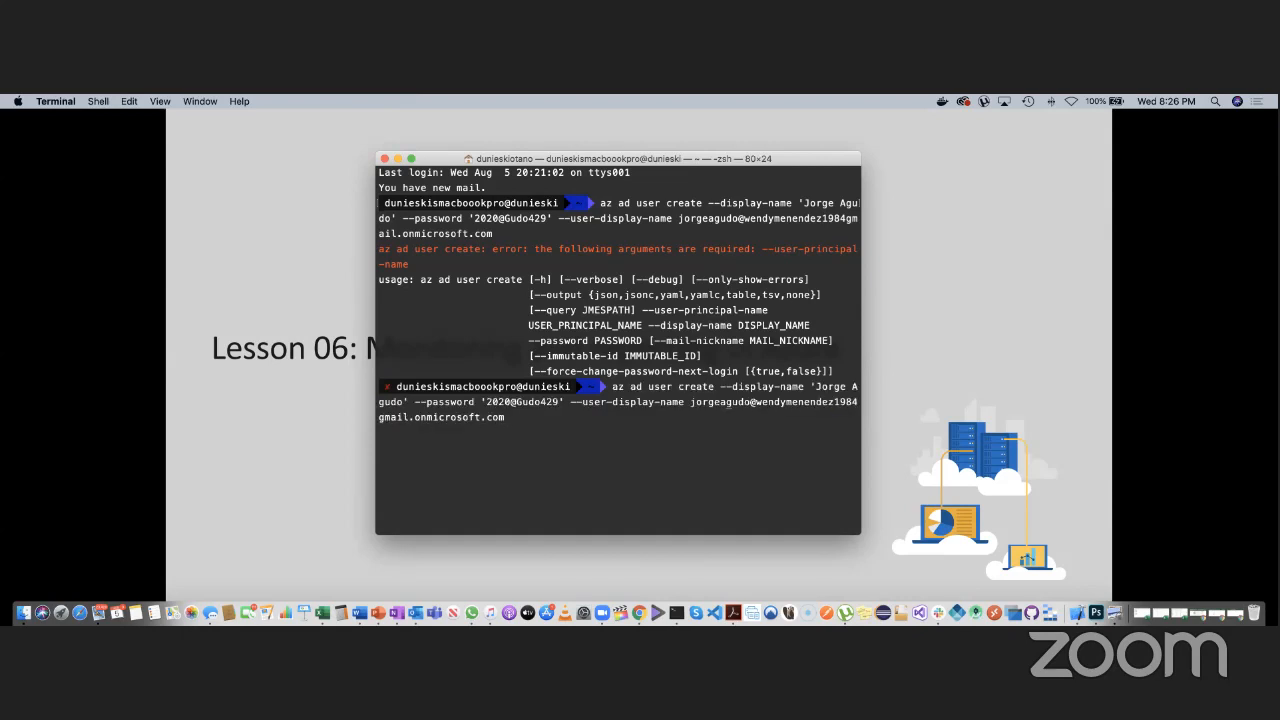
pyautogui.press('BackSpace')
pyautogui.press('BackSpace')
pyautogui.press('BackSpace')
pyautogui.press('BackSpace')
pyautogui.press('BackSpace')
pyautogui.press('BackSpace')
pyautogui.press('BackSpace')
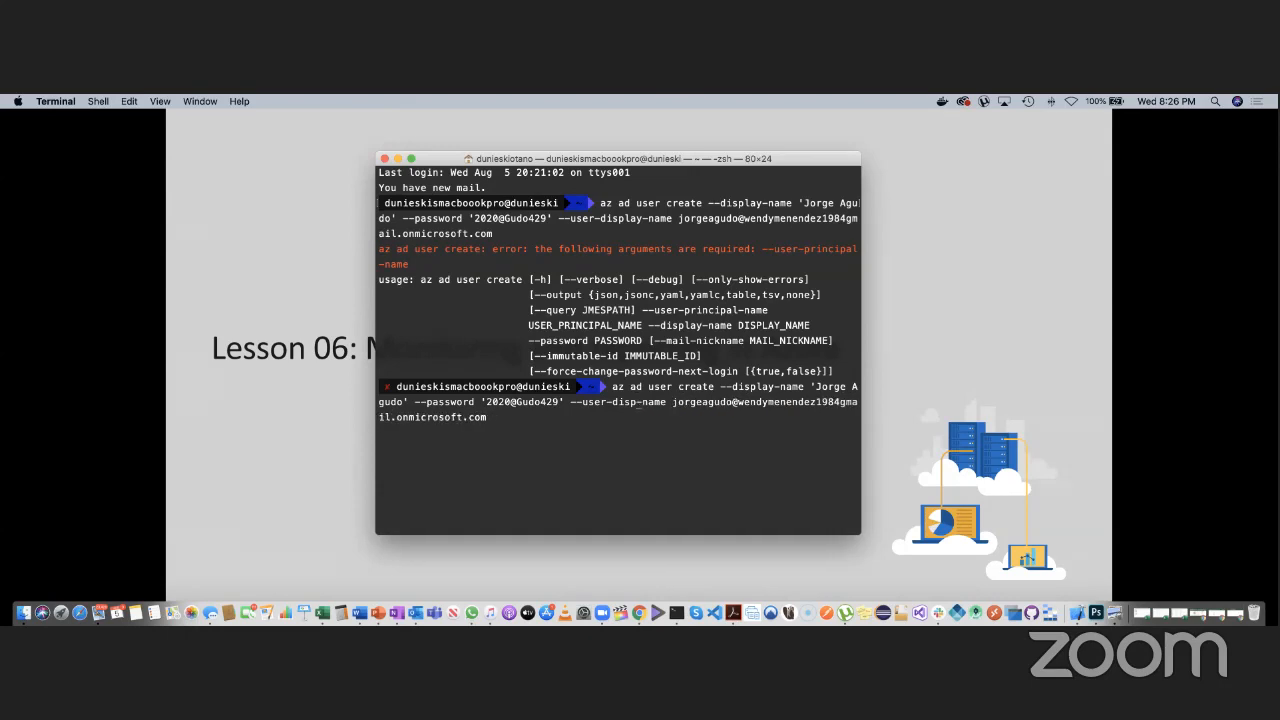
pyautogui.write('princi')
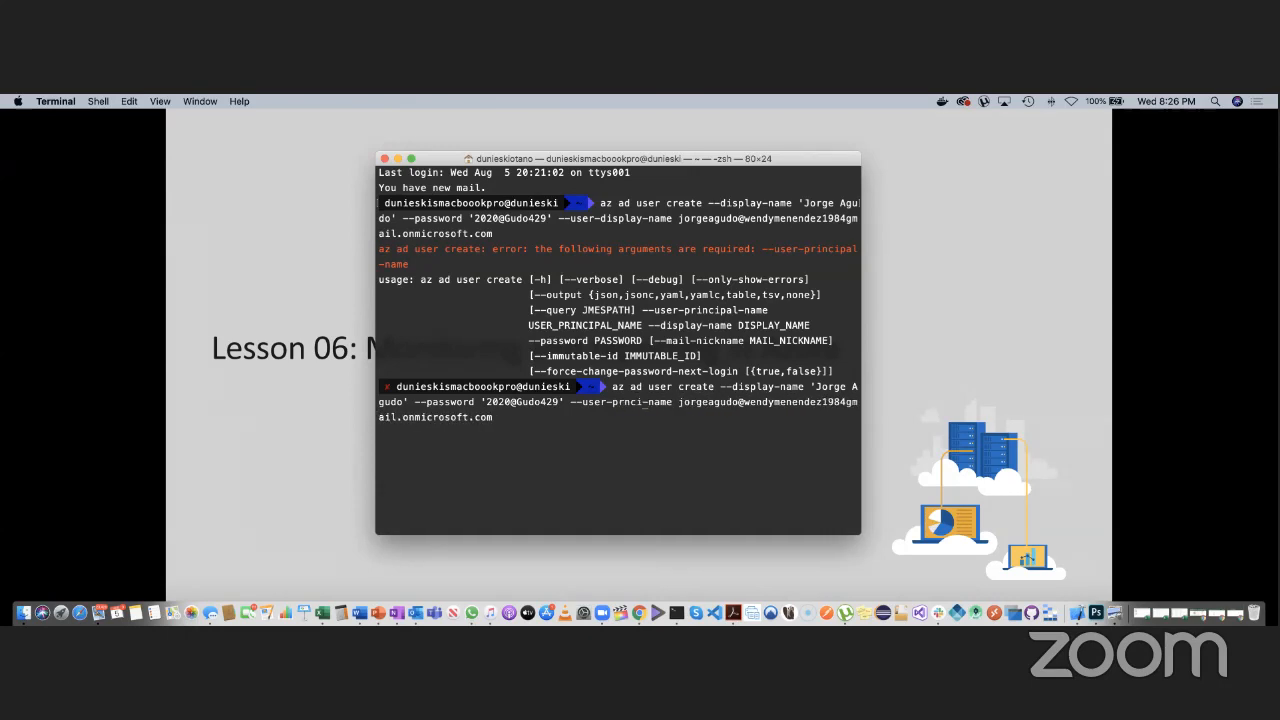
pyautogui.write('pal')
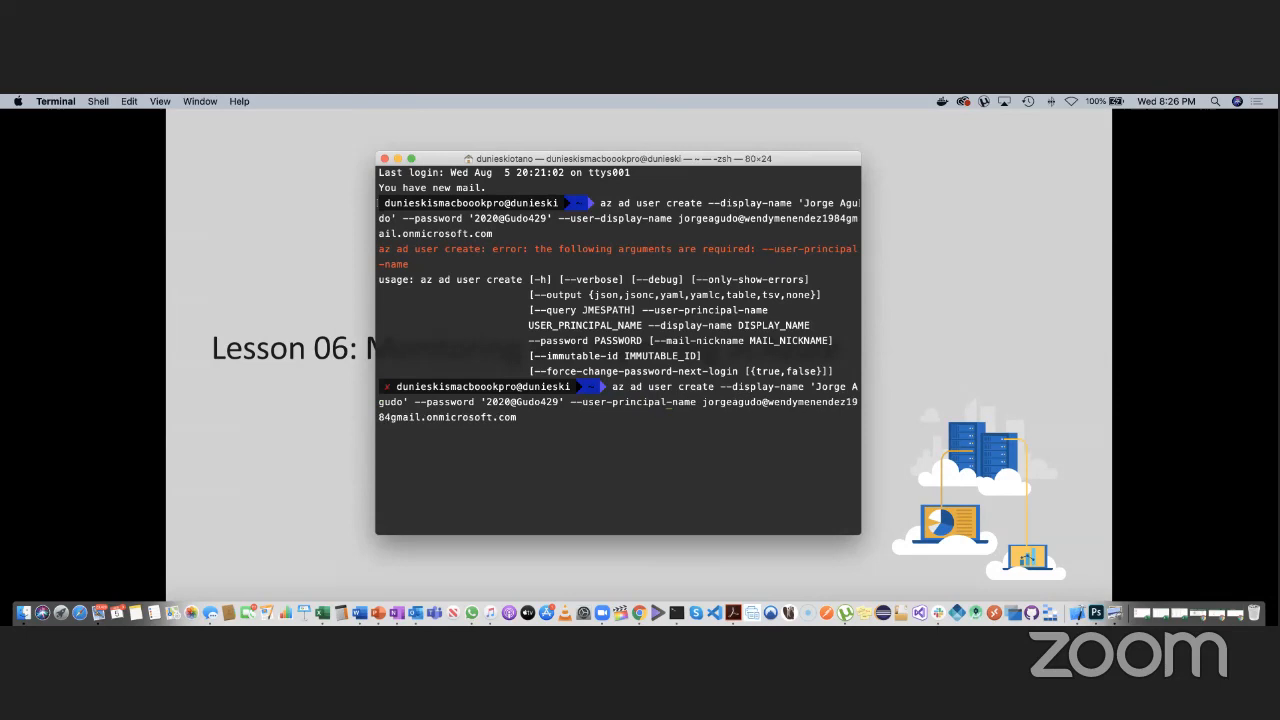
pyautogui.press('Return')
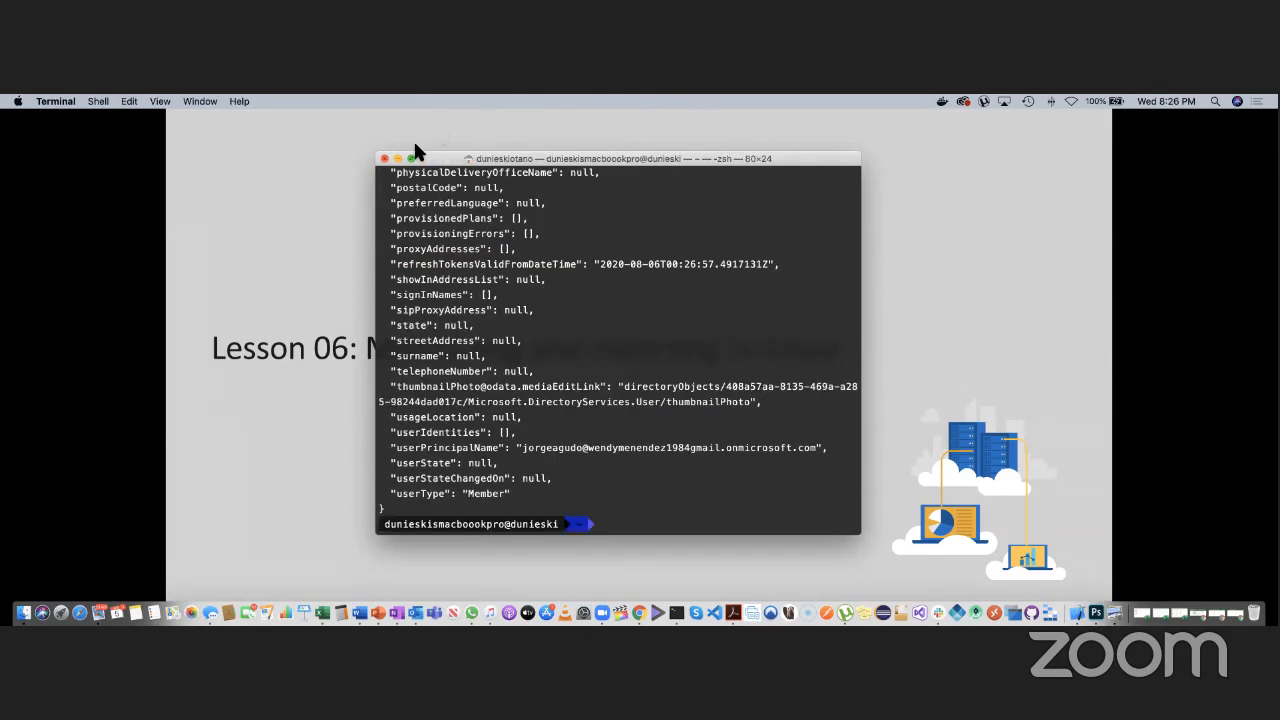
pyautogui.click(384, 158)
# Refresh All users until the new user is listed, then go to Resource groups.
pyautogui.hotkey('ctrl', 'Right')
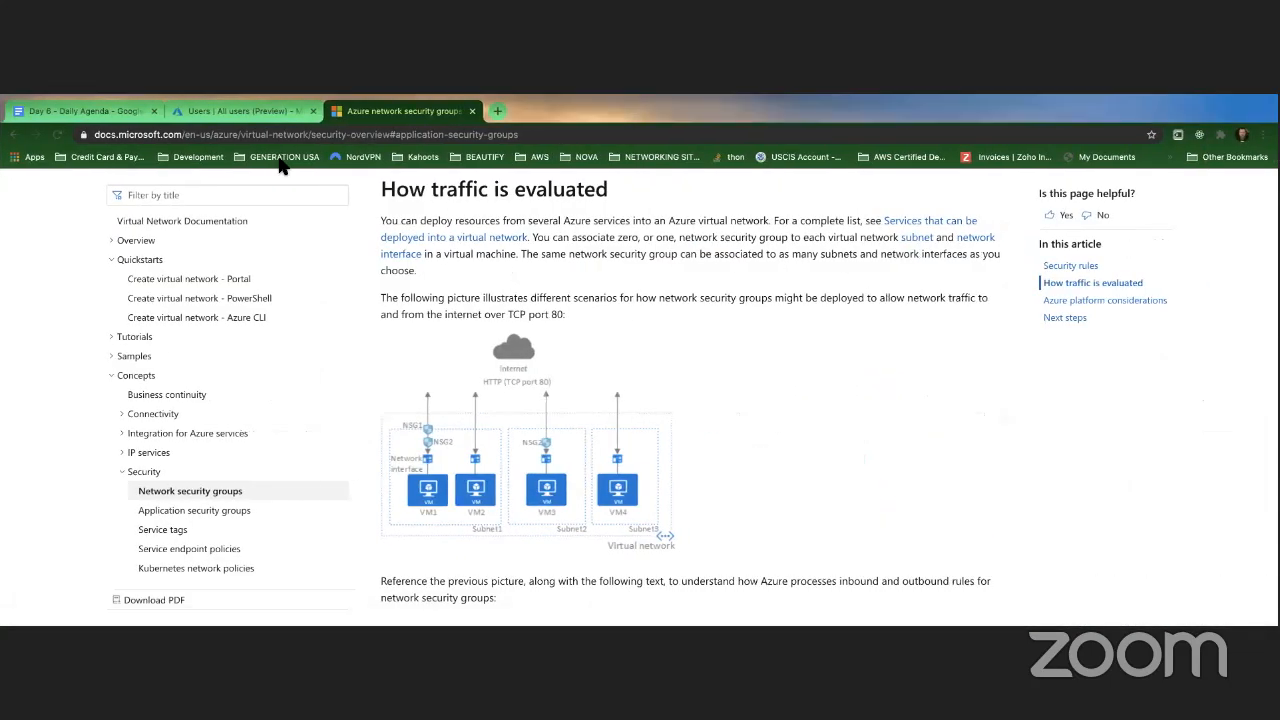
pyautogui.click(203, 118)
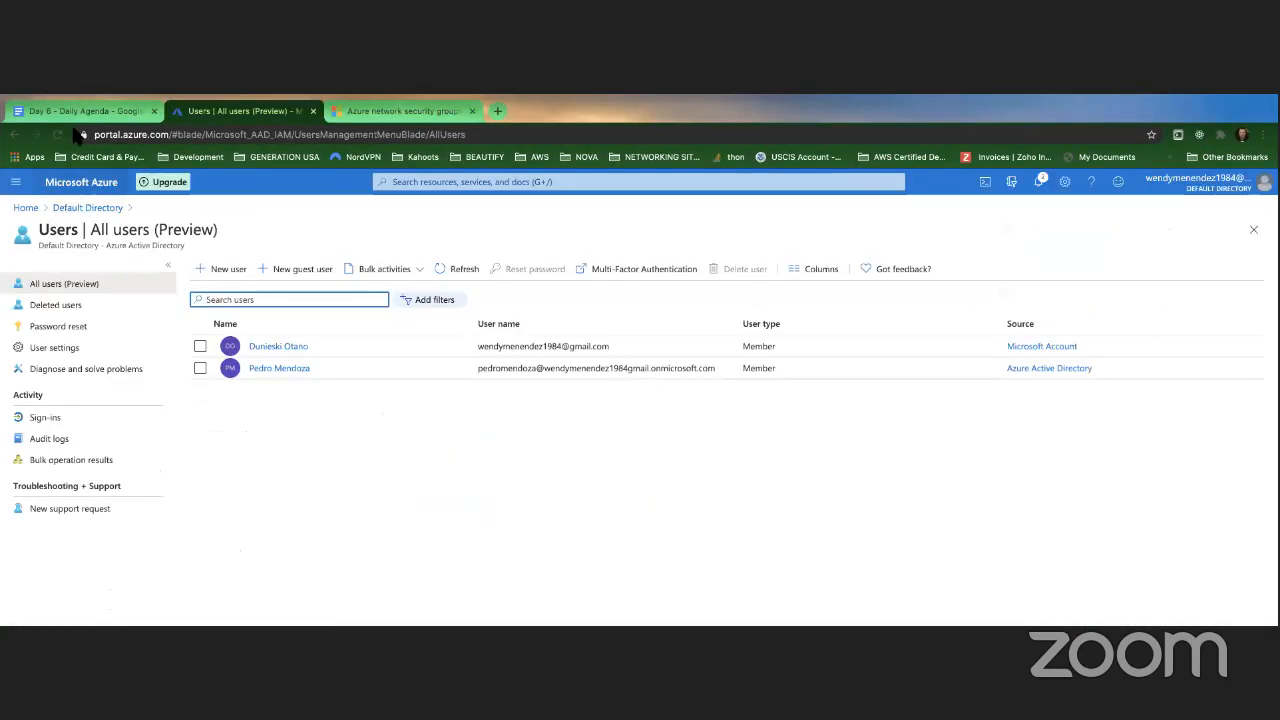
pyautogui.click(462, 270)
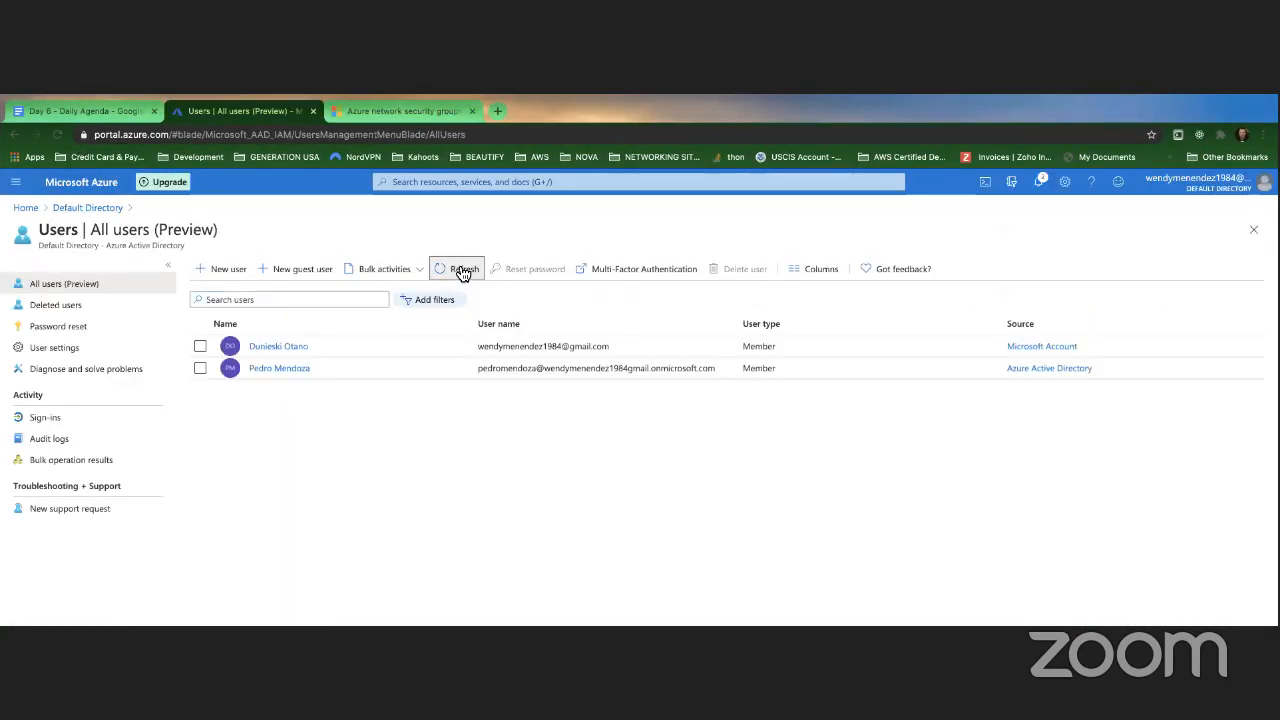
pyautogui.click(462, 270)
pyautogui.click(462, 270)
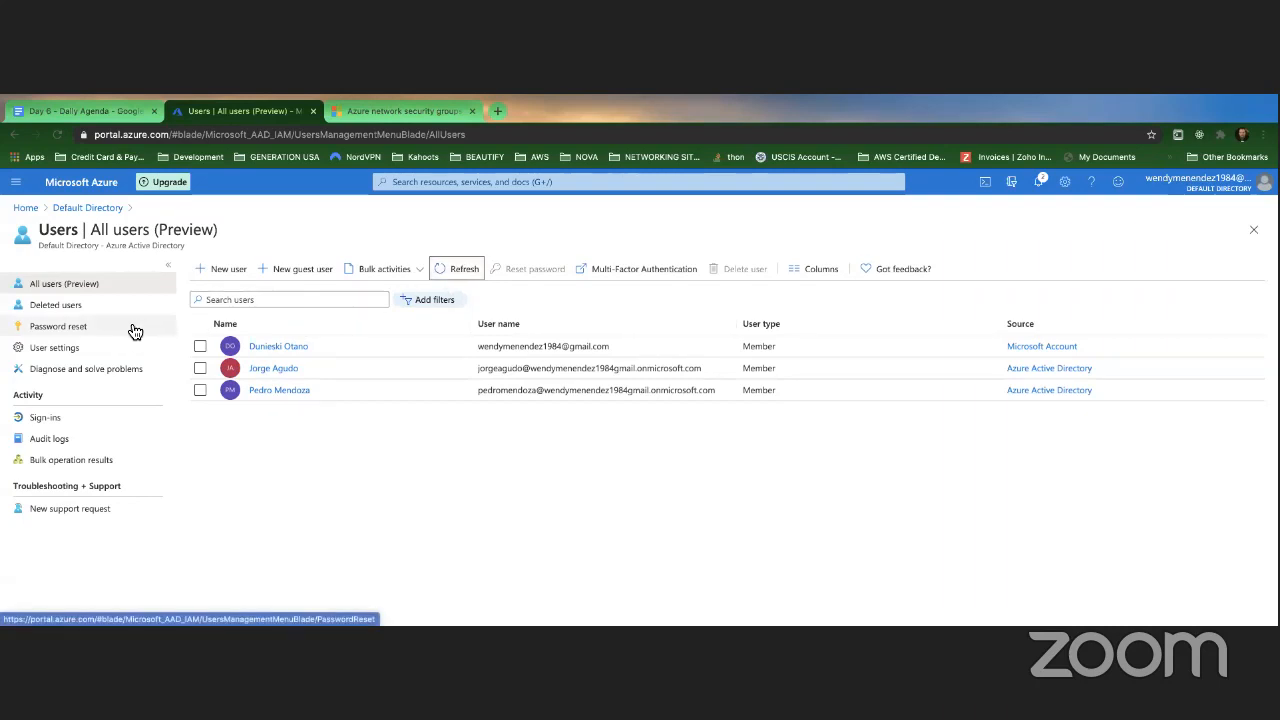
pyautogui.click(16, 182)
pyautogui.click(62, 334)
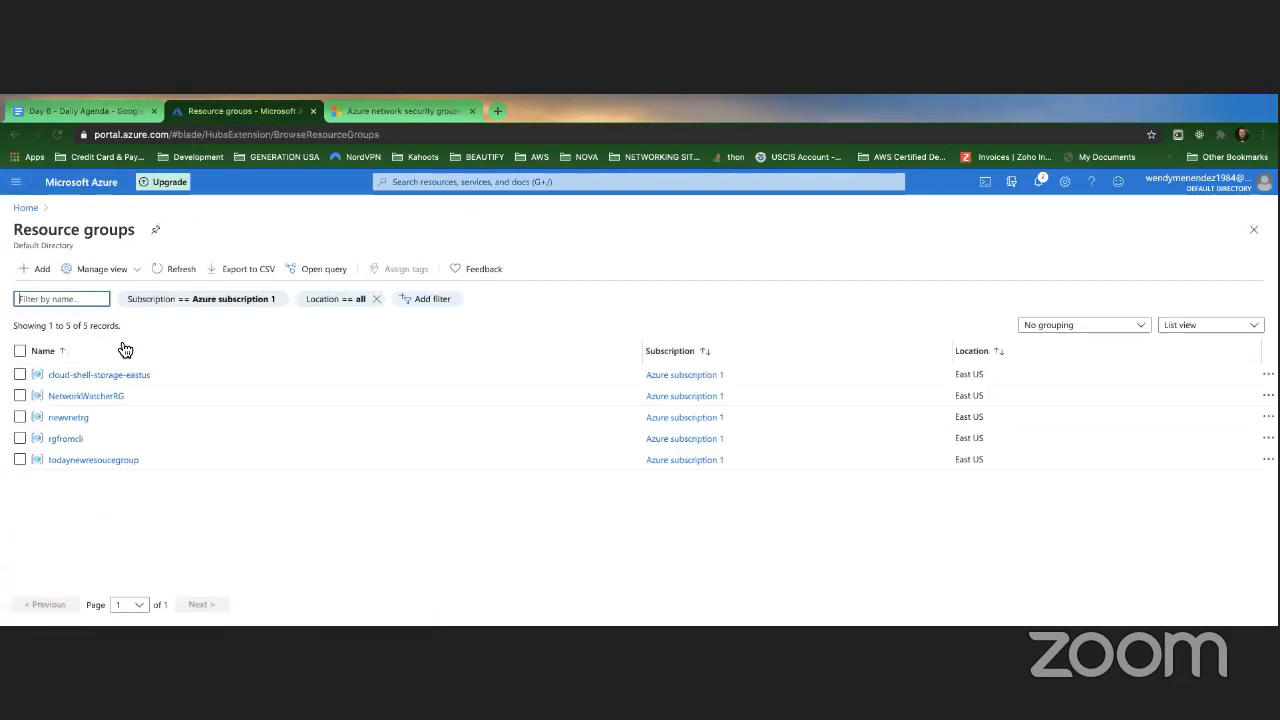
# Open todaynewresoucegroup to see its 11 resources, briefly checking the lesson slide.
pyautogui.click(117, 462)
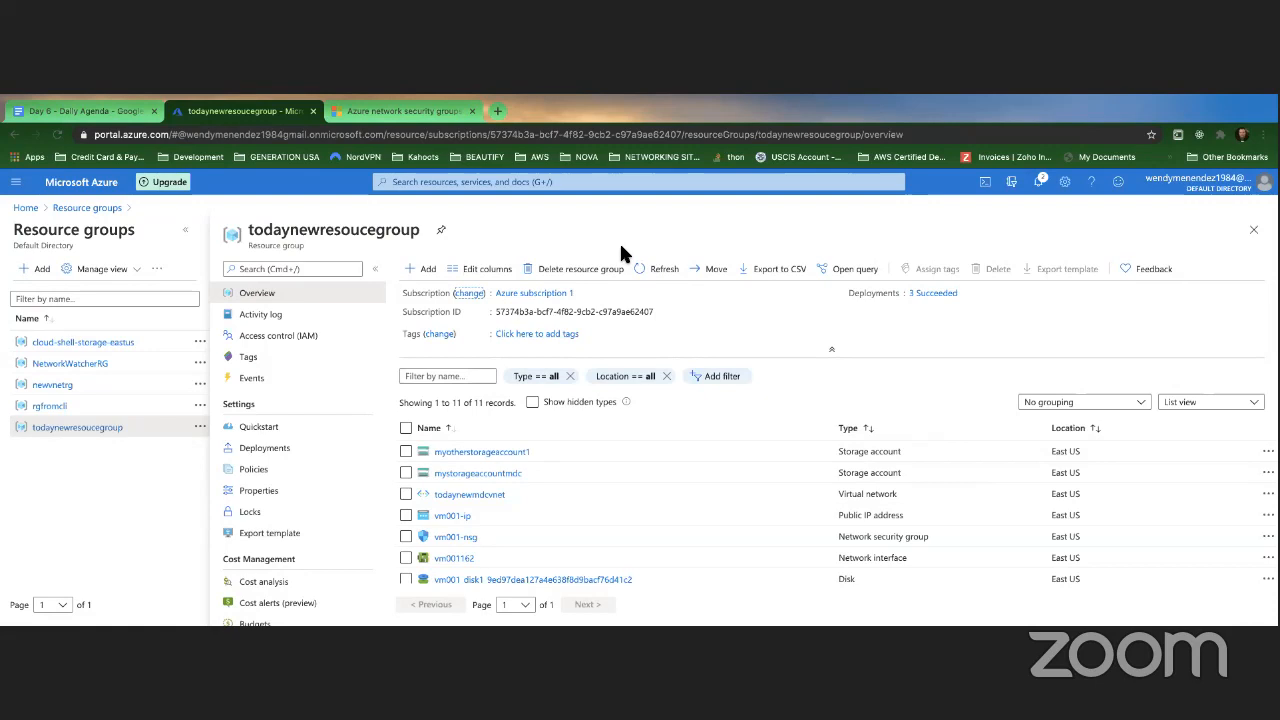
pyautogui.press('super+Tab')
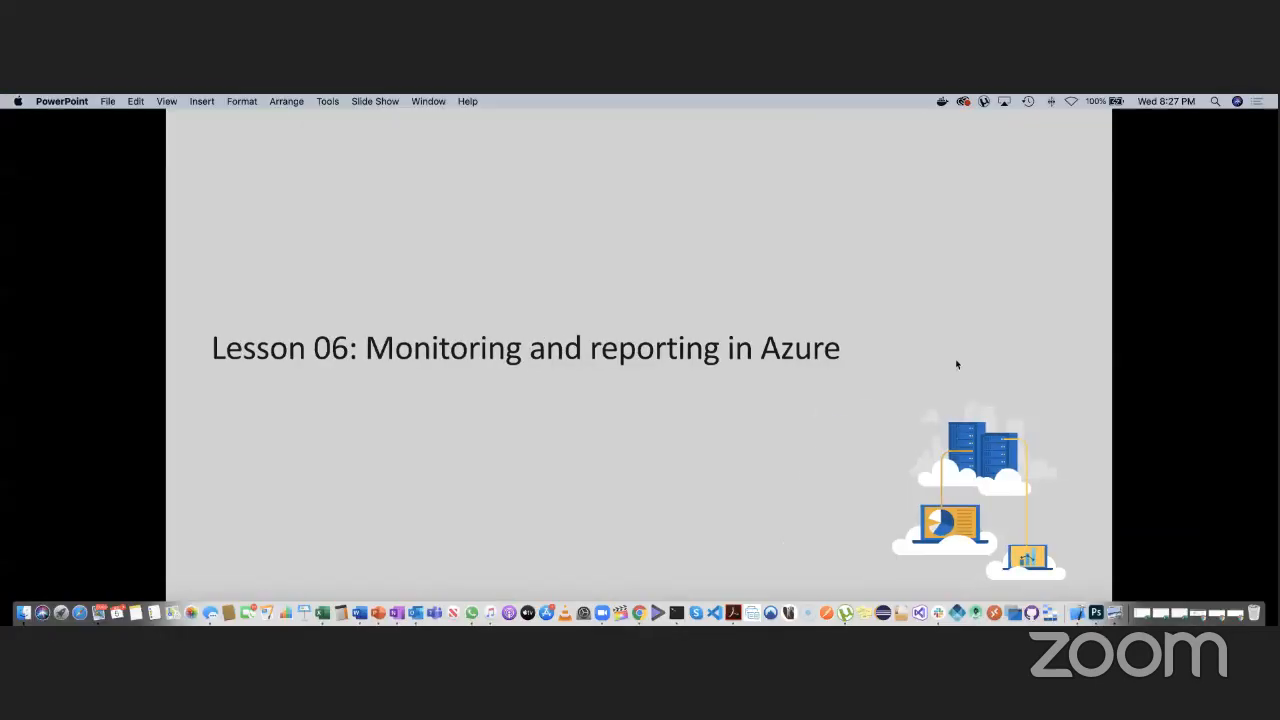
pyautogui.press('super+Tab')
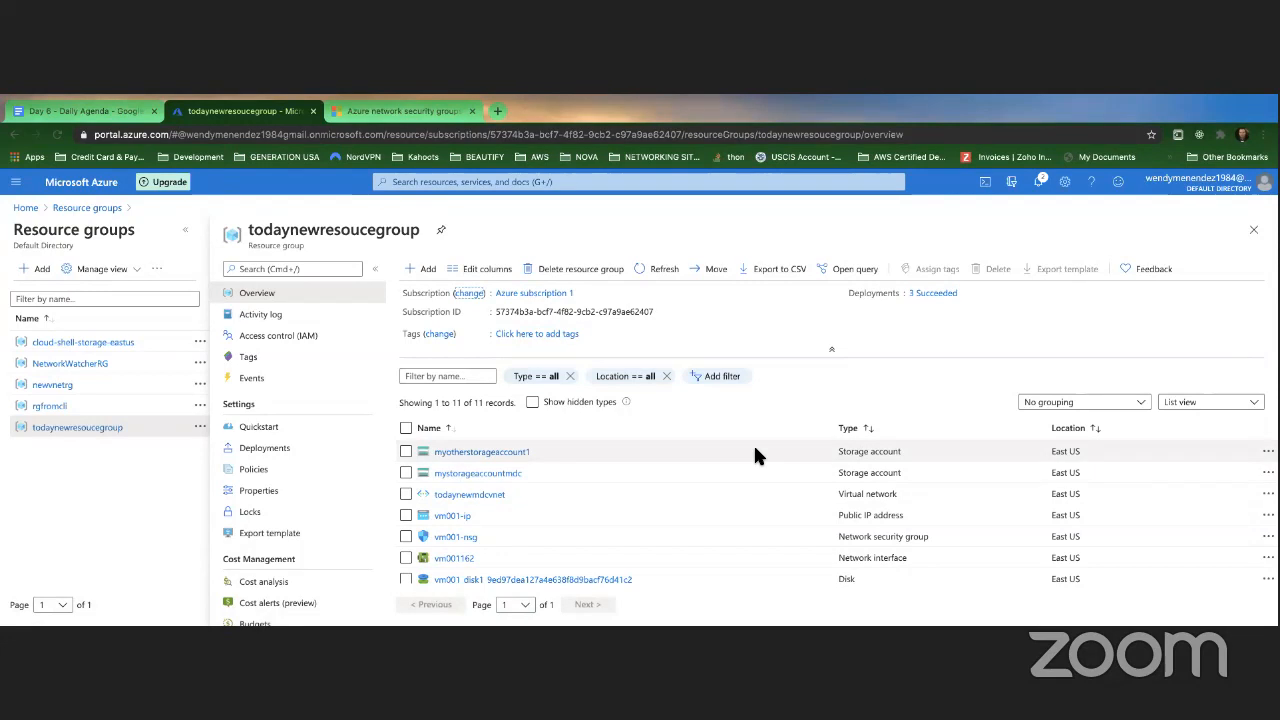
# Go from Activity log to Access control (IAM), review Role assignments and Roles, and open + Add.
pyautogui.click(261, 317)
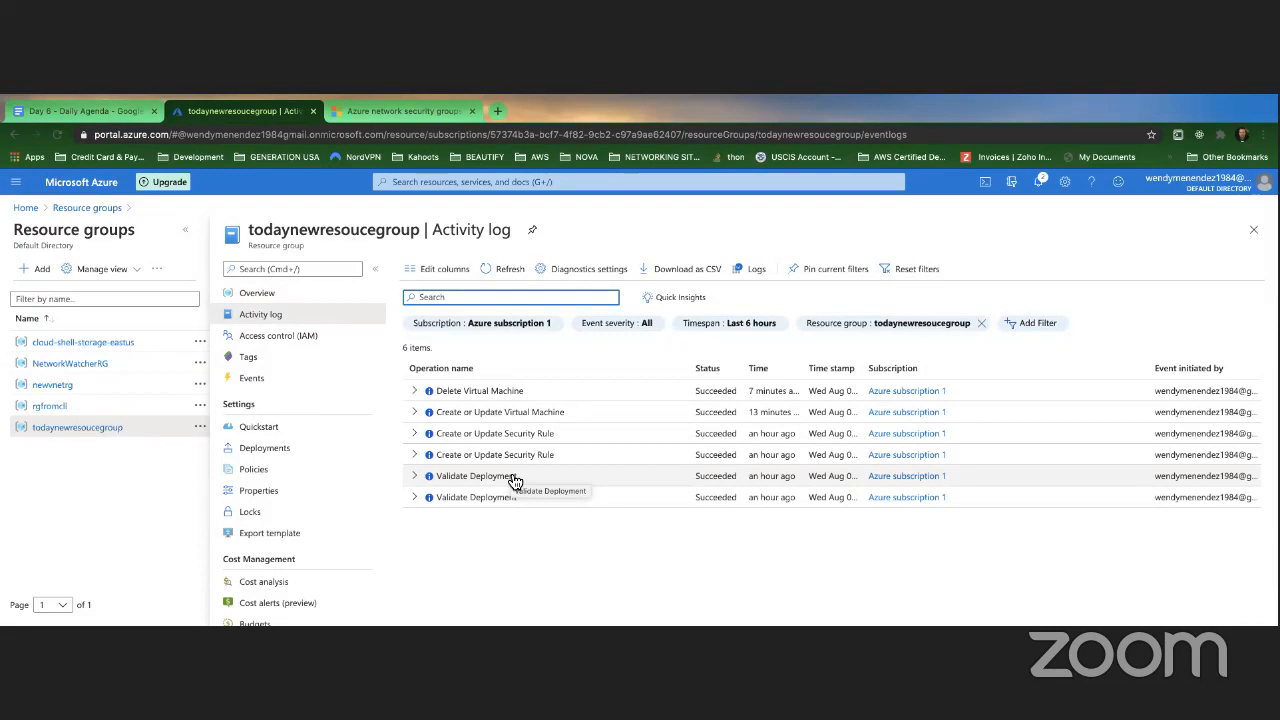
pyautogui.click(245, 337)
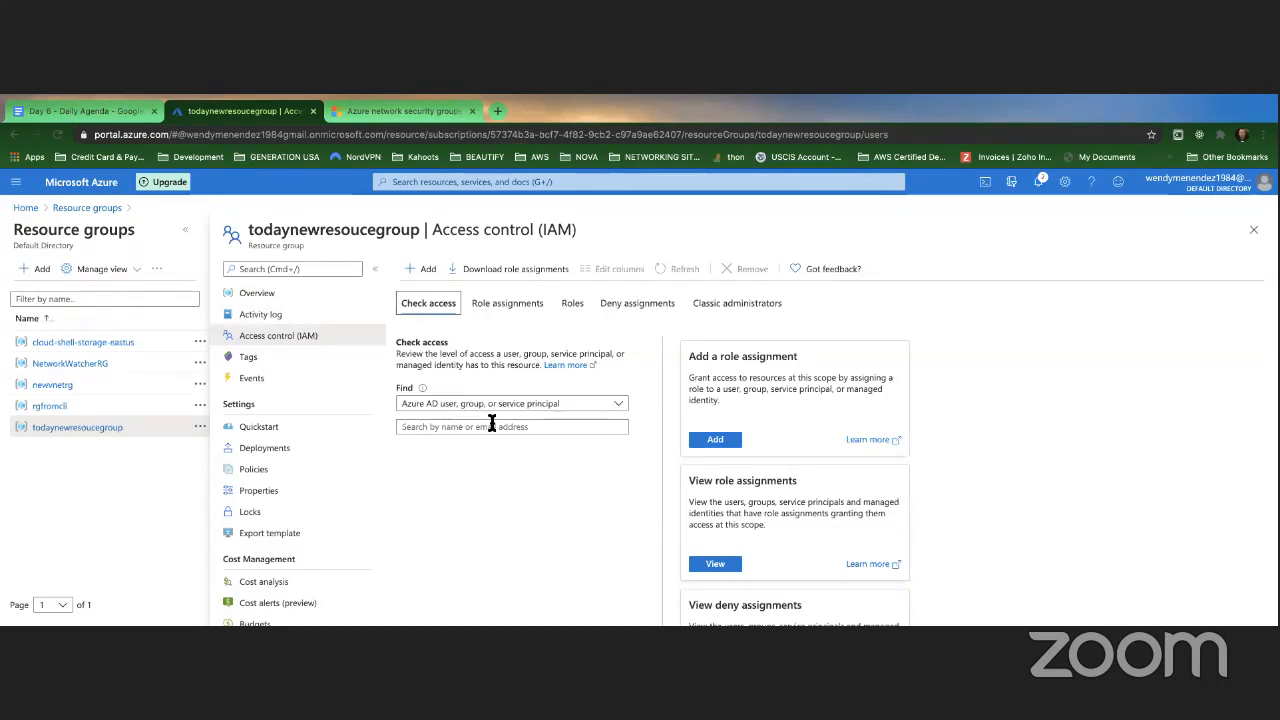
pyautogui.click(493, 311)
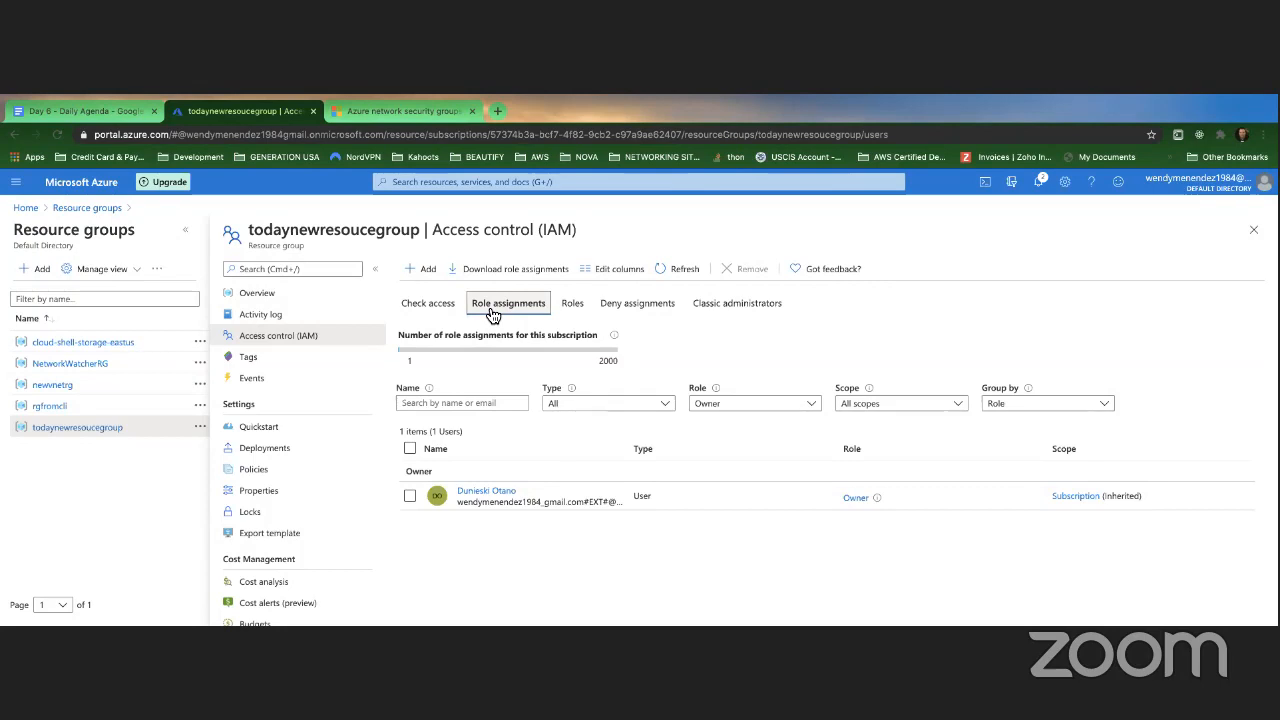
pyautogui.click(579, 314)
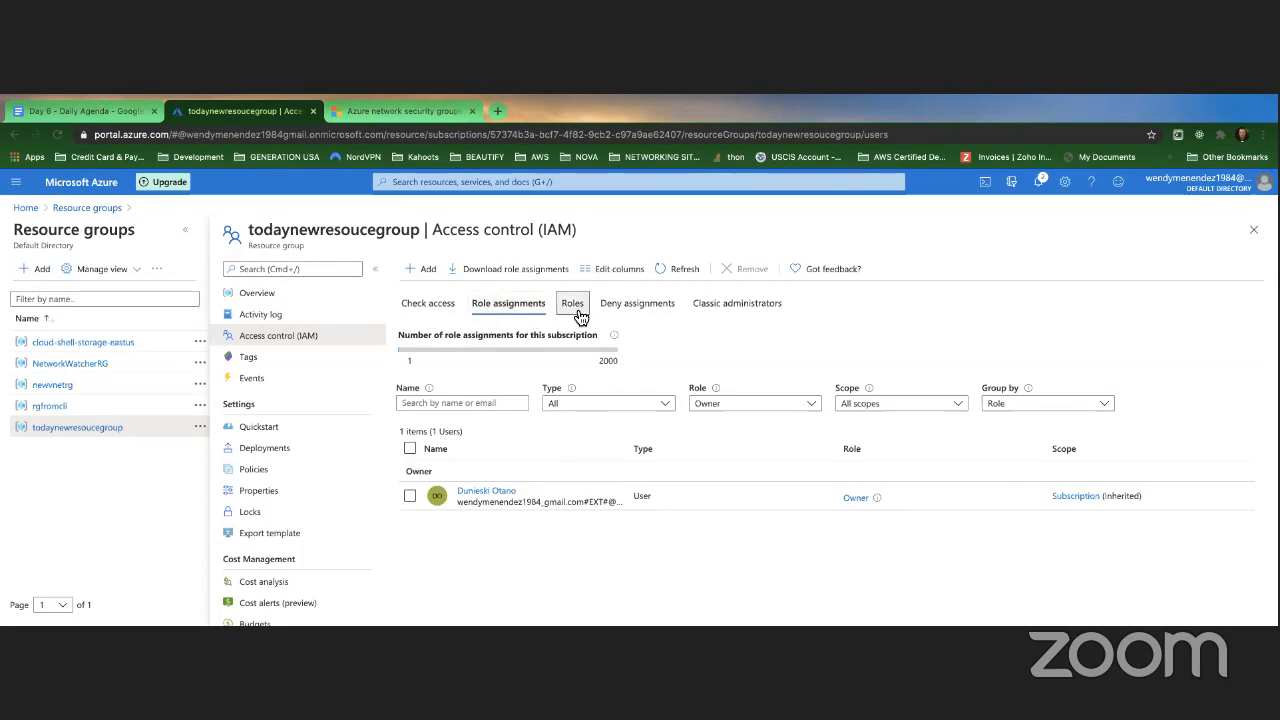
pyautogui.click(429, 273)
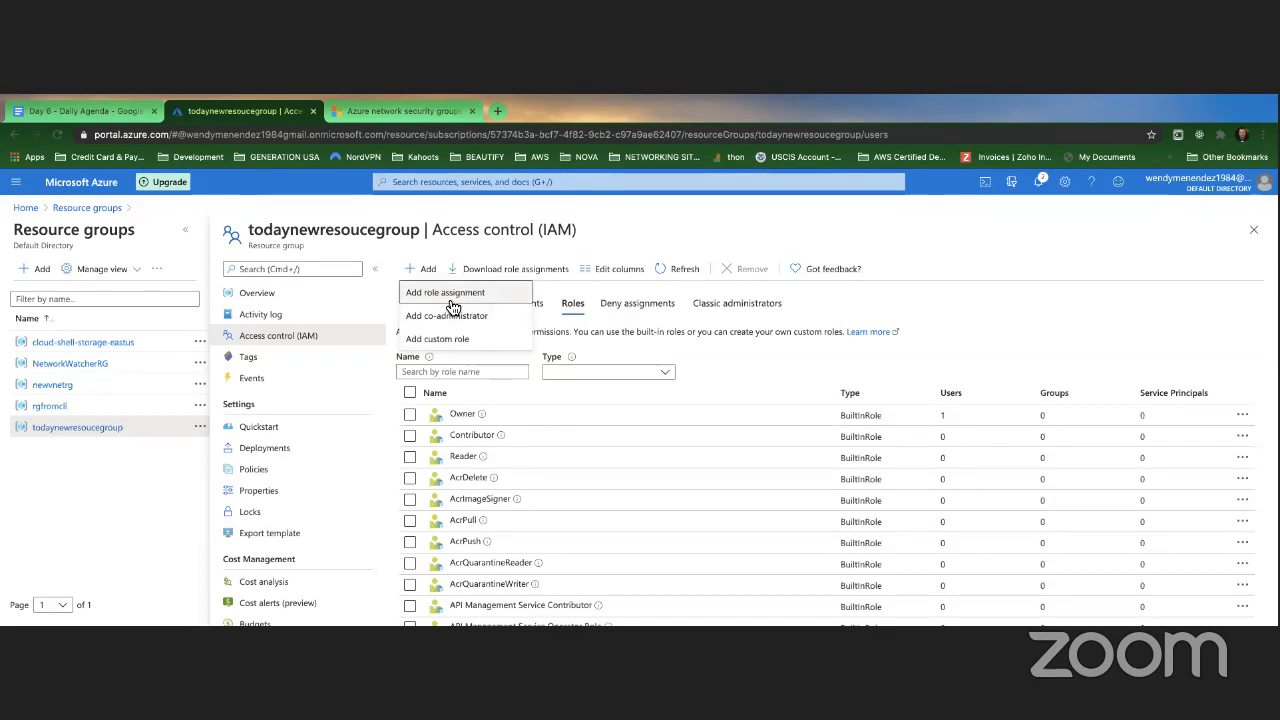
# Assign the Owner role on todaynewresoucegroup to the new user and verify it in Role assignments.
pyautogui.click(445, 294)
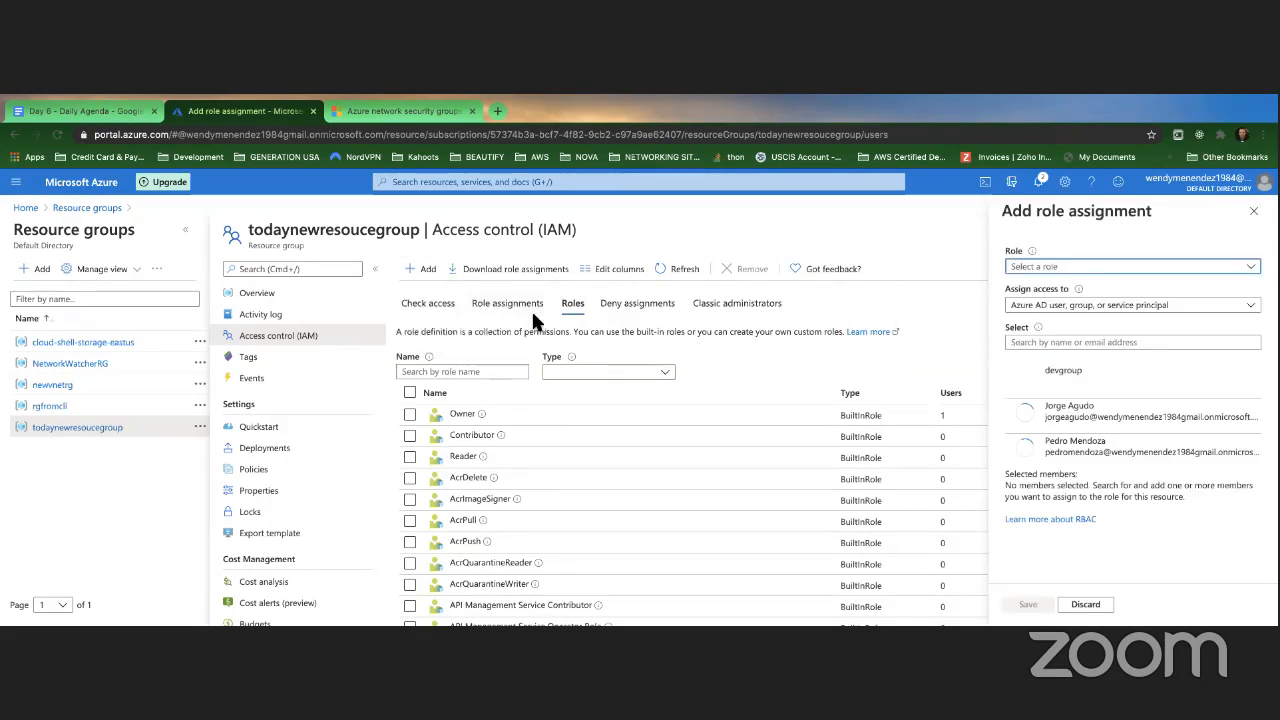
pyautogui.click(1080, 270)
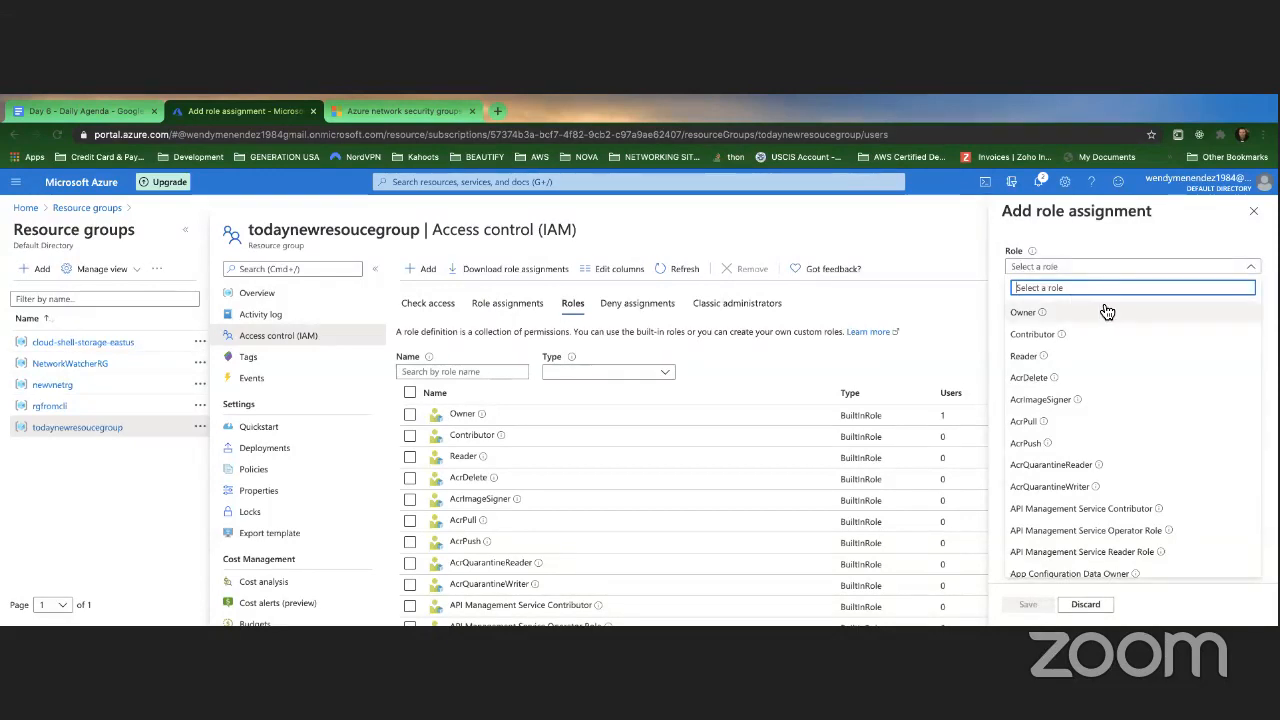
pyautogui.click(1099, 313)
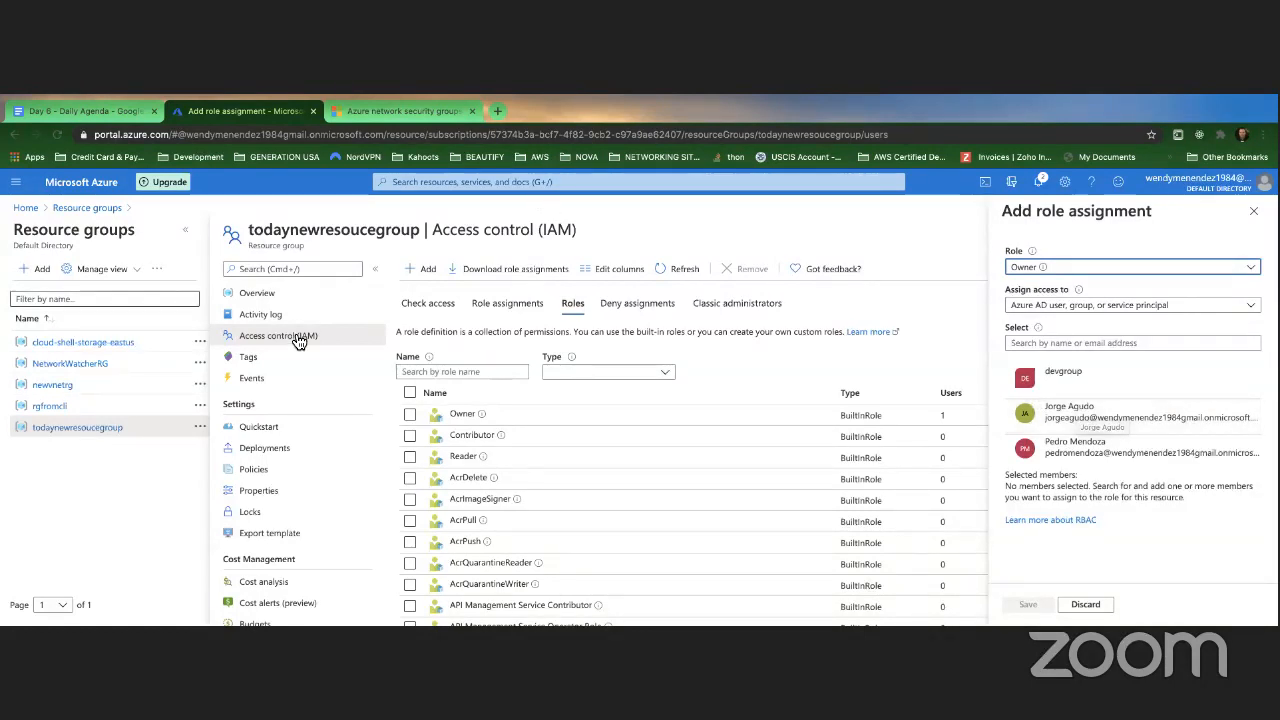
pyautogui.click(1068, 409)
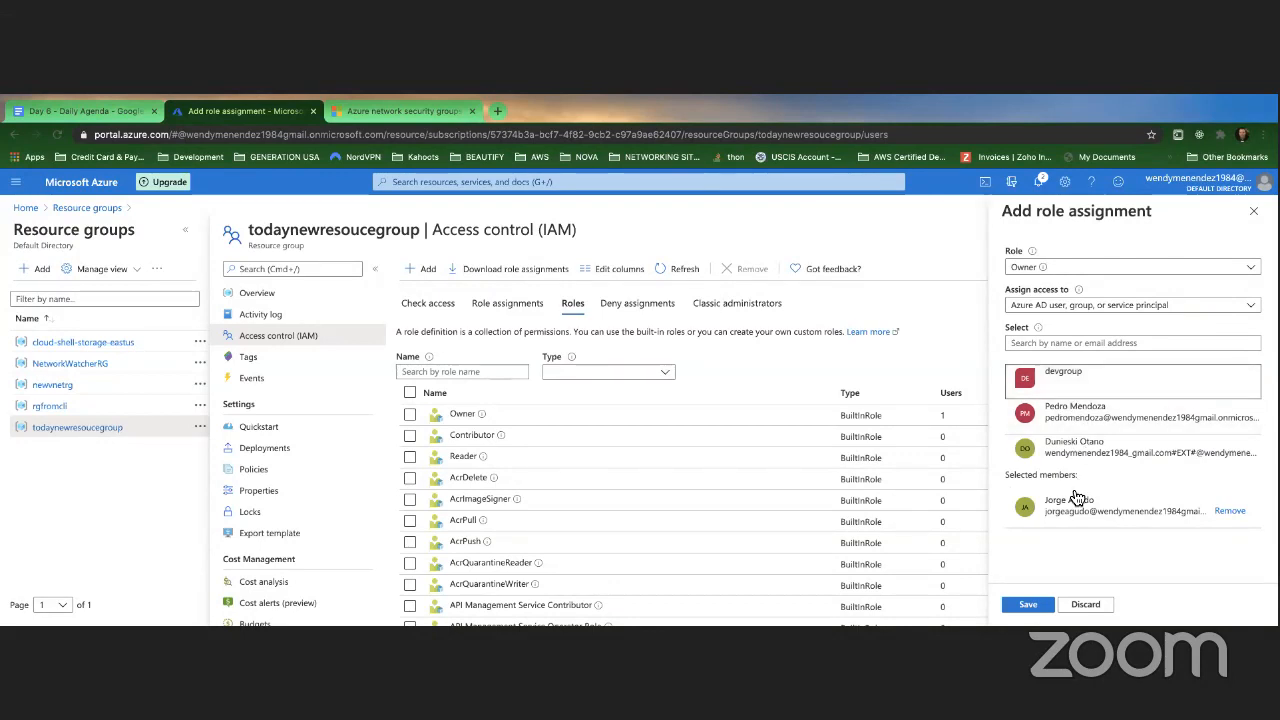
pyautogui.click(1040, 612)
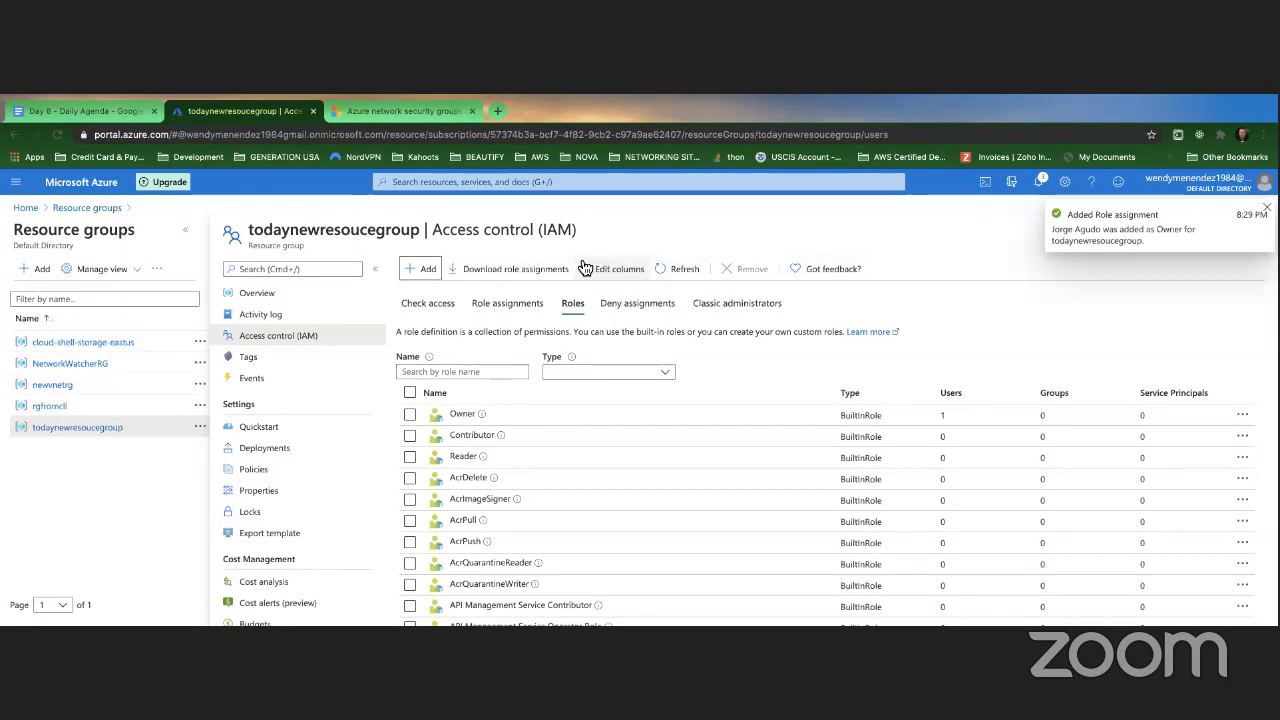
pyautogui.click(487, 306)
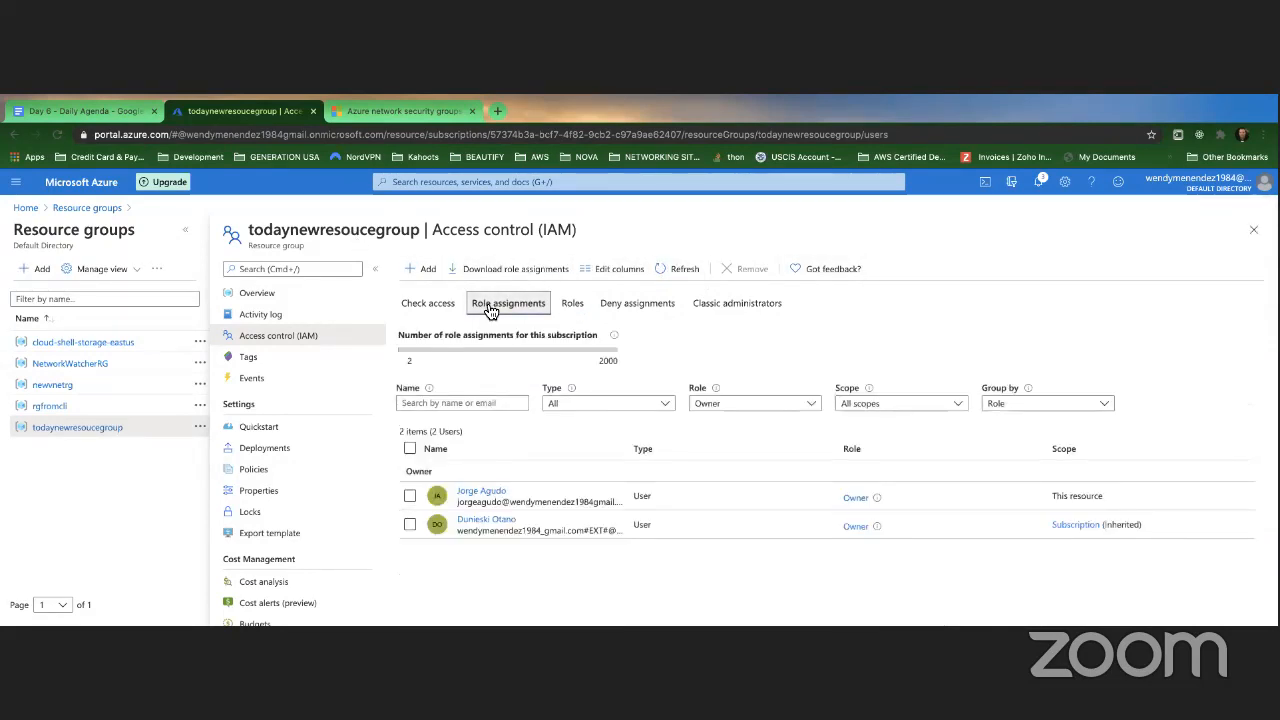
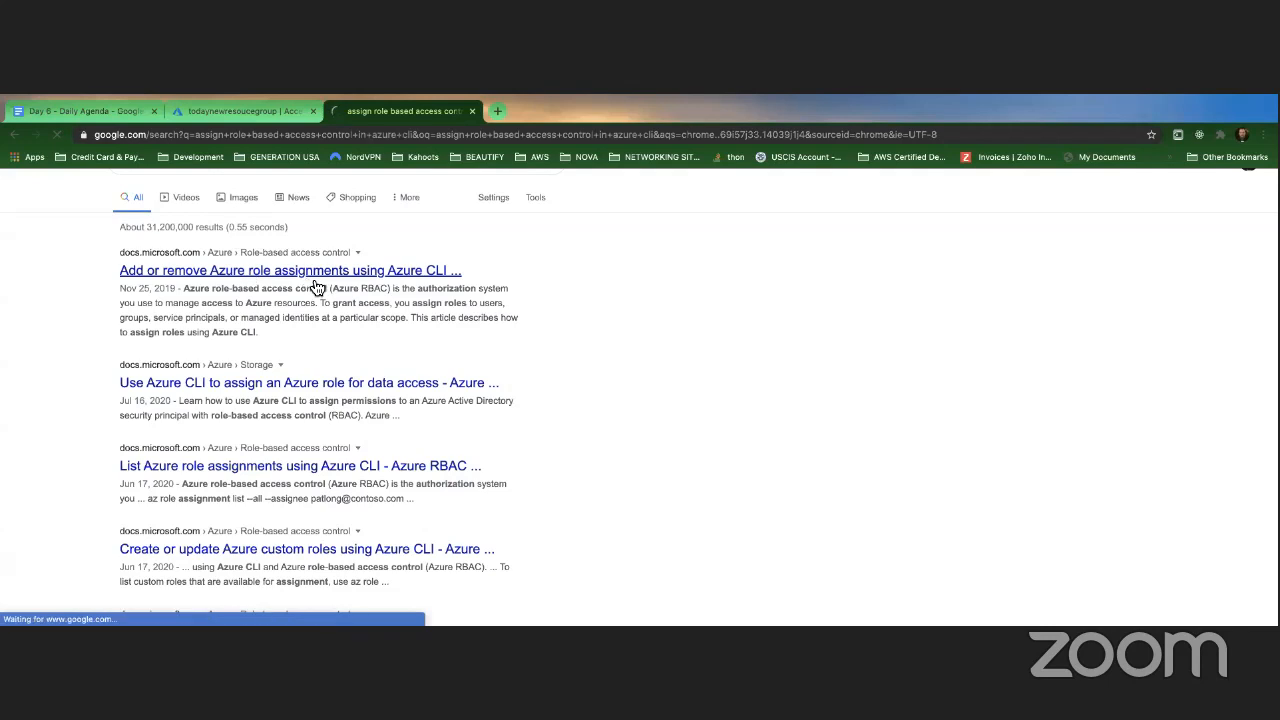
# Find the 'User at a resource group scope' example in the Docs and copy its az role assignment create command.
pyautogui.scroll(-3, 491, 318)
pyautogui.scroll(-3, 491, 322)
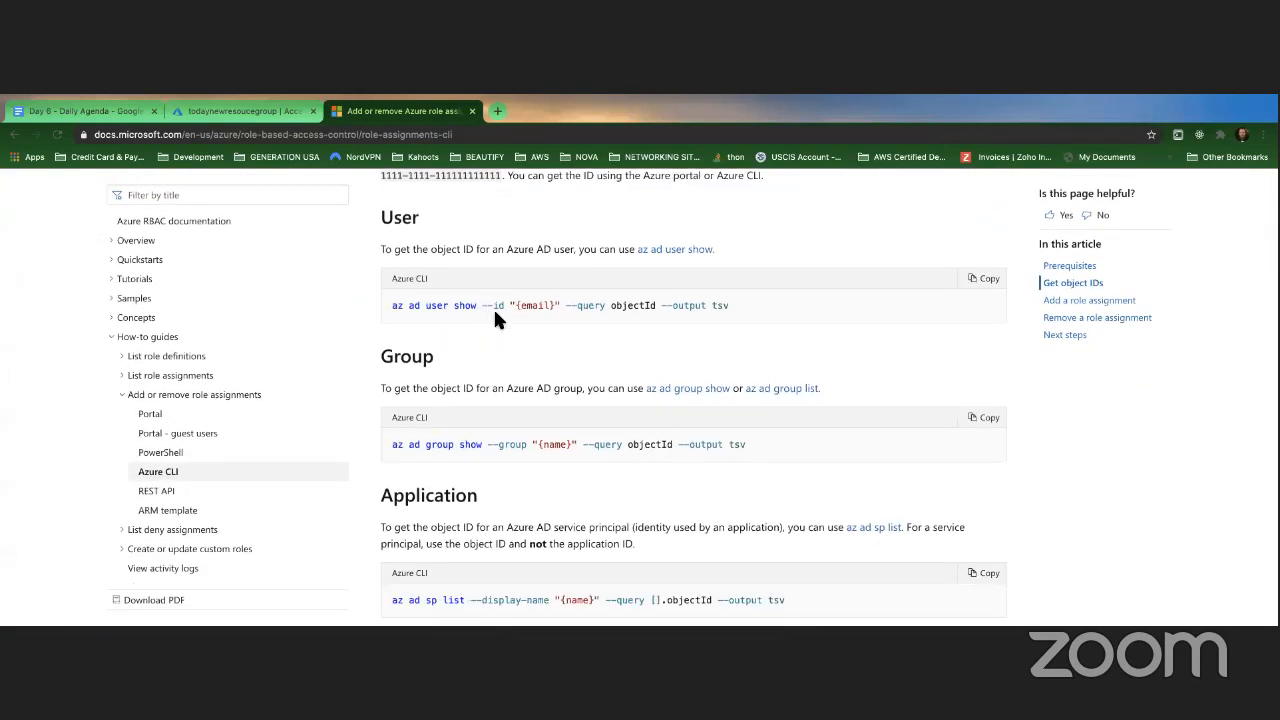
pyautogui.scroll(-1, 507, 310)
pyautogui.scroll(2, 508, 312)
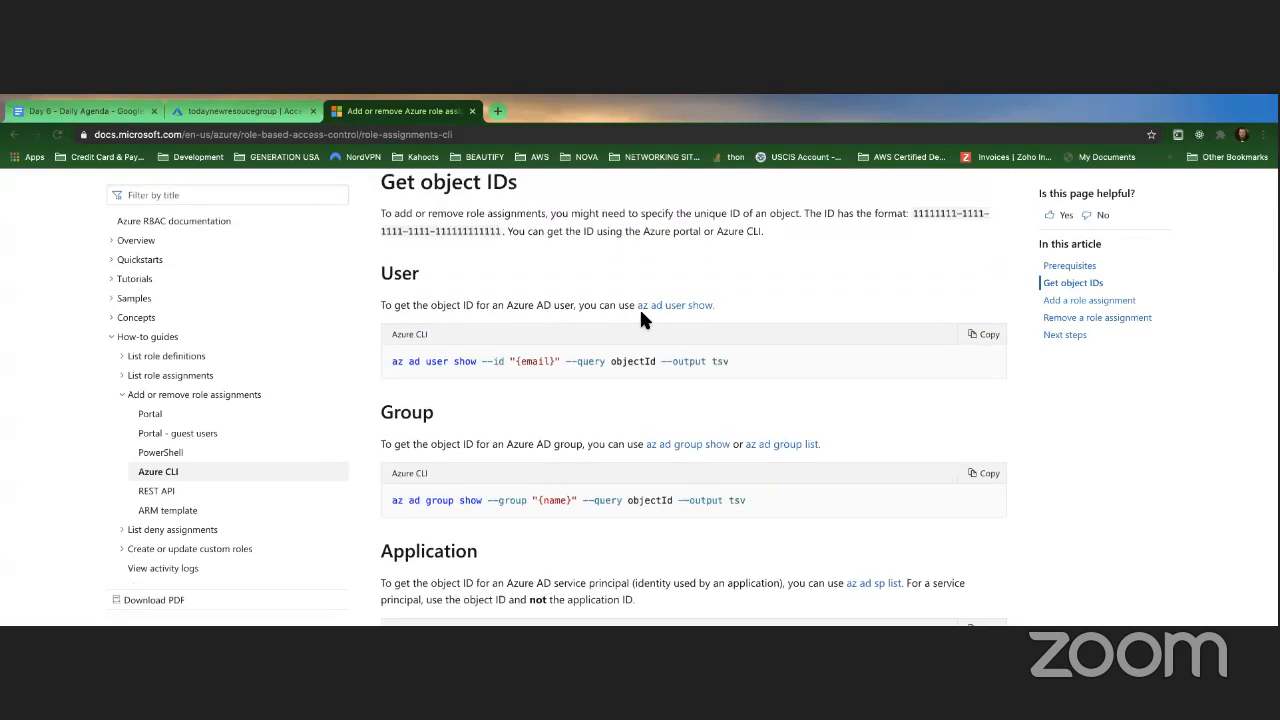
pyautogui.scroll(-1, 665, 360)
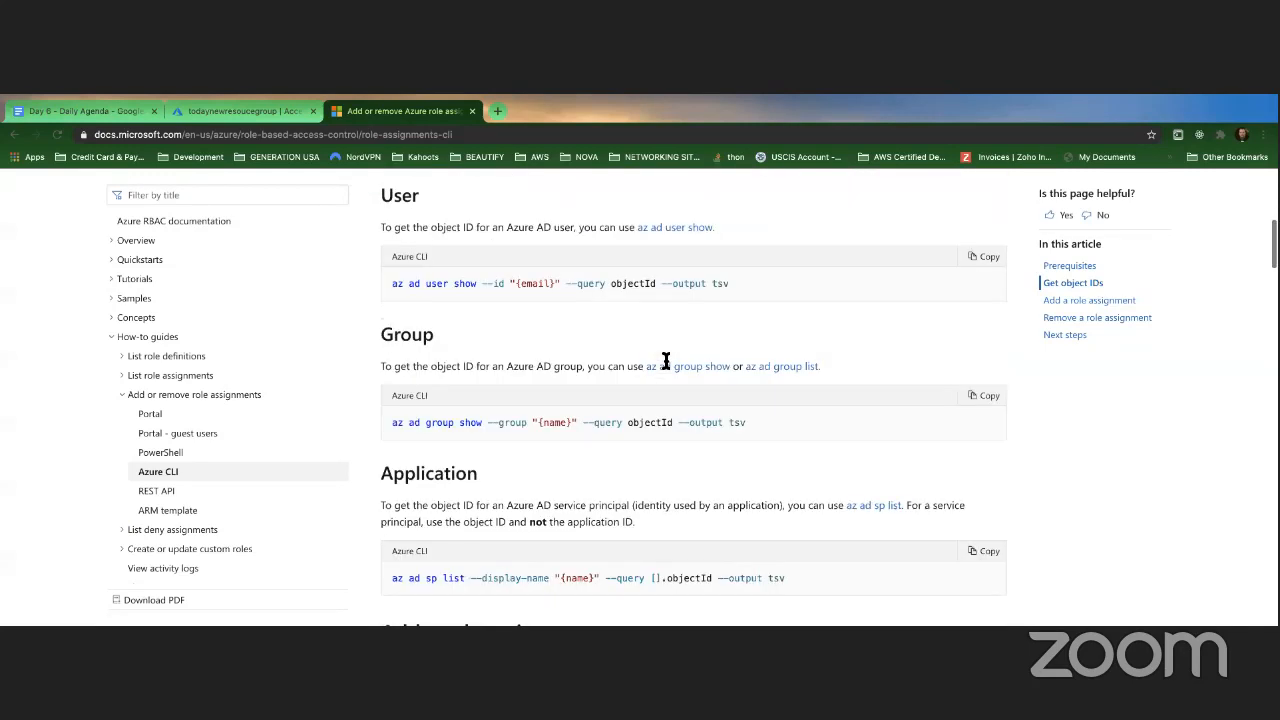
pyautogui.scroll(-5, 665, 360)
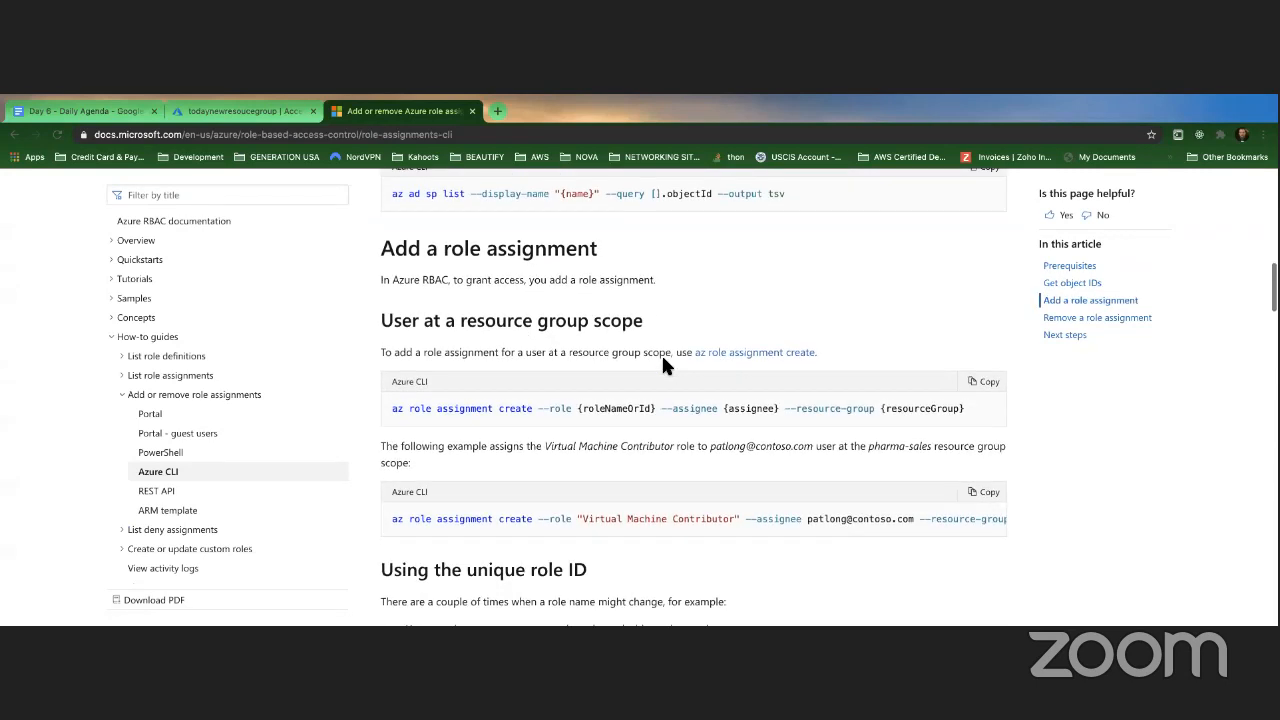
pyautogui.scroll(-1, 662, 362)
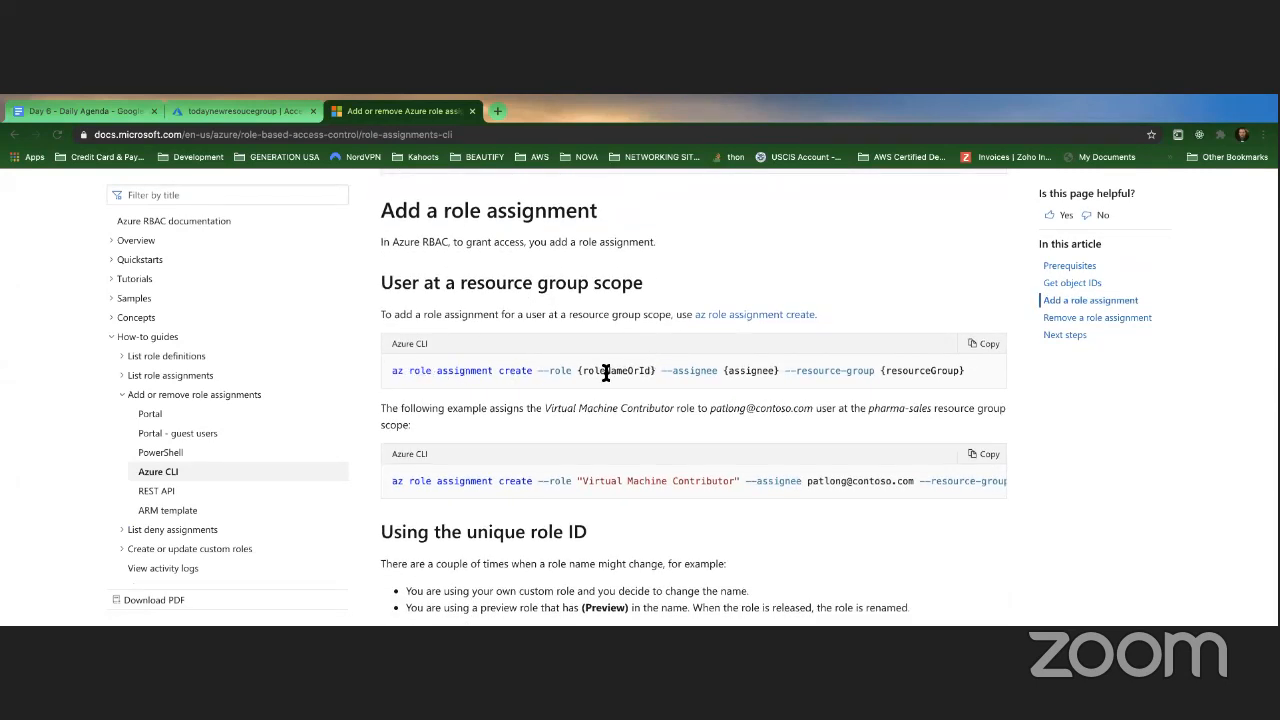
pyautogui.moveTo(962, 370); pyautogui.dragTo(392, 374)
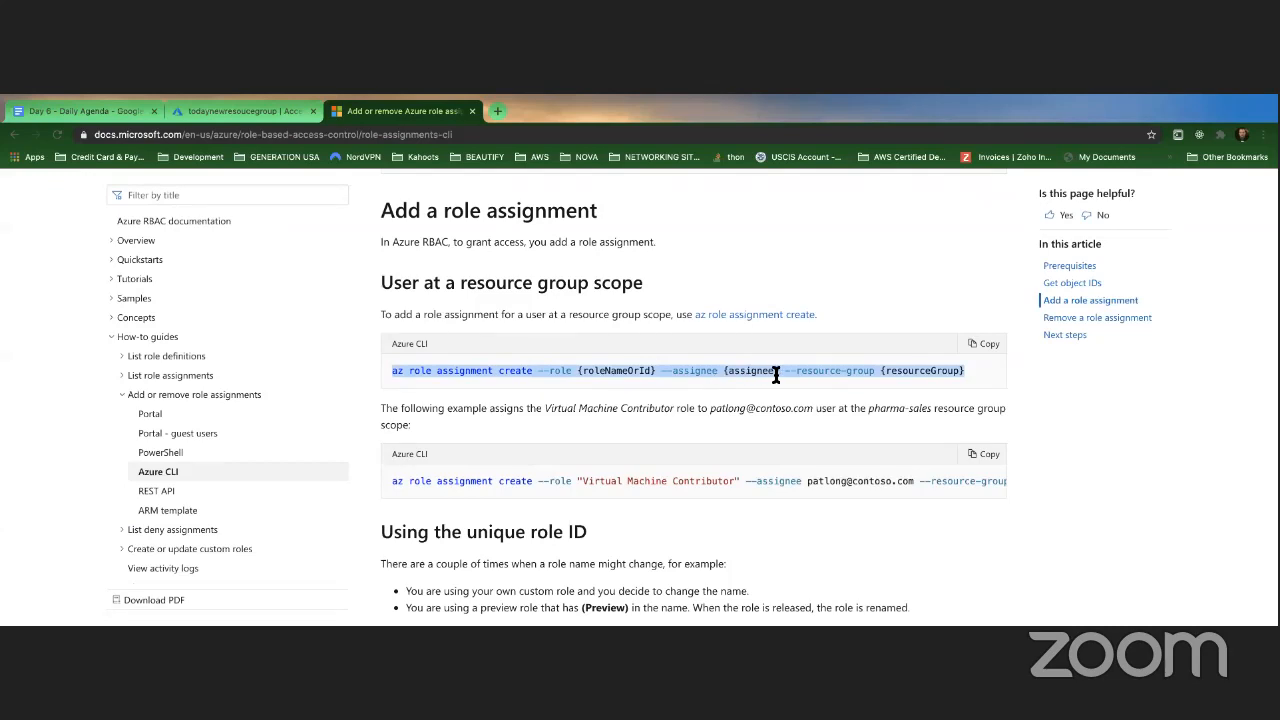
pyautogui.click(827, 376)
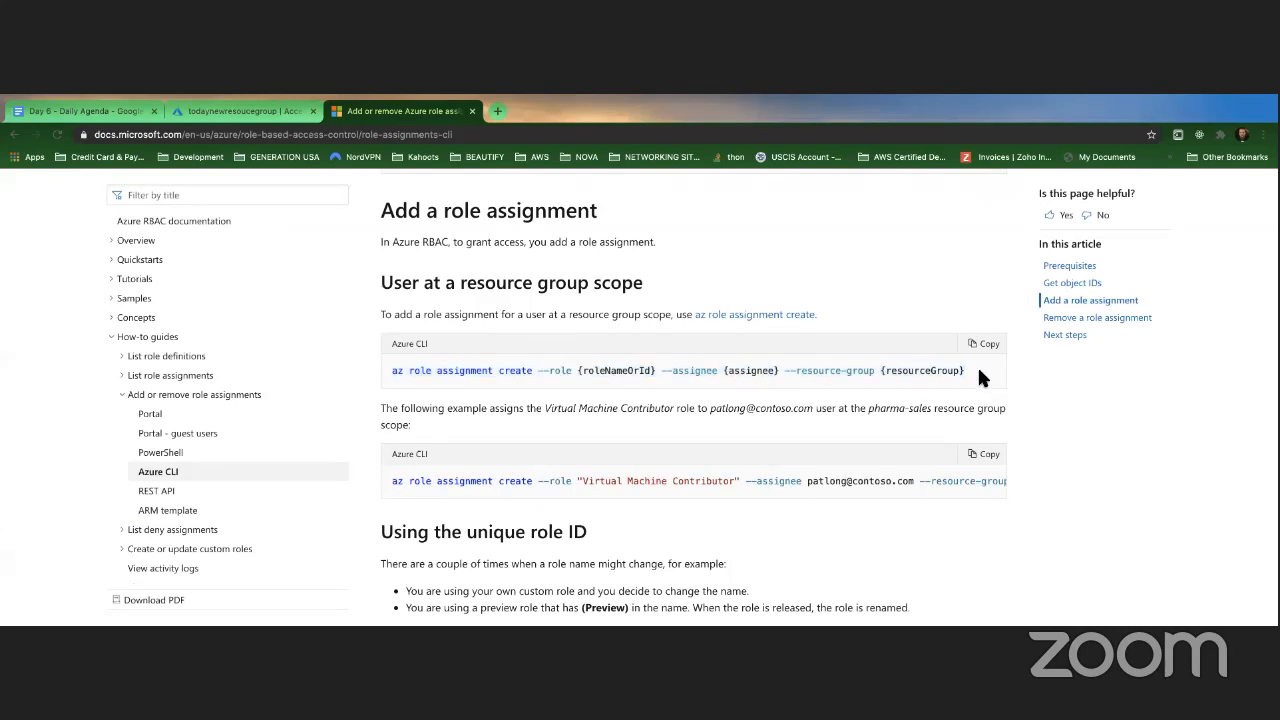
pyautogui.moveTo(979, 376); pyautogui.dragTo(367, 370)
pyautogui.press('super+c')
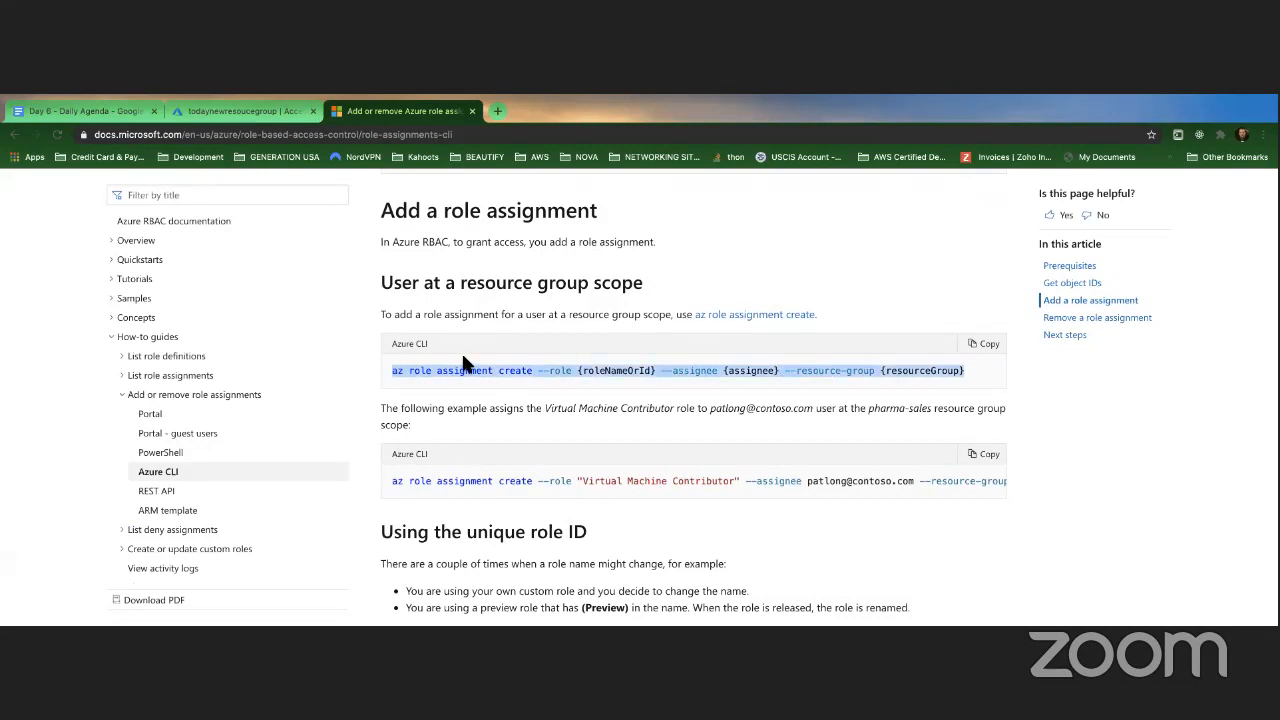
pyautogui.hotkey('ctrl', 'Left')
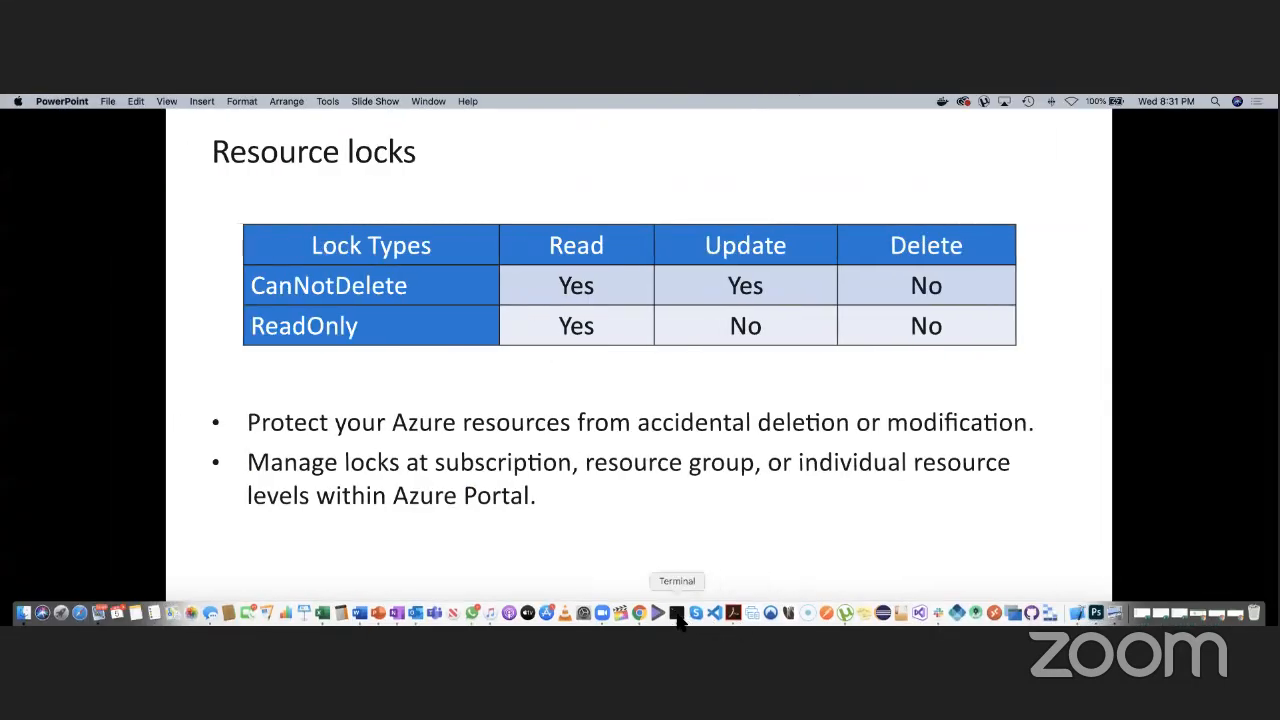
# Switch Terminal to the Homebrew profile and relaunch it.
pyautogui.click(676, 613)
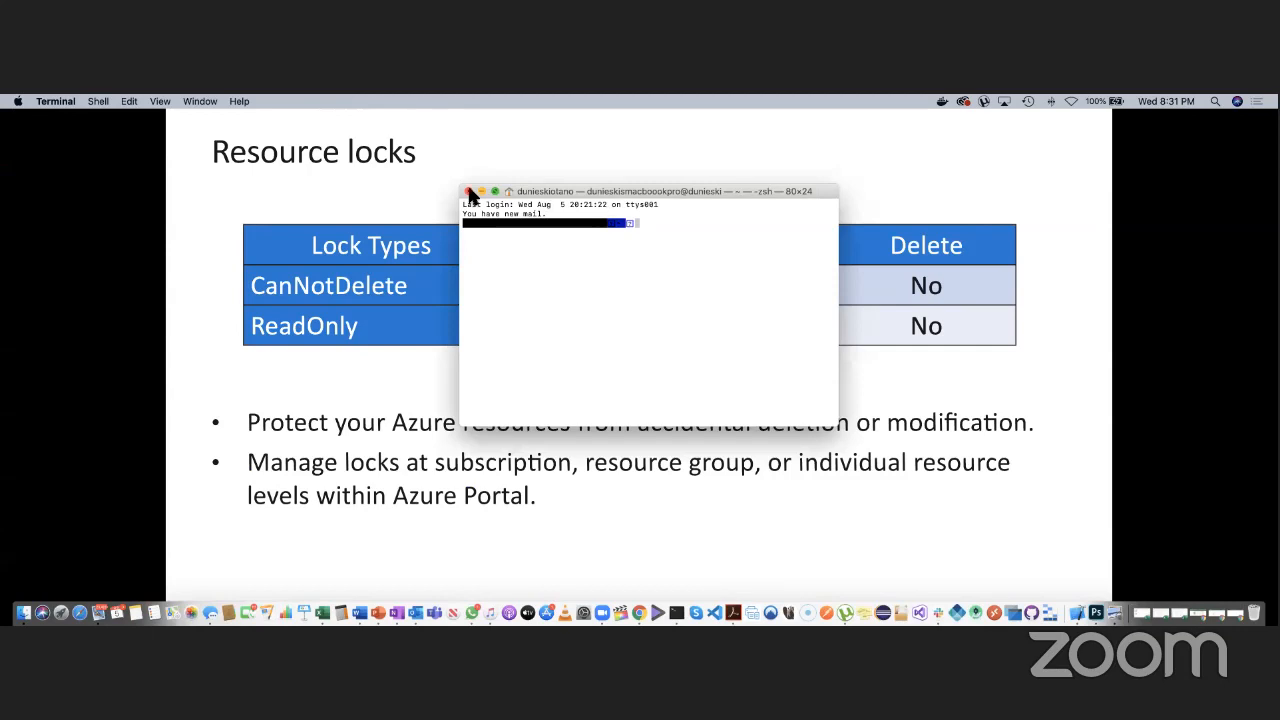
pyautogui.click(55, 101)
pyautogui.click(73, 138)
pyautogui.click(197, 302)
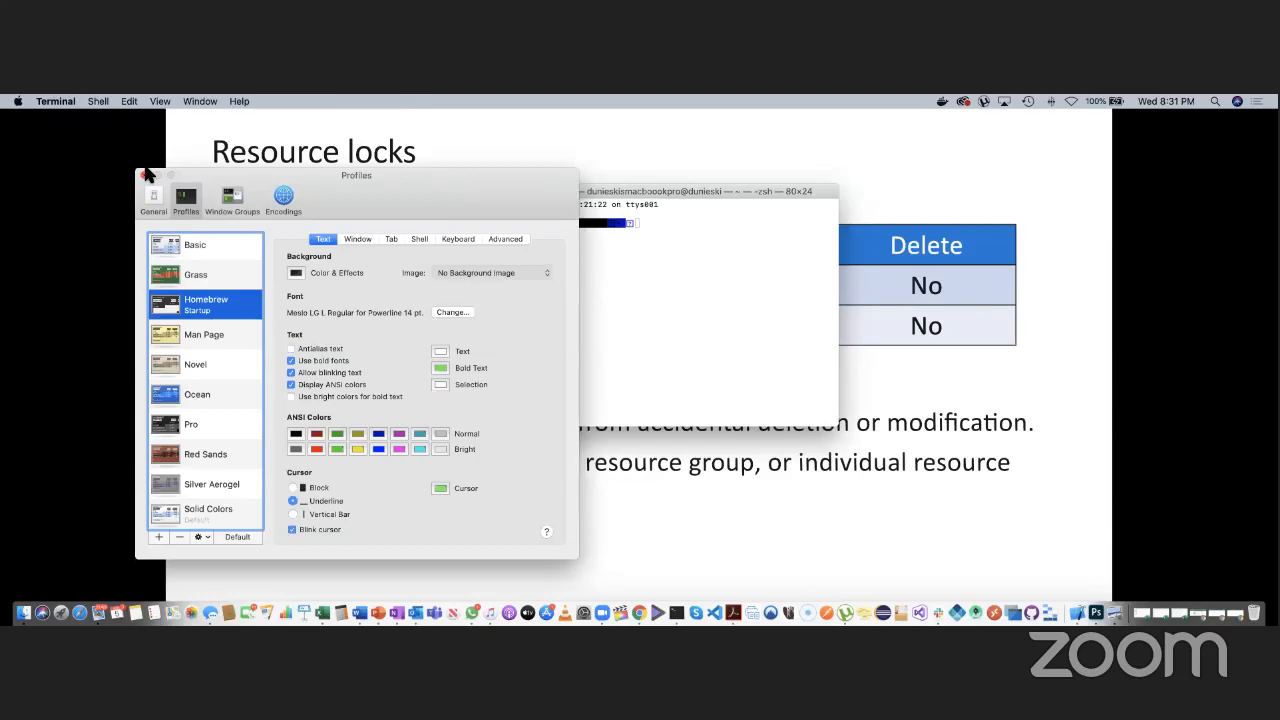
pyautogui.click(144, 175)
pyautogui.click(468, 192)
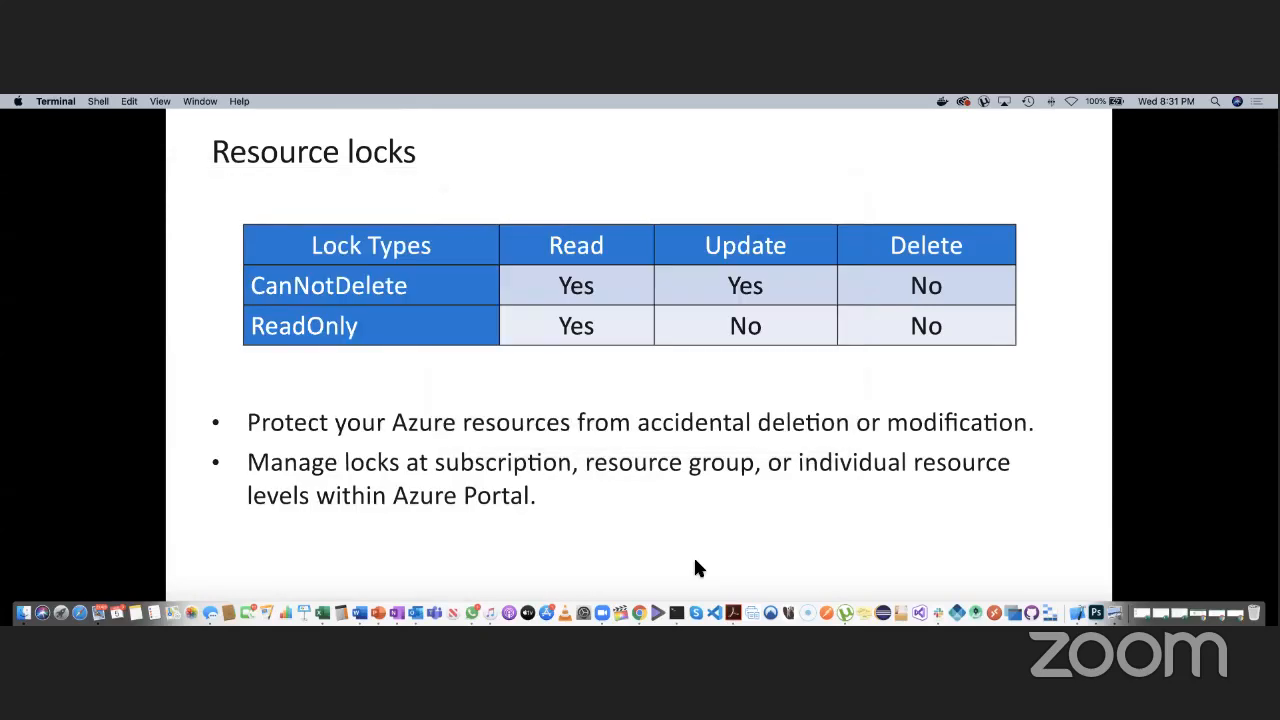
pyautogui.rightClick(677, 612)
pyautogui.click(683, 577)
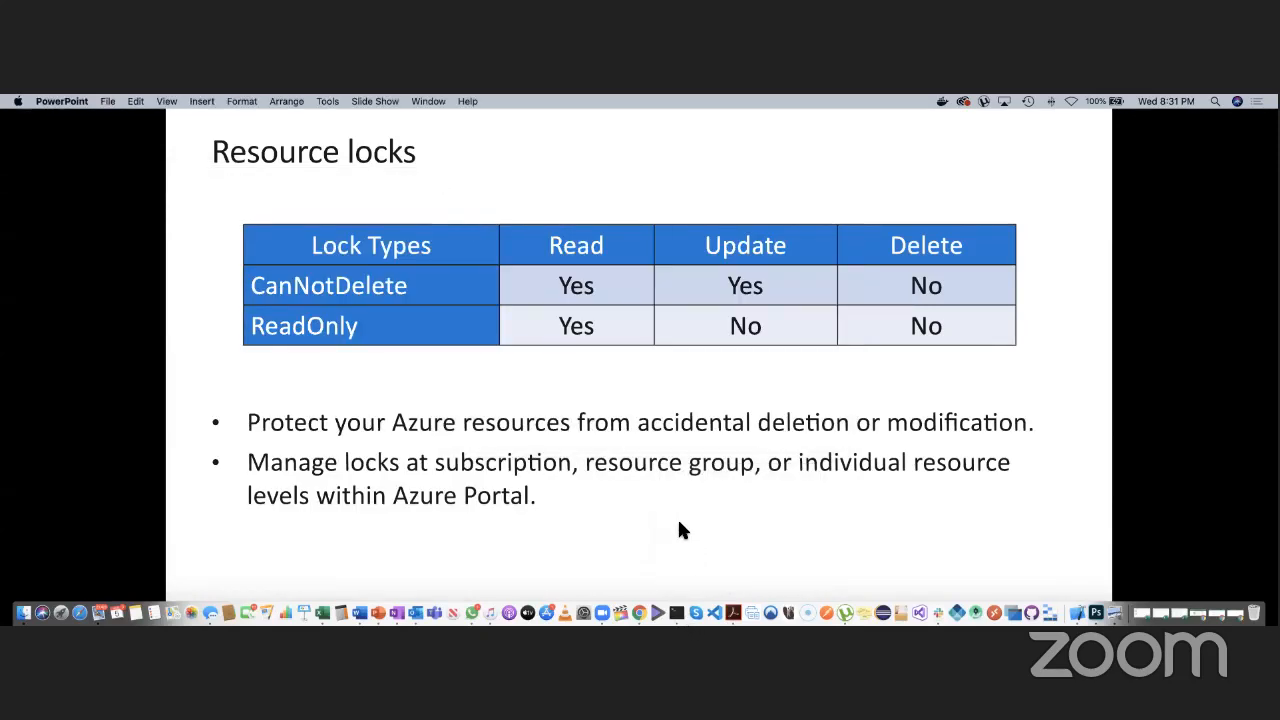
pyautogui.click(677, 612)
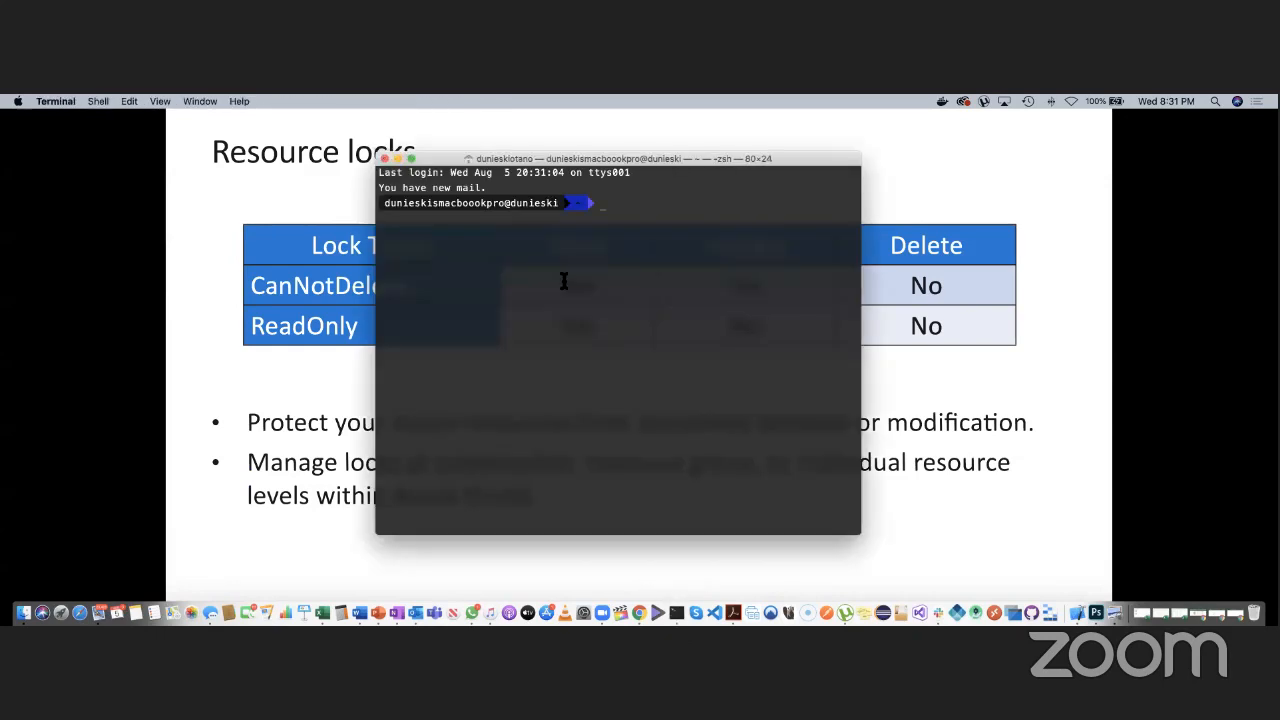
# Paste the command, replacing {resourceGroup} with todaynewresoucegroup and deleting the {assignee} placeholder.
pyautogui.press('super+v')
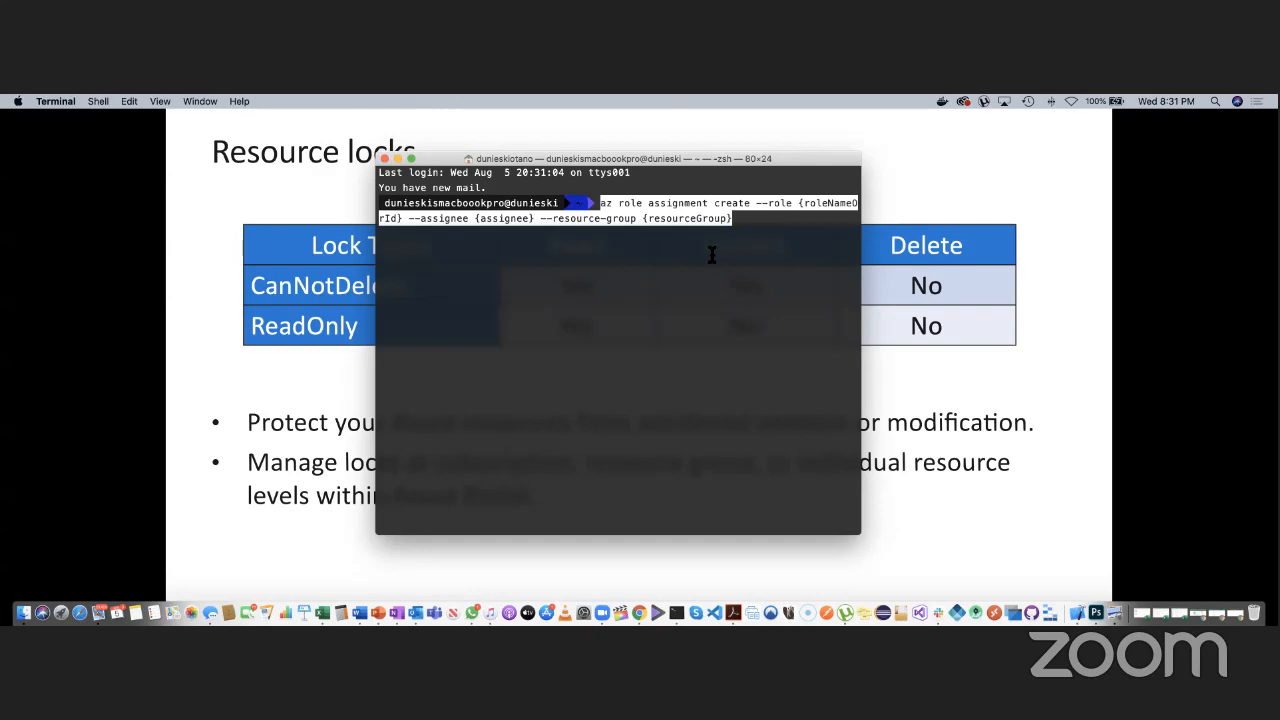
pyautogui.hotkey('ctrl', 'Right')
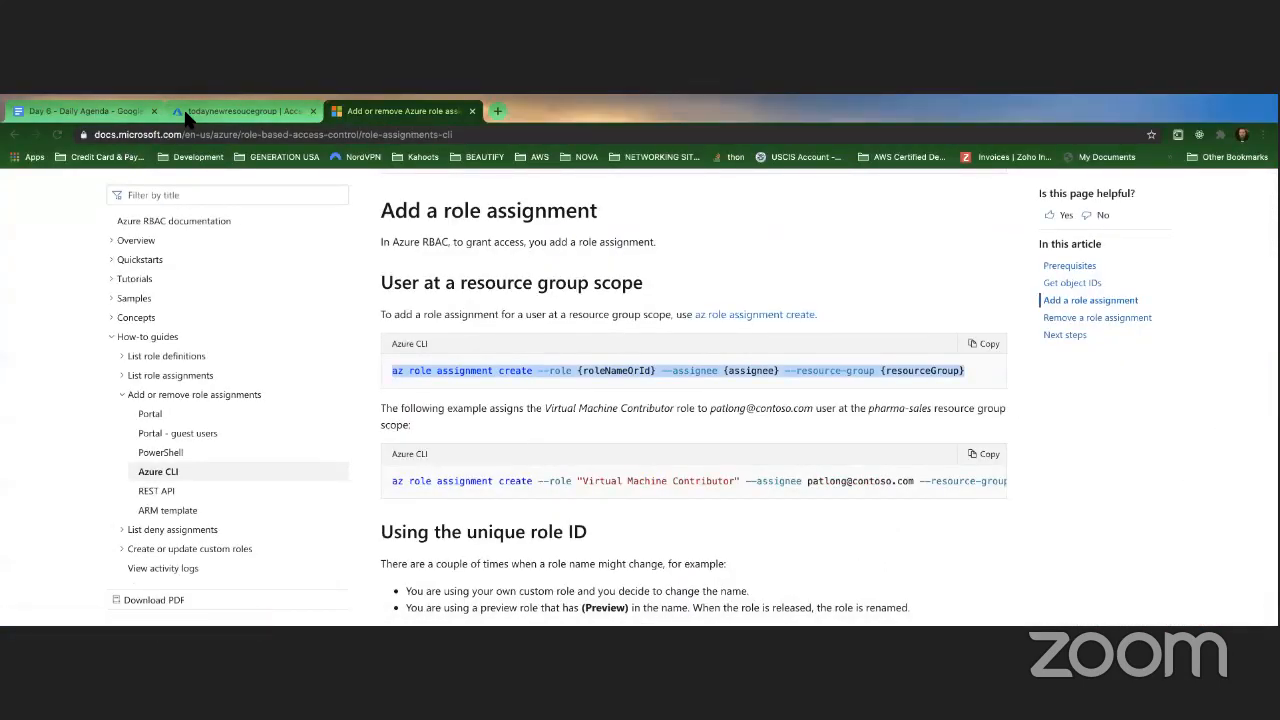
pyautogui.click(240, 111)
pyautogui.moveTo(420, 229); pyautogui.dragTo(246, 232)
pyautogui.press('super+c')
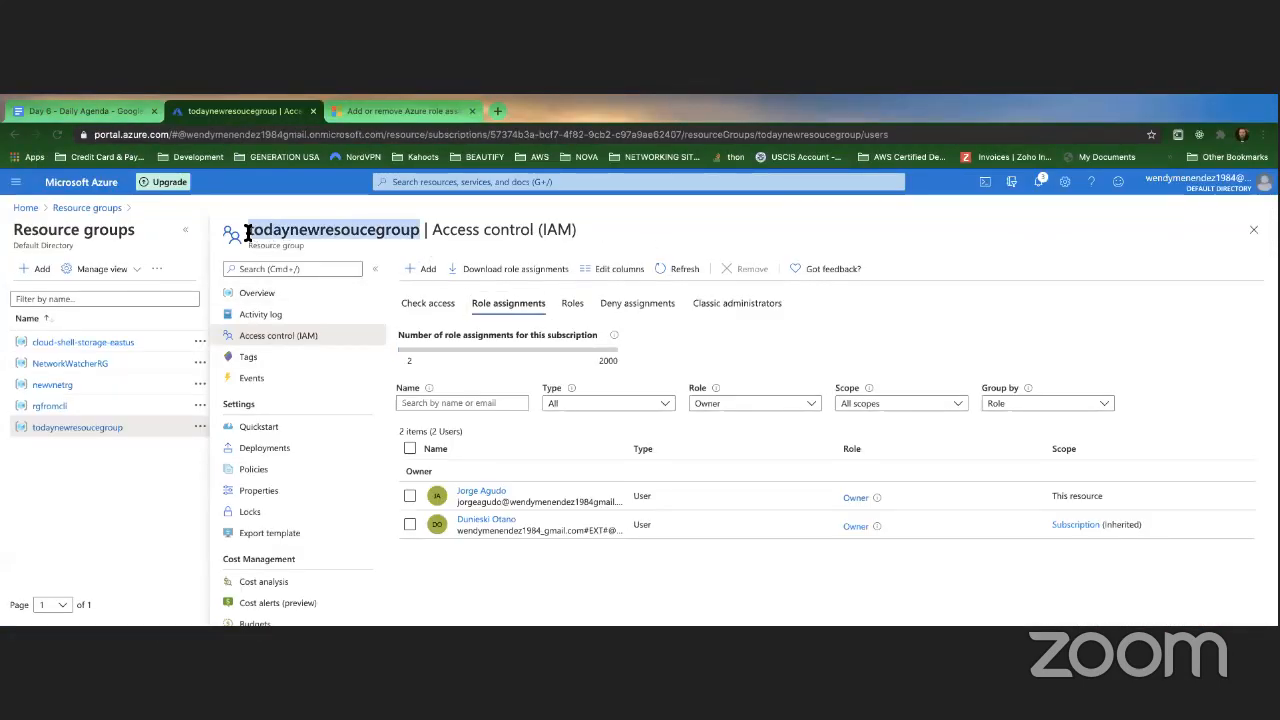
pyautogui.hotkey('ctrl', 'Left')
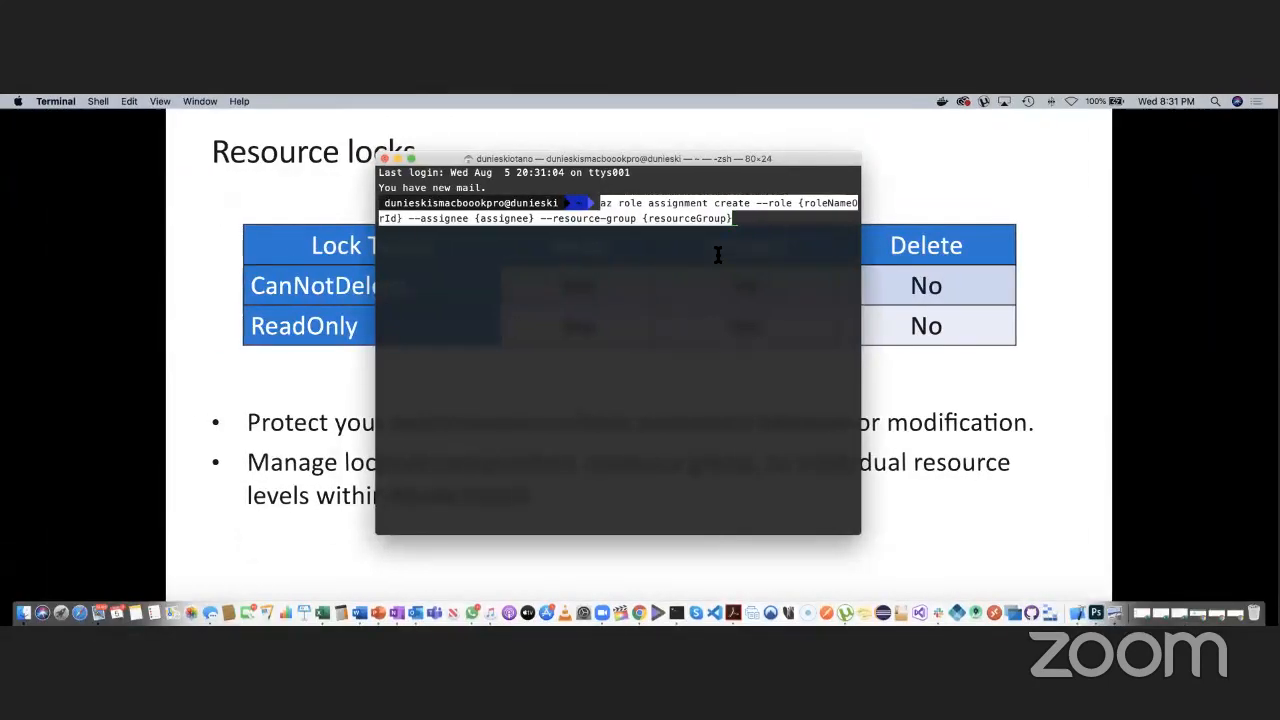
pyautogui.press('BackSpace')
pyautogui.press('BackSpace')
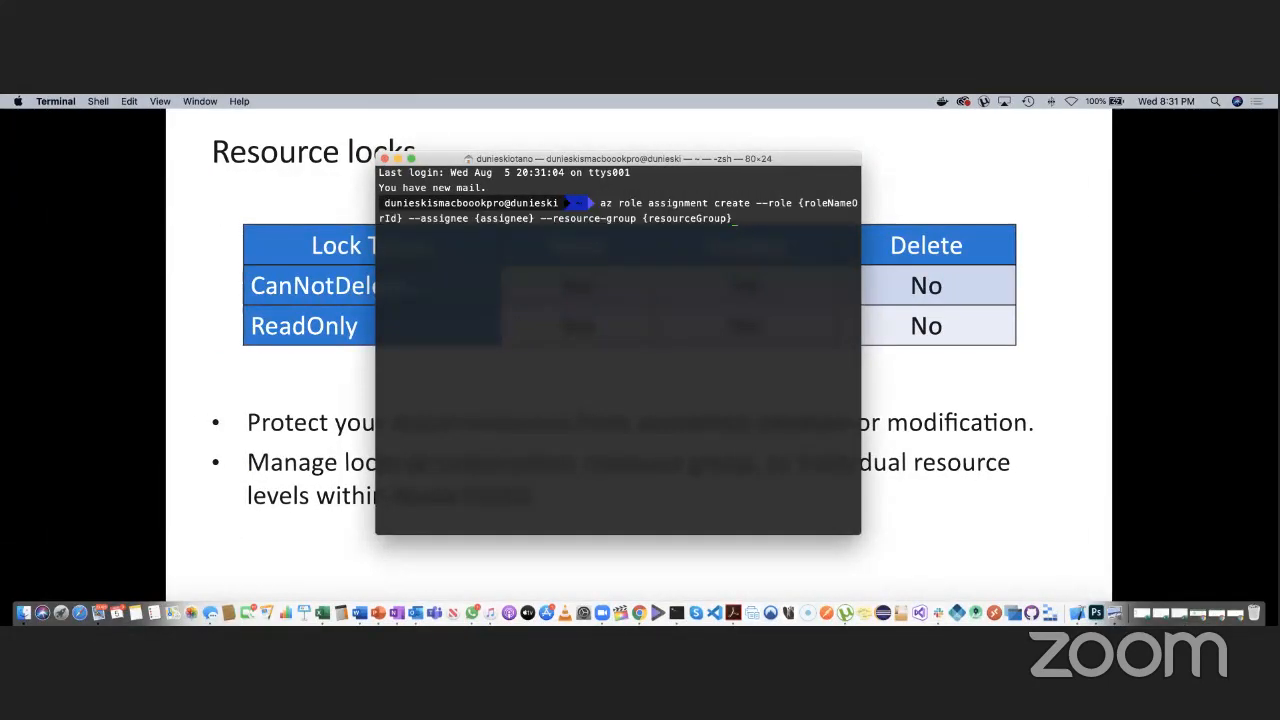
pyautogui.press('BackSpace')
pyautogui.press('BackSpace')
pyautogui.press('BackSpace')
pyautogui.press('BackSpace')
pyautogui.press('BackSpace')
pyautogui.press('BackSpace')
pyautogui.press('BackSpace')
pyautogui.press('BackSpace')
pyautogui.press('BackSpace')
pyautogui.press('BackSpace')
pyautogui.press('BackSpace')
pyautogui.press('BackSpace')
pyautogui.press('super+v')
pyautogui.press('Left')
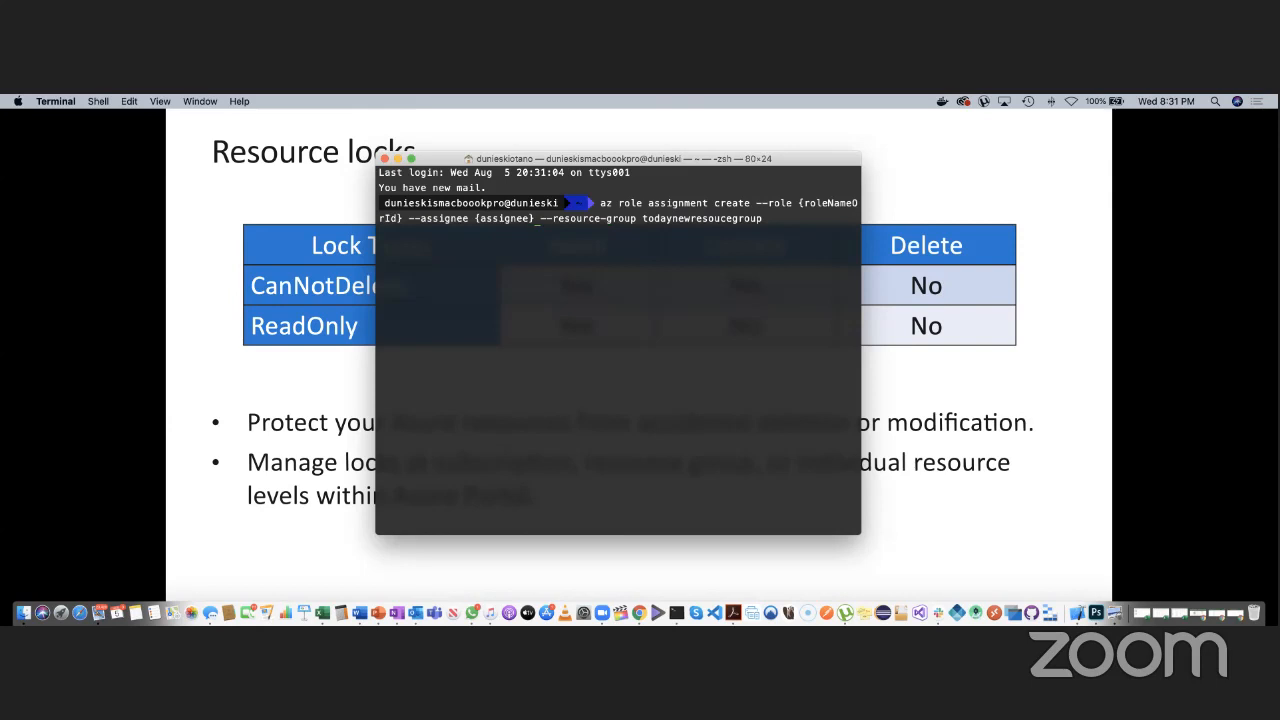
pyautogui.press('BackSpace')
pyautogui.press('BackSpace')
pyautogui.press('BackSpace')
pyautogui.press('BackSpace')
pyautogui.press('BackSpace')
pyautogui.press('BackSpace')
pyautogui.press('BackSpace')
pyautogui.press('BackSpace')
pyautogui.press('BackSpace')
pyautogui.press('BackSpace')
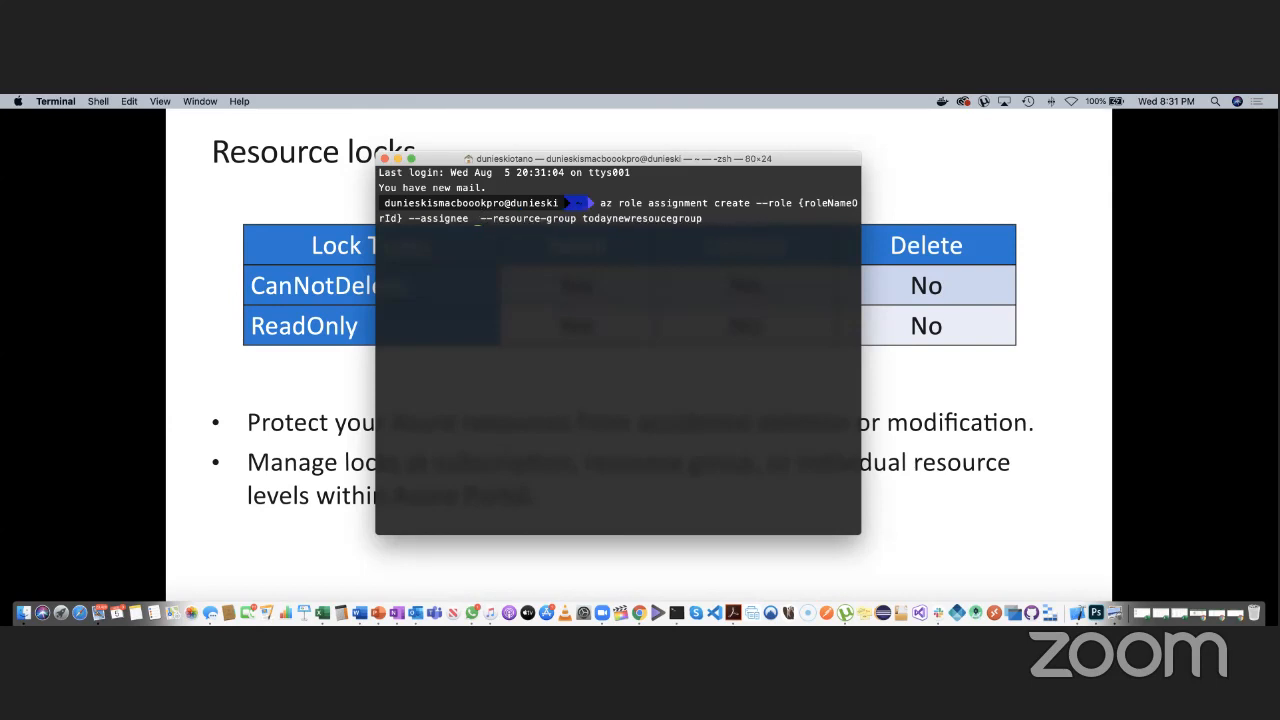
pyautogui.hotkey('ctrl', 'Right')
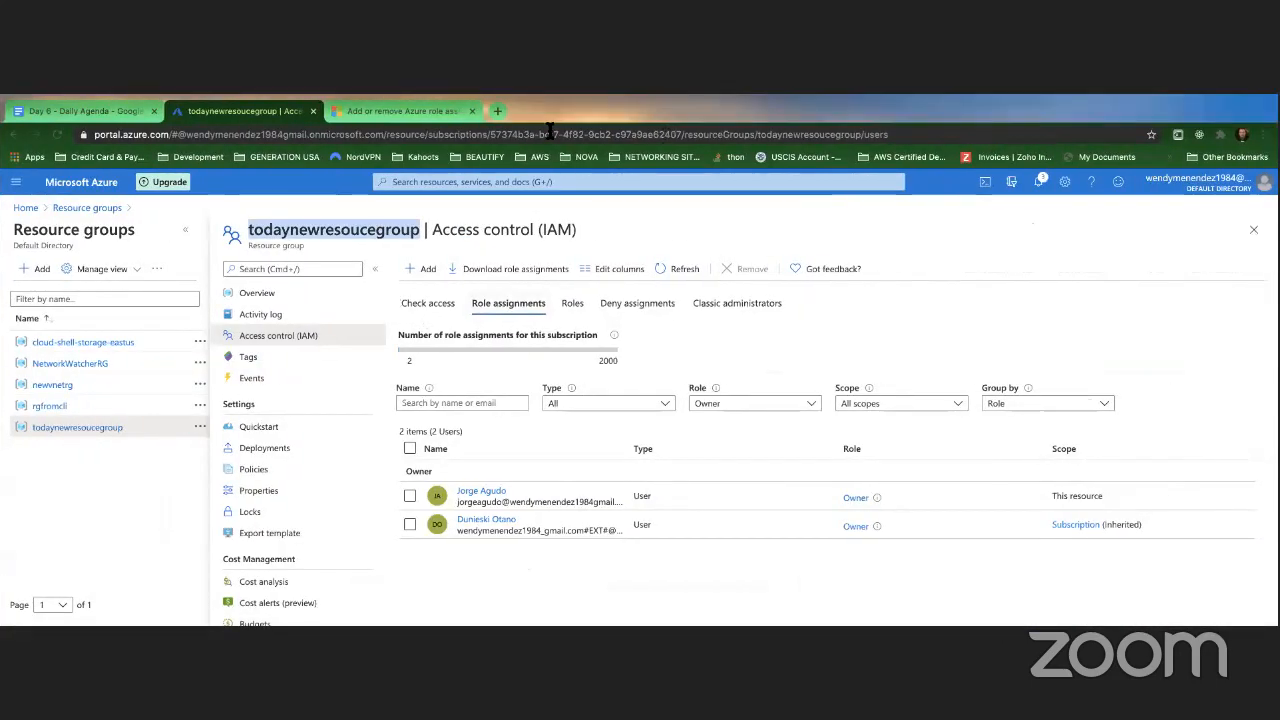
# Check the docs' example assignee format and the group's access control list.
pyautogui.click(420, 113)
pyautogui.scroll(-2, 712, 370)
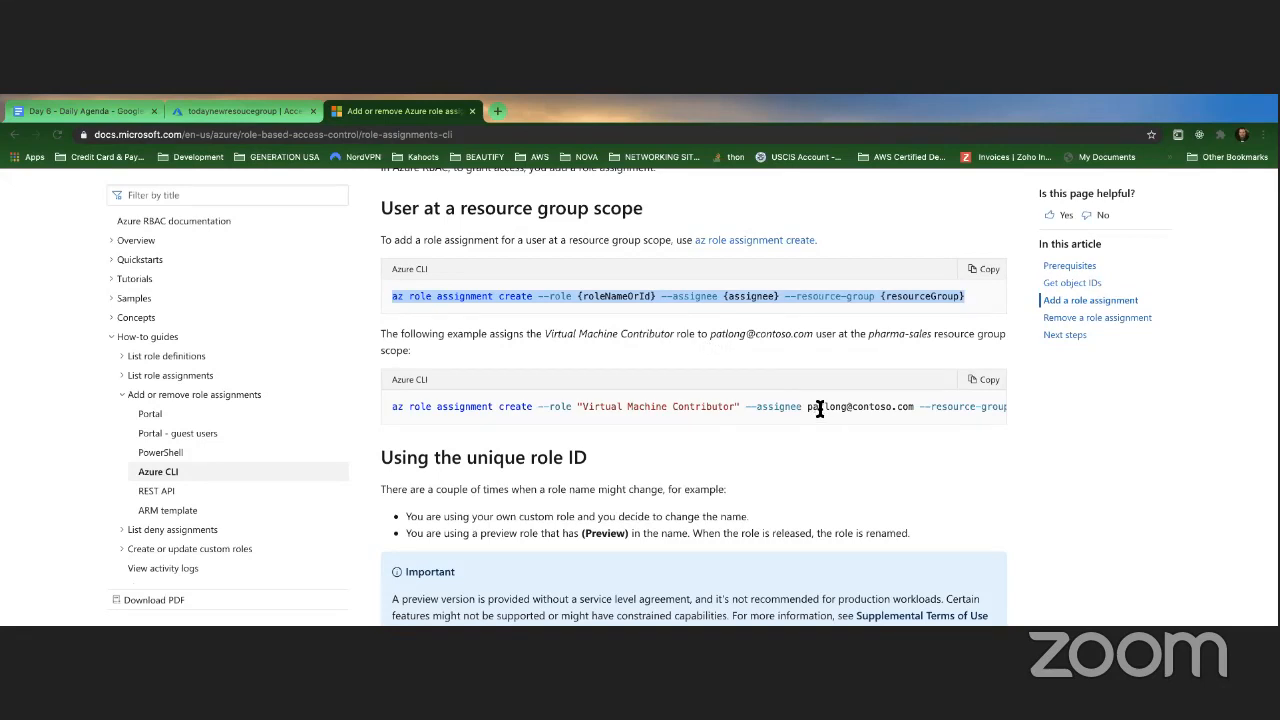
pyautogui.moveTo(807, 407); pyautogui.dragTo(918, 406)
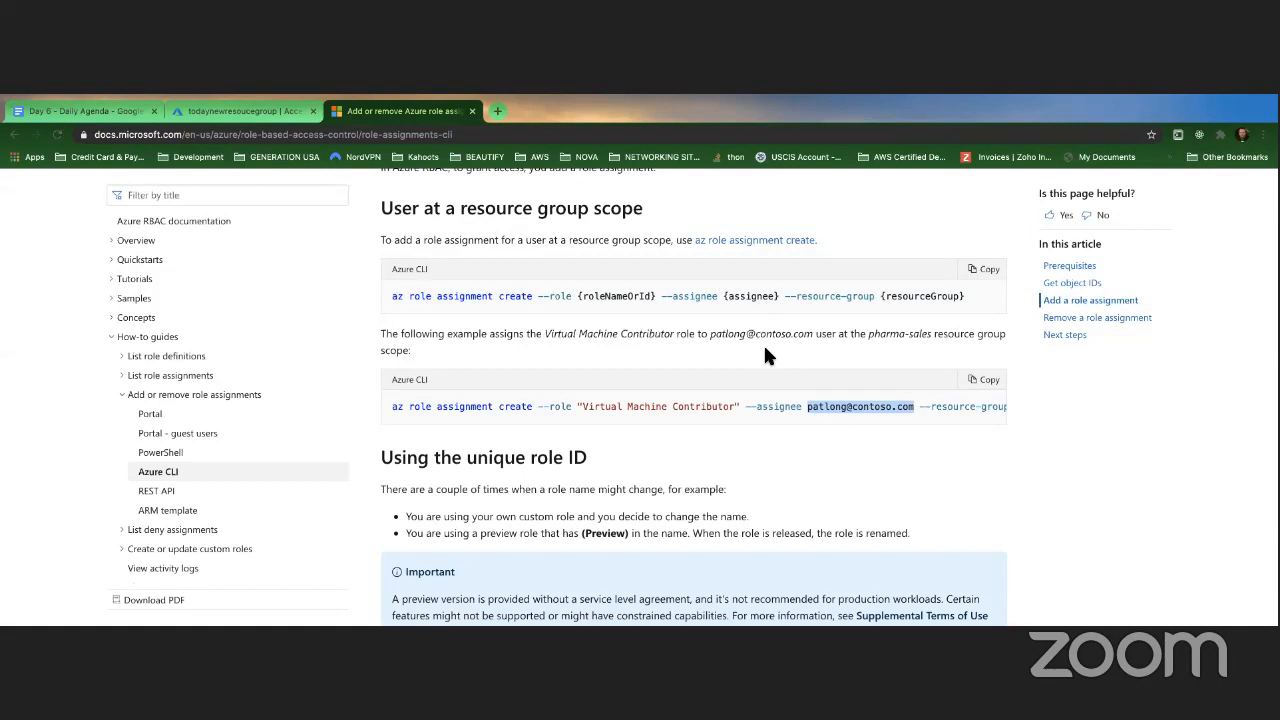
pyautogui.press('super+Tab')
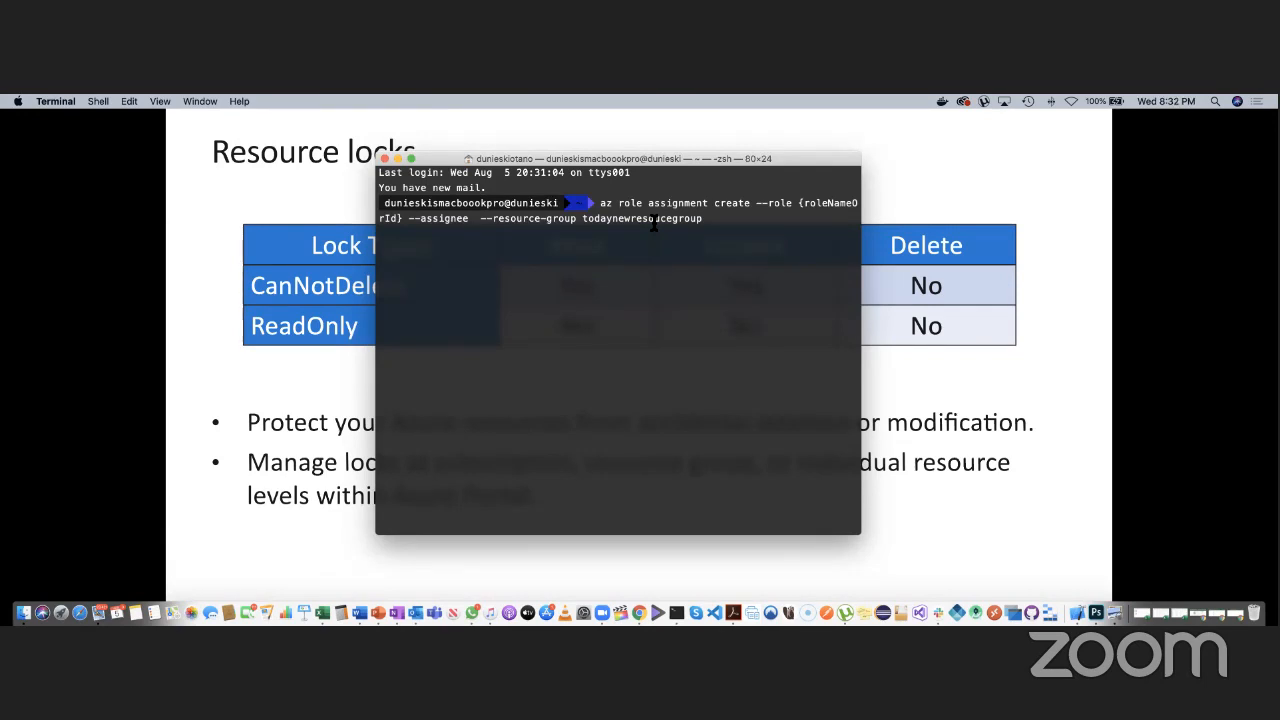
pyautogui.hotkey('ctrl', 'Right')
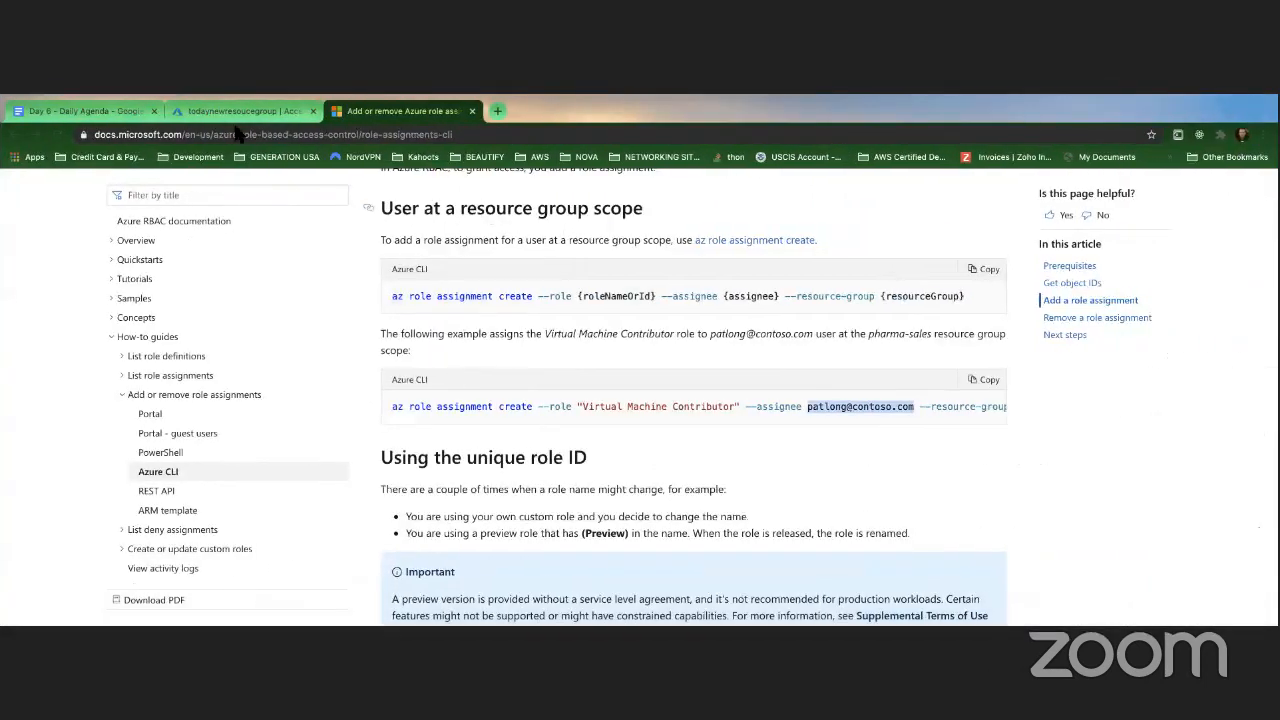
pyautogui.click(240, 111)
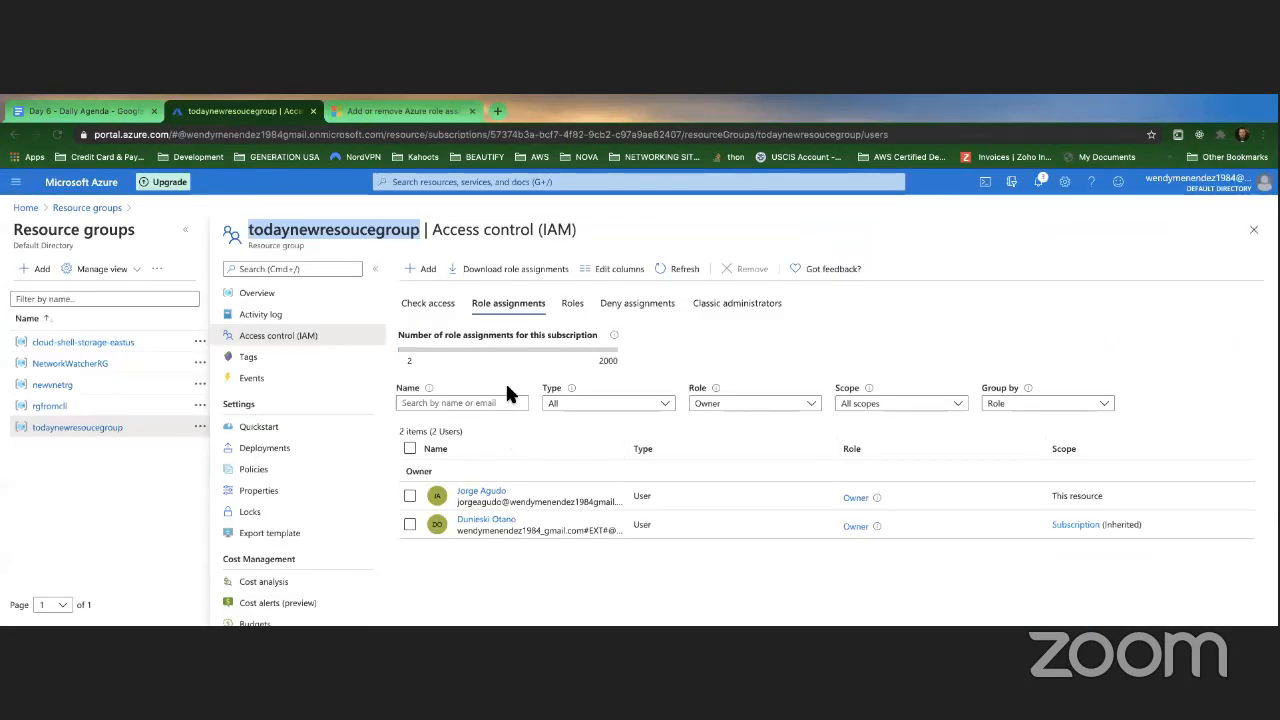
pyautogui.hotkey('ctrl', 'Left')
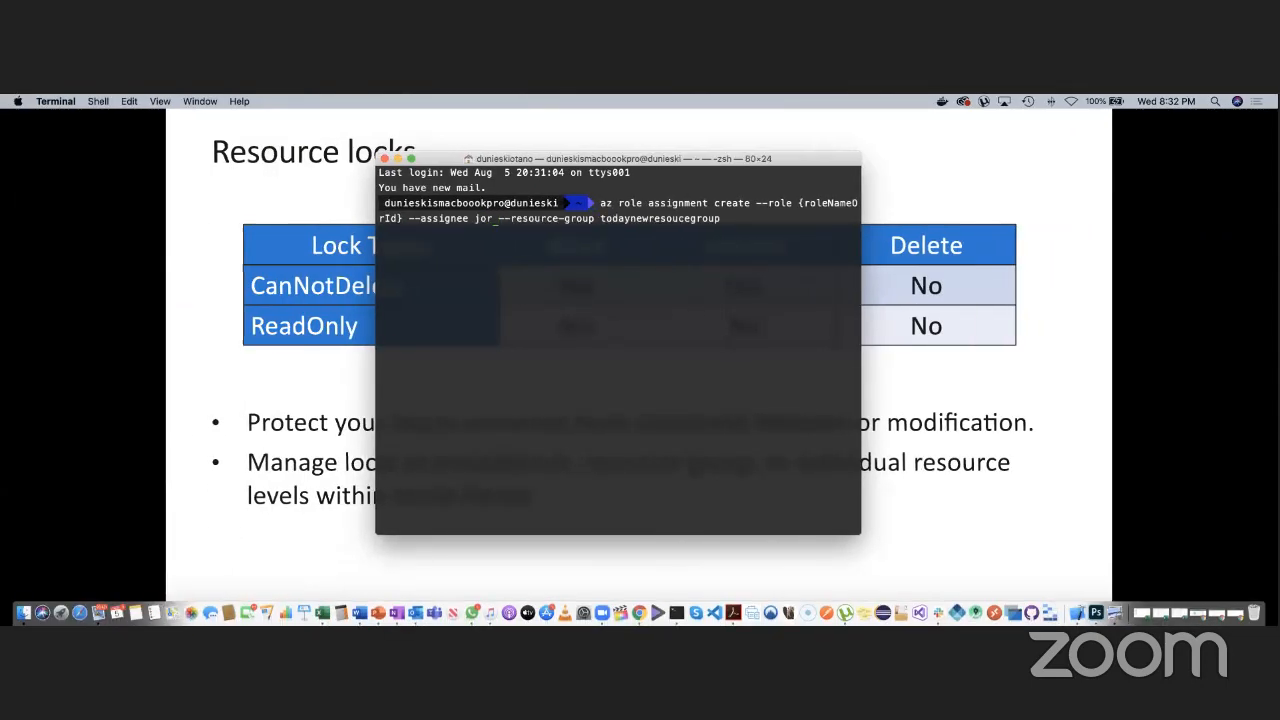
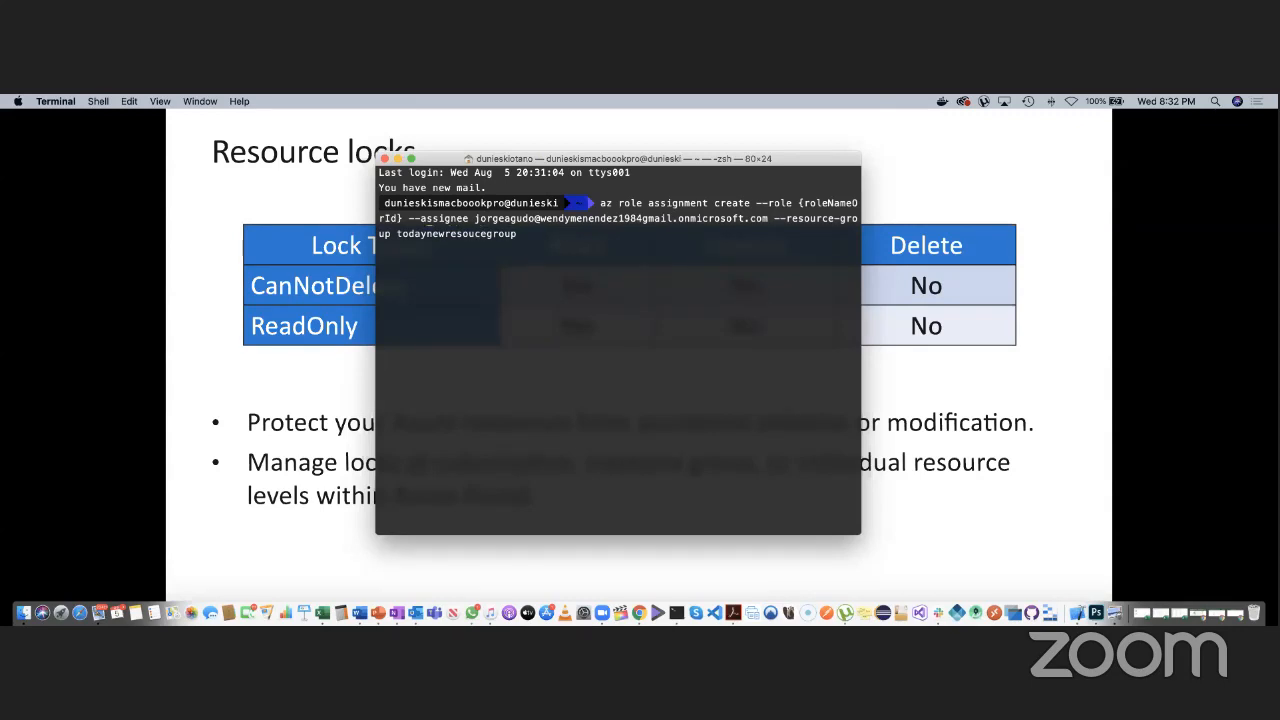
# Replace {roleNameOrId} with reader and run the role assignment command.
pyautogui.press('BackSpace')
pyautogui.press('BackSpace')
pyautogui.press('BackSpace')
pyautogui.press('BackSpace')
pyautogui.press('BackSpace')
pyautogui.press('BackSpace')
pyautogui.press('BackSpace')
pyautogui.press('BackSpace')
pyautogui.press('BackSpace')
pyautogui.press('BackSpace')
pyautogui.press('BackSpace')
pyautogui.press('BackSpace')
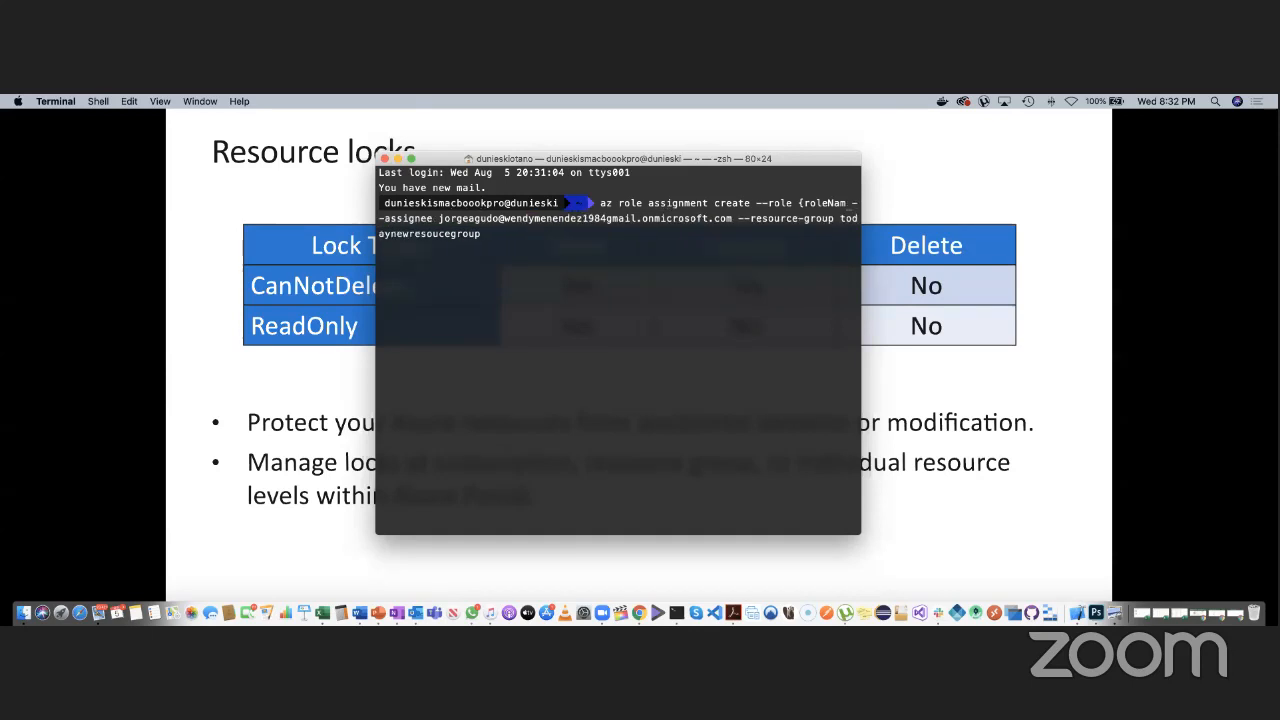
pyautogui.press('BackSpace')
pyautogui.press('BackSpace')
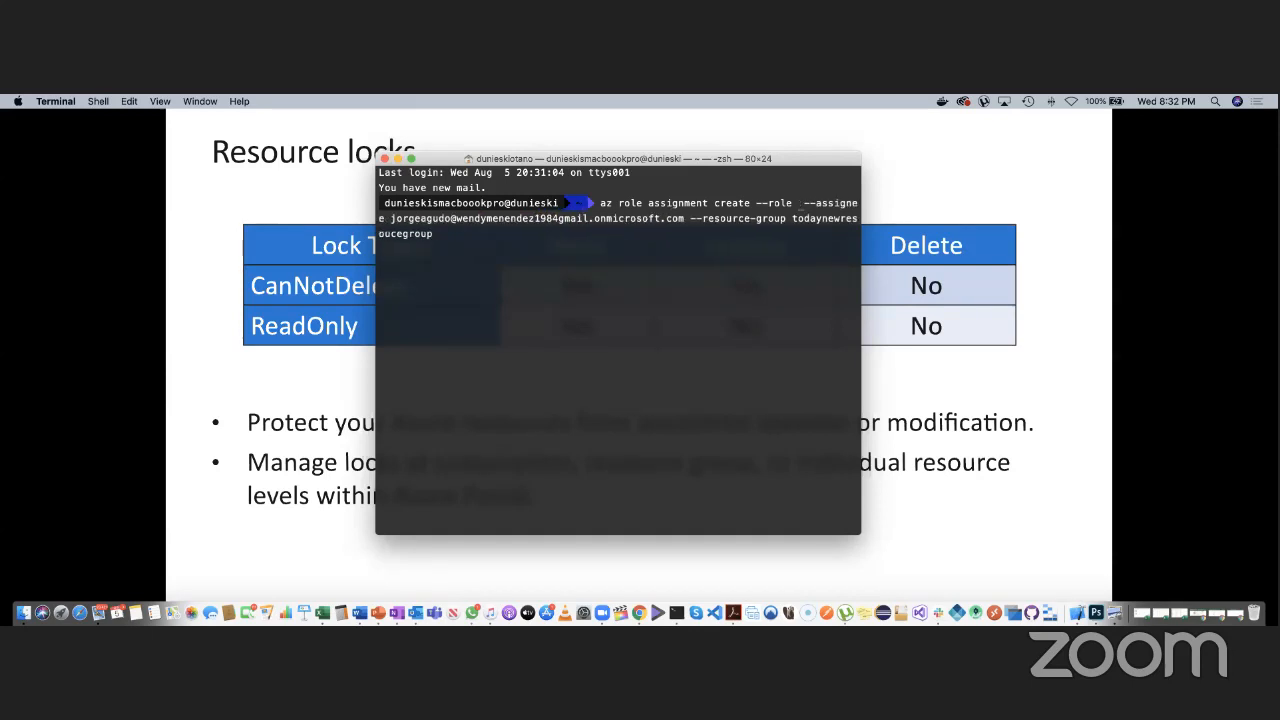
pyautogui.write('reader')
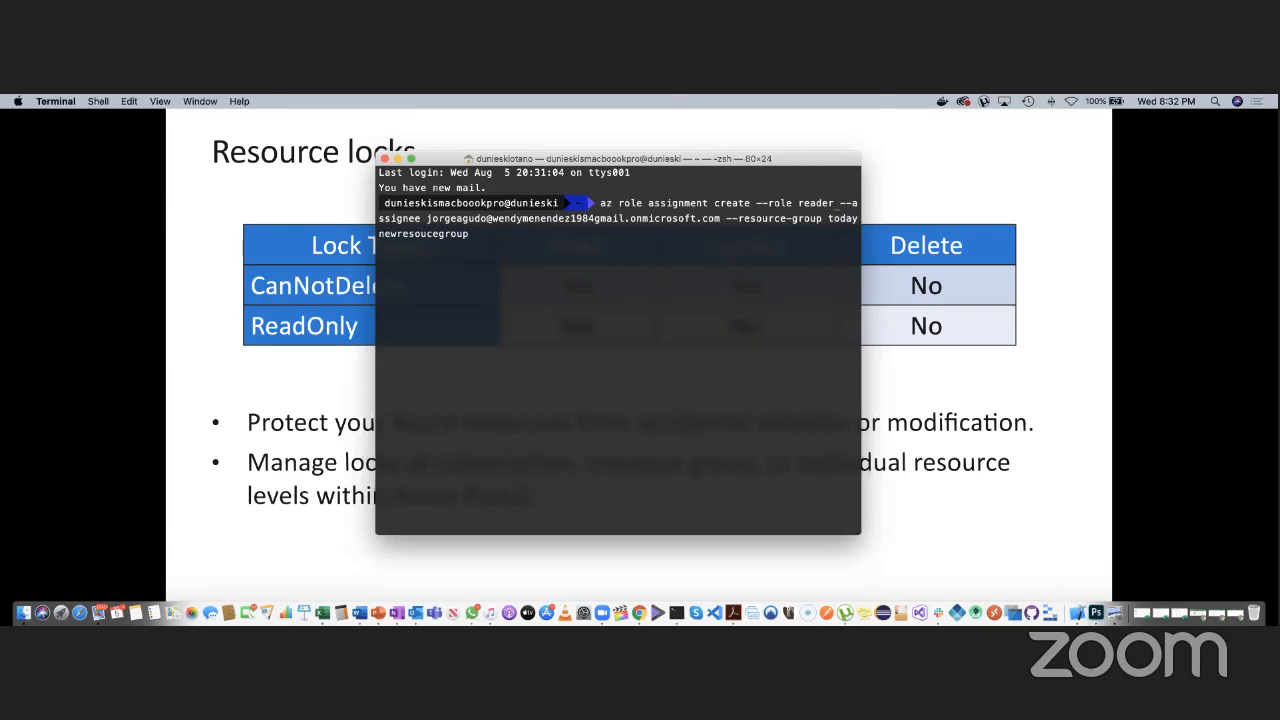
pyautogui.press('Return')
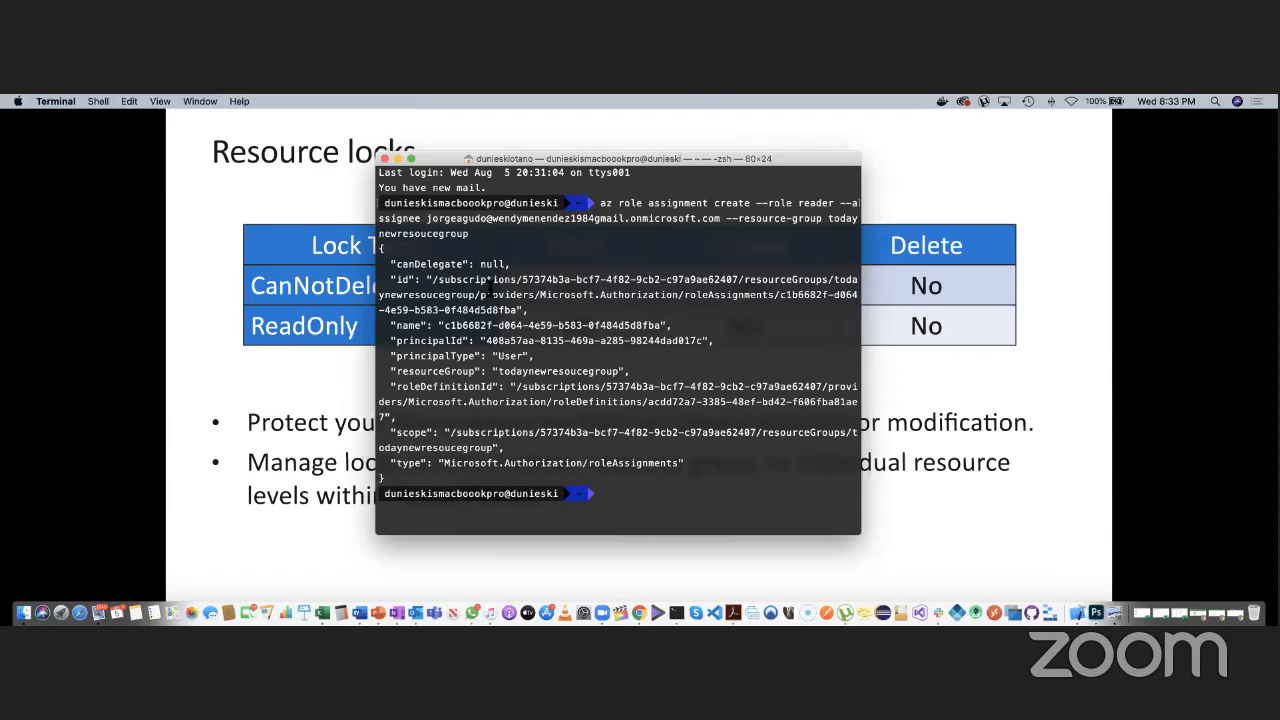
pyautogui.hotkey('ctrl', 'Right')
# Refresh todaynewresoucegroup's role assignments and compare against the command output, confirming the user's Reader role.
pyautogui.click(673, 274)
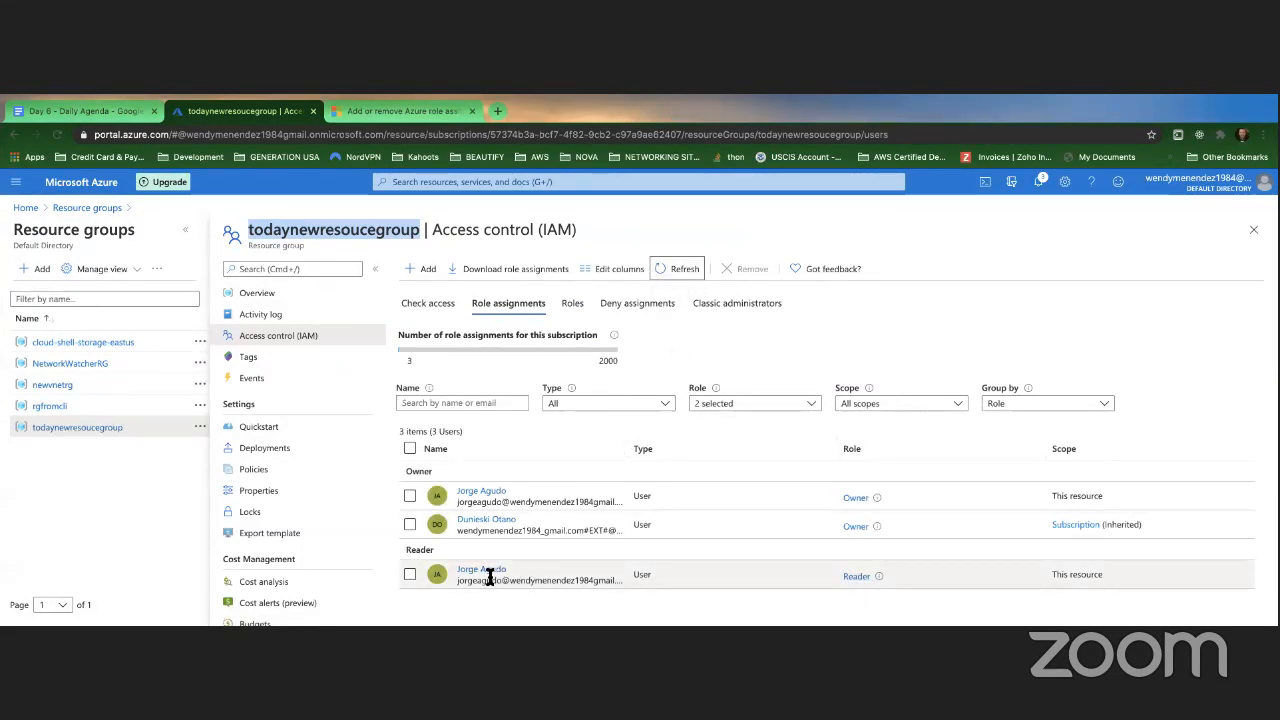
pyautogui.hotkey('ctrl', 'Left')
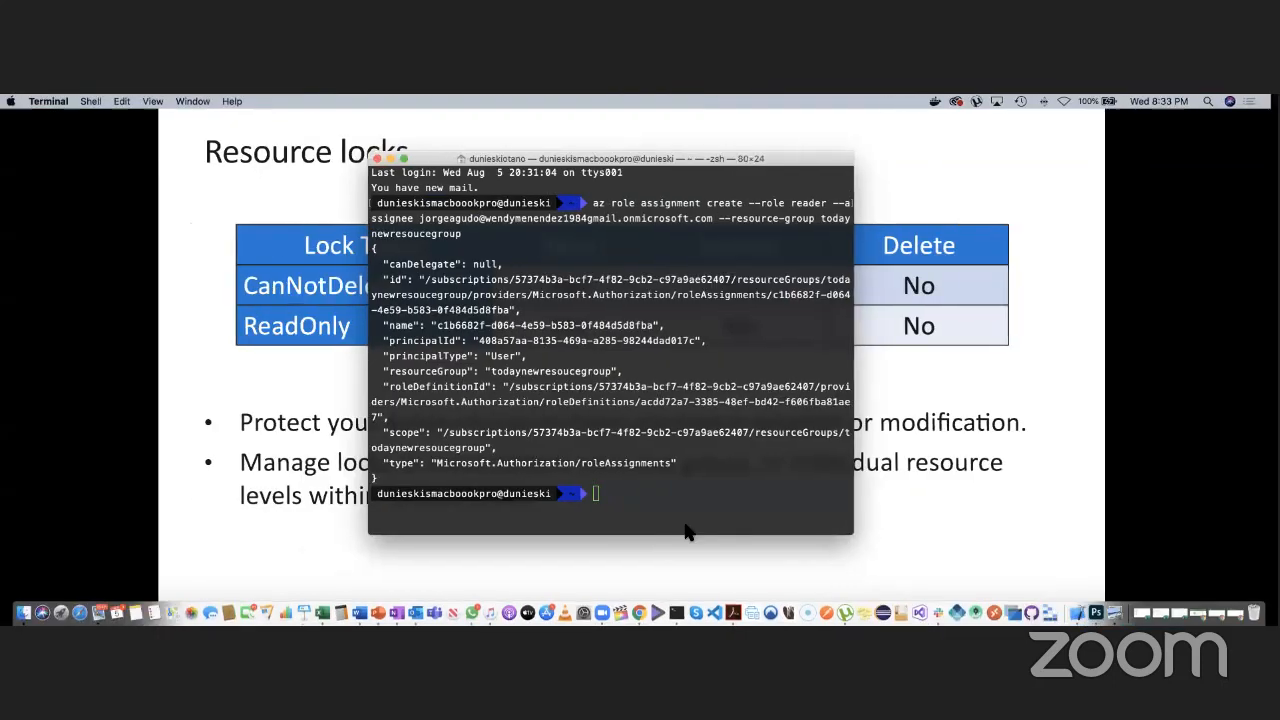
pyautogui.hotkey('ctrl', 'Right')
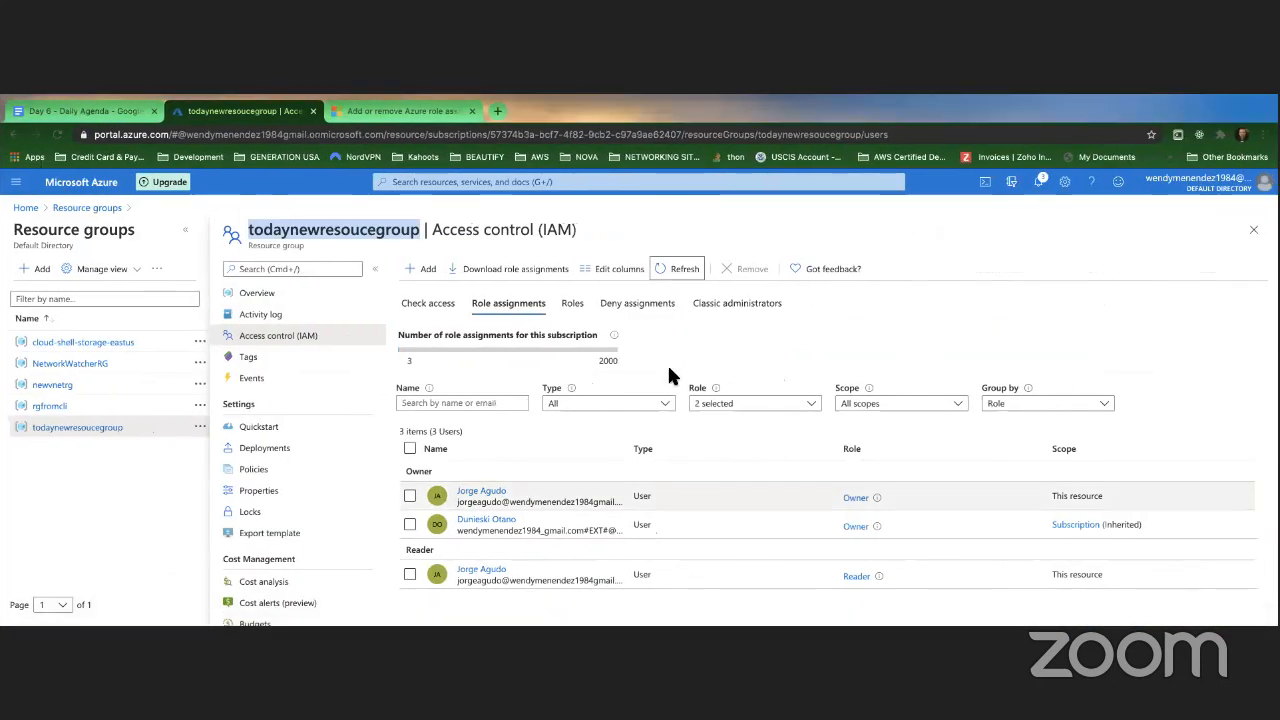
pyautogui.click(403, 112)
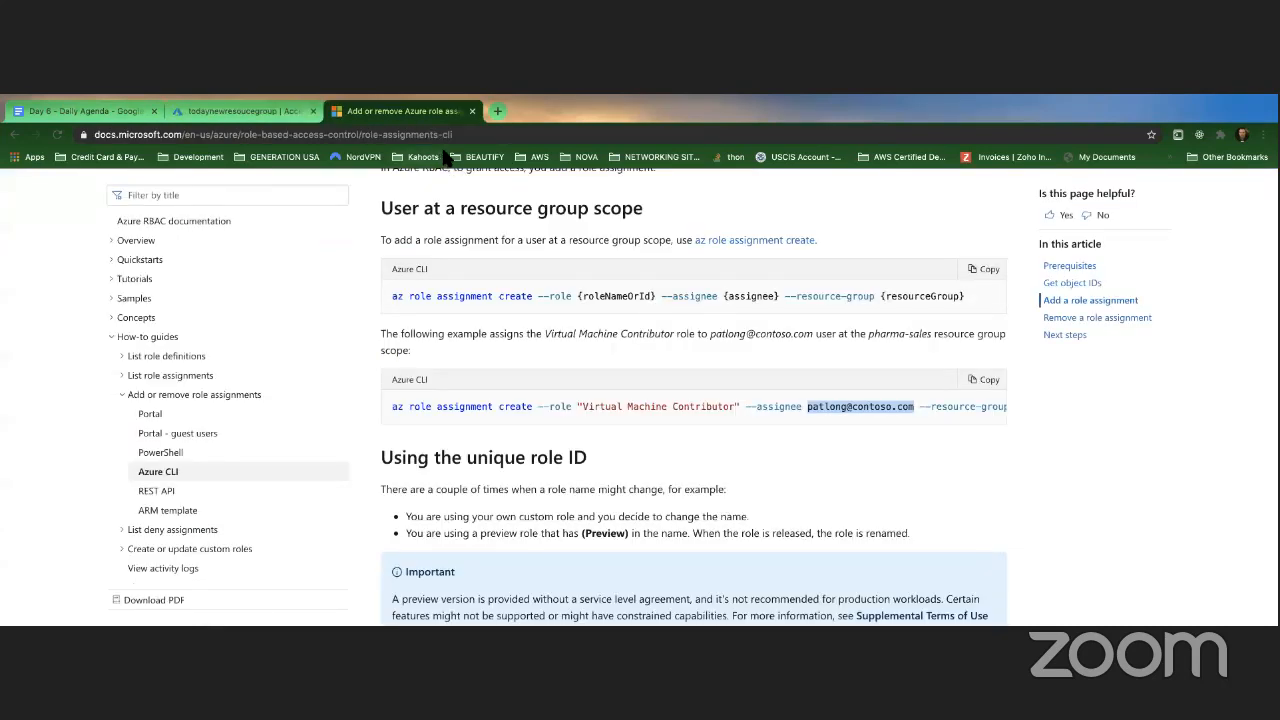
pyautogui.hotkey('ctrl', 'Left')
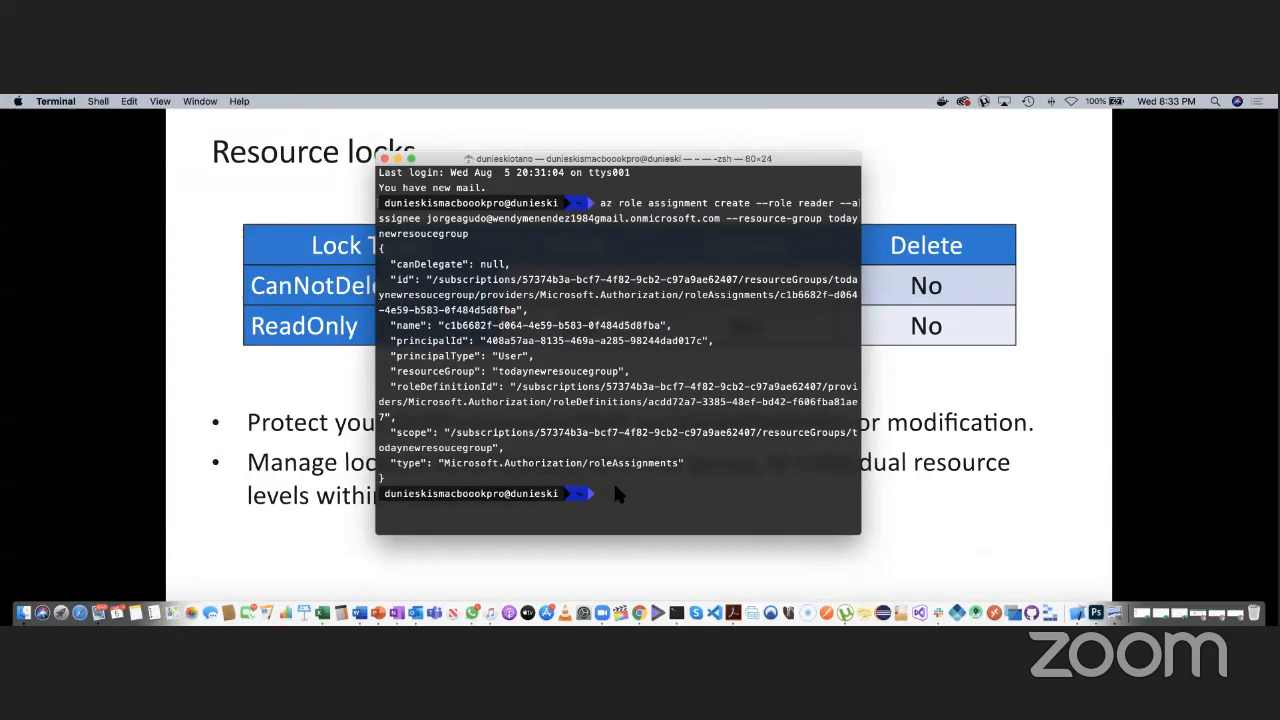
pyautogui.hotkey('ctrl', 'Right')
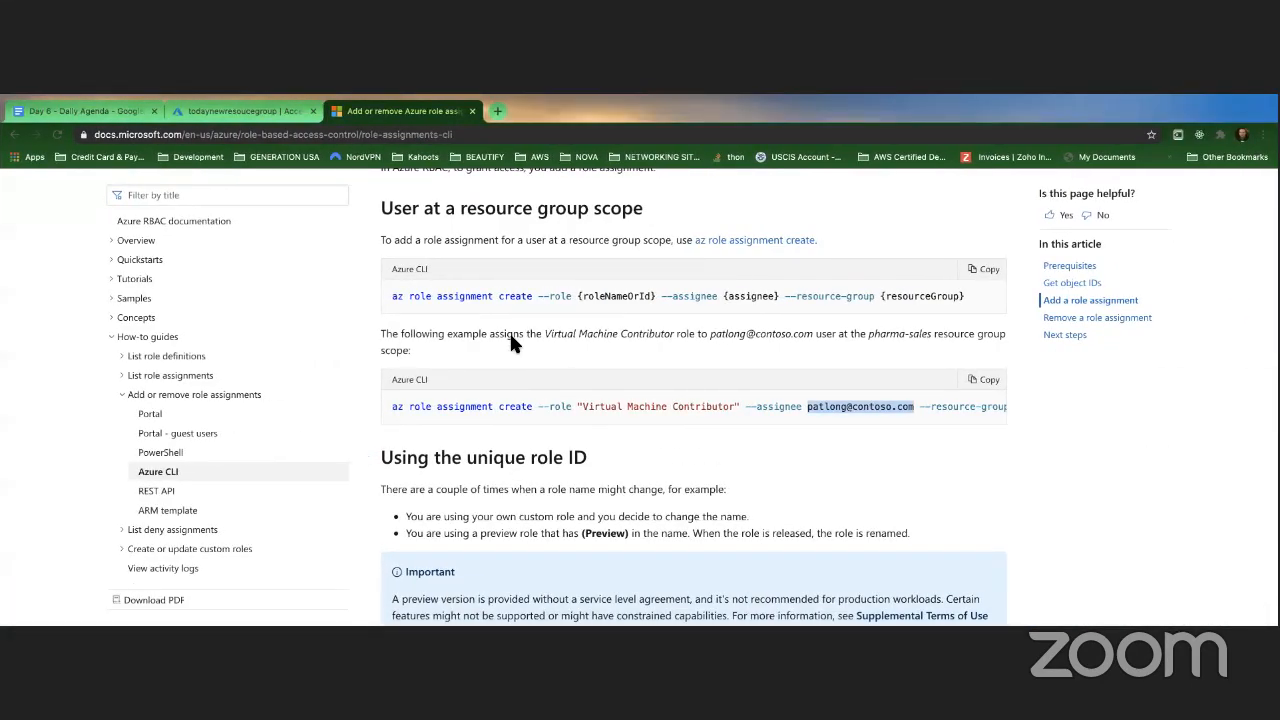
pyautogui.hotkey('ctrl', 'Left')
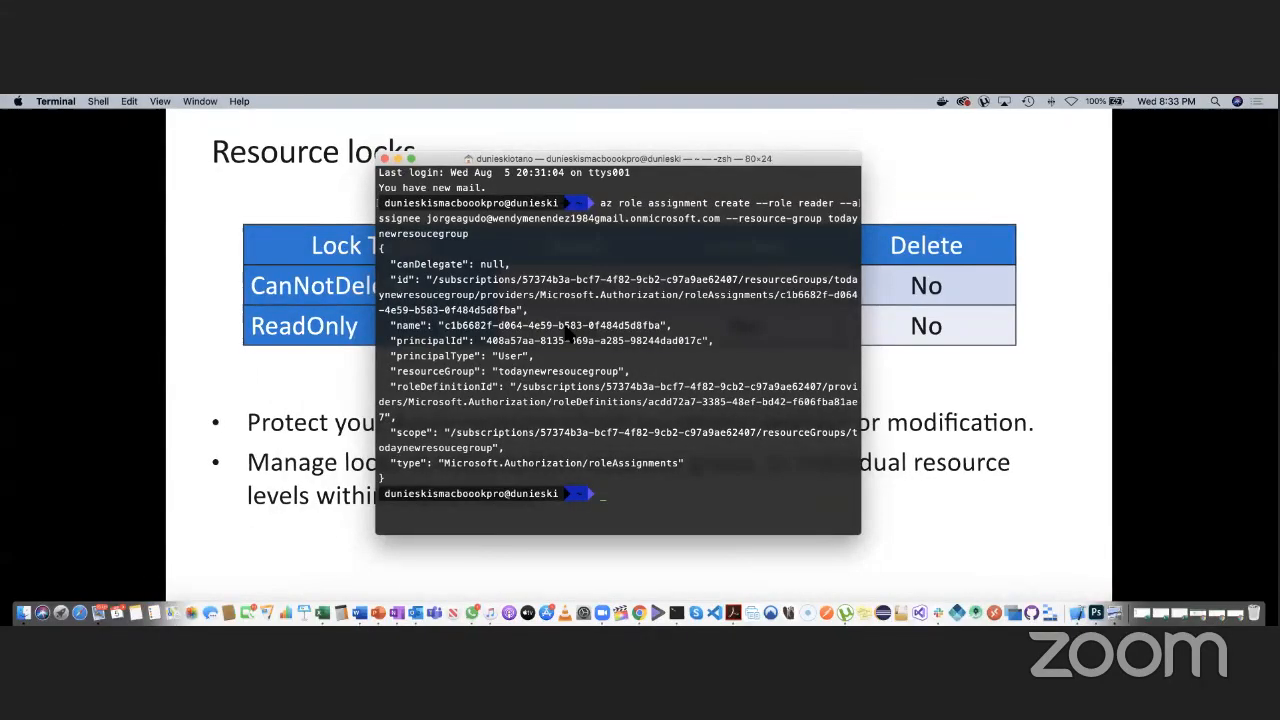
pyautogui.hotkey('ctrl', 'Right')
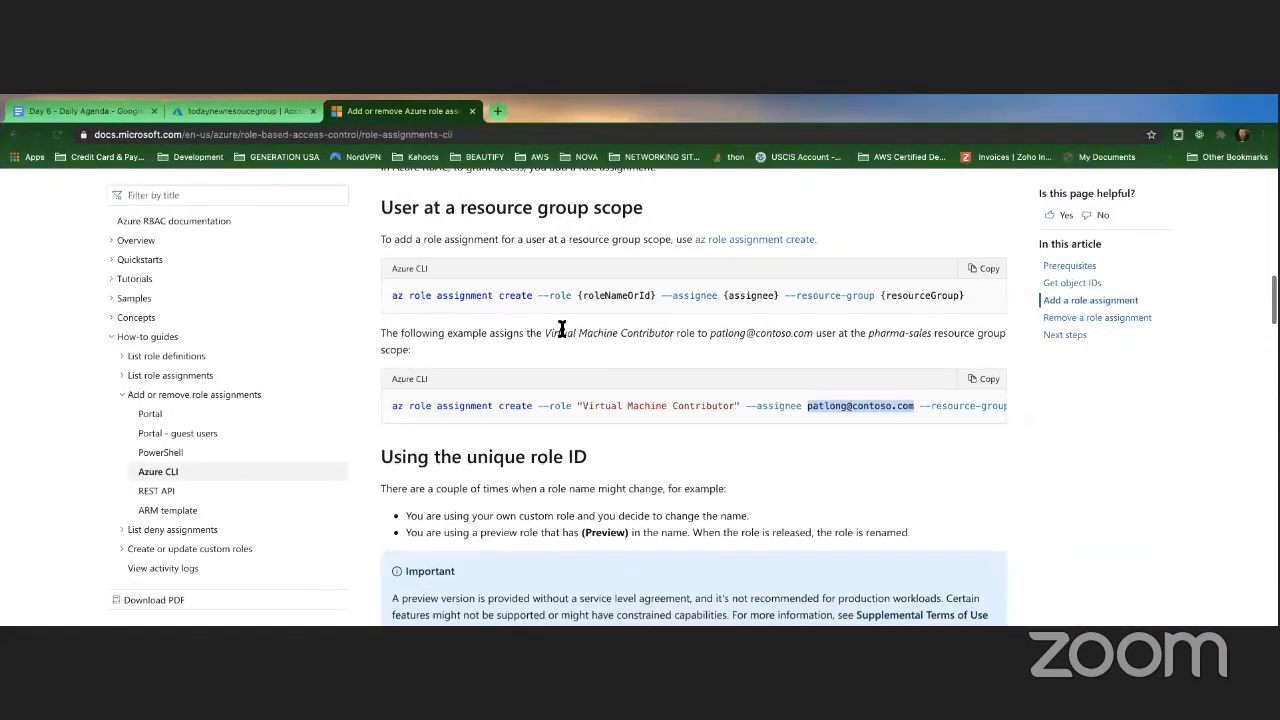
pyautogui.hotkey('ctrl', 'Left')
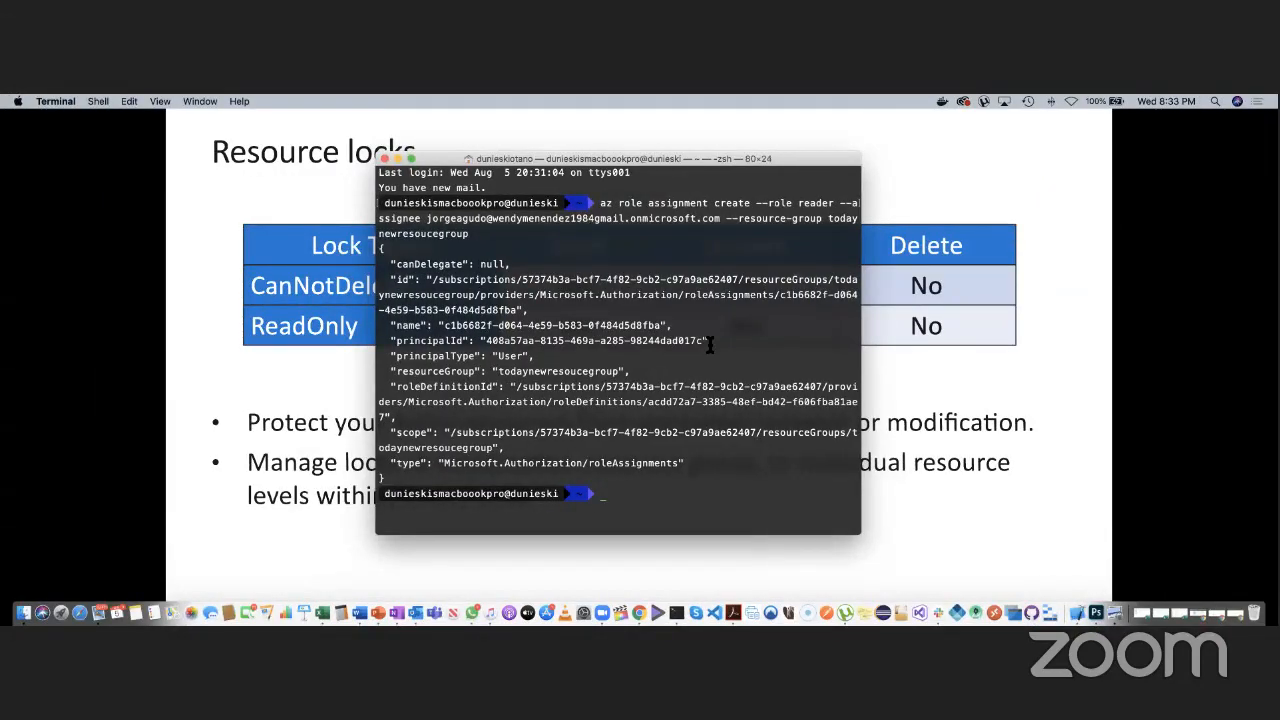
pyautogui.hotkey('ctrl', 'Right')
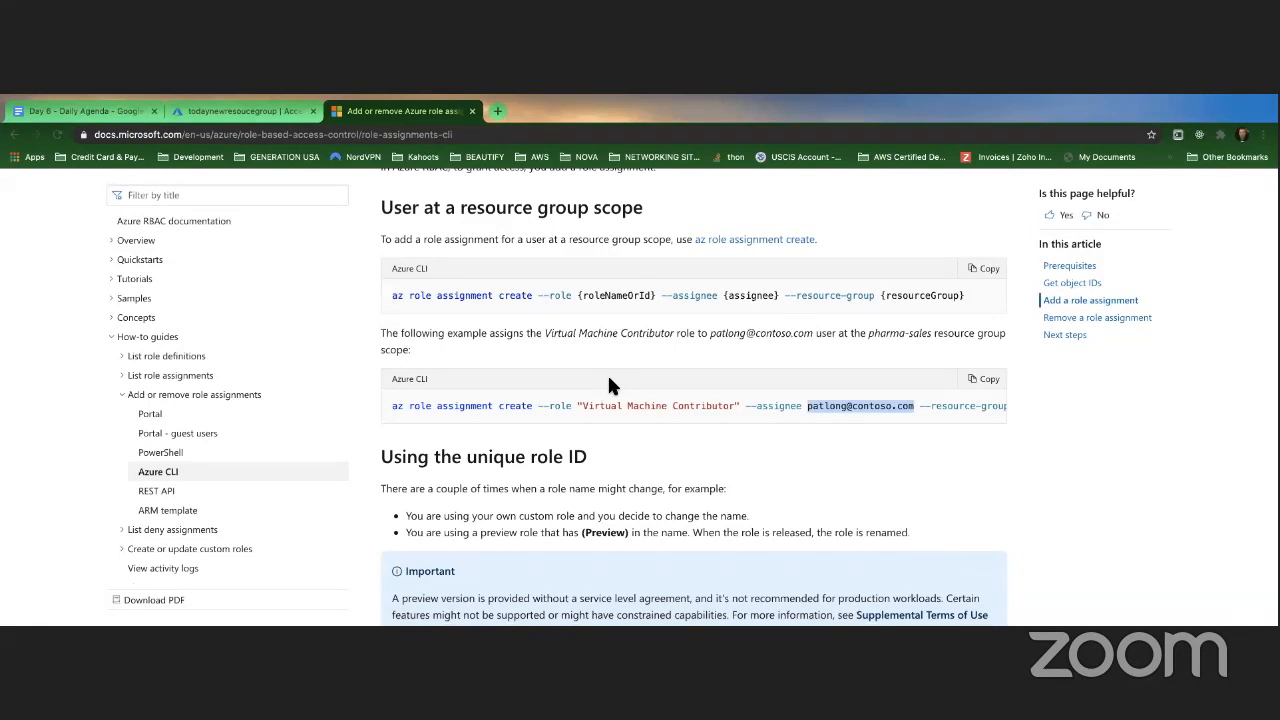
pyautogui.hotkey('ctrl', 'Left')
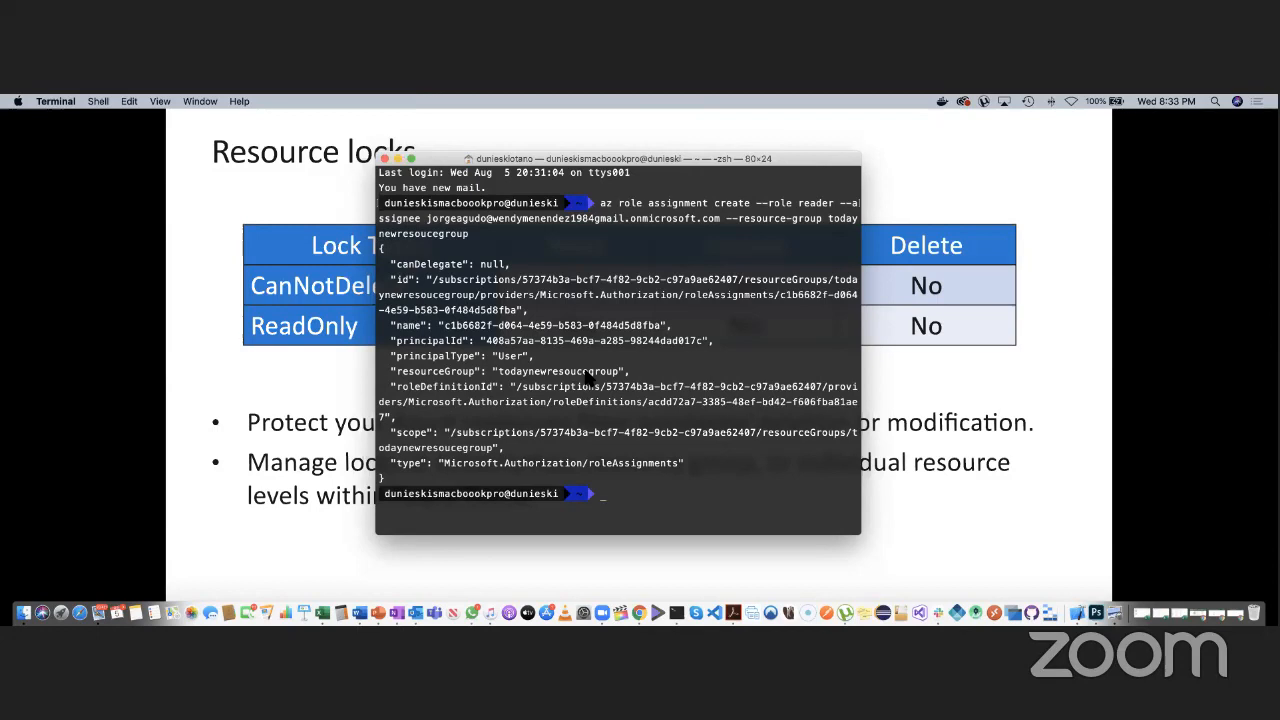
pyautogui.hotkey('ctrl', 'Right')
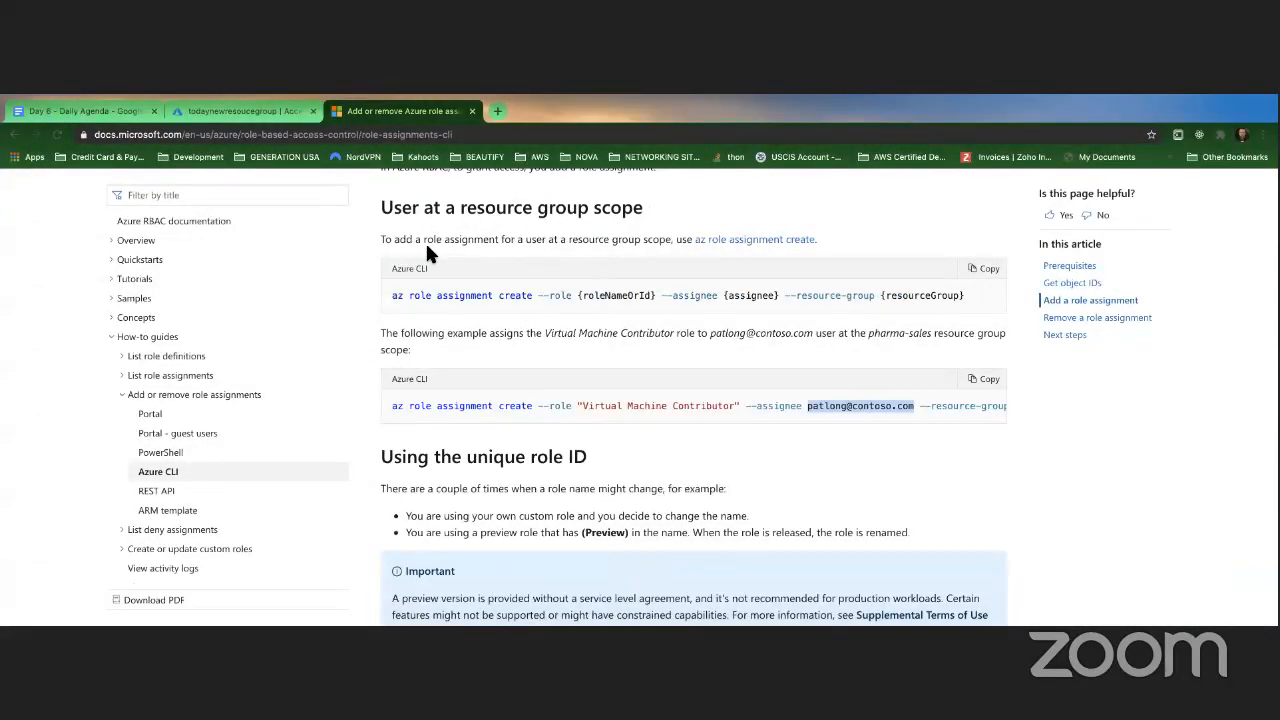
pyautogui.click(245, 111)
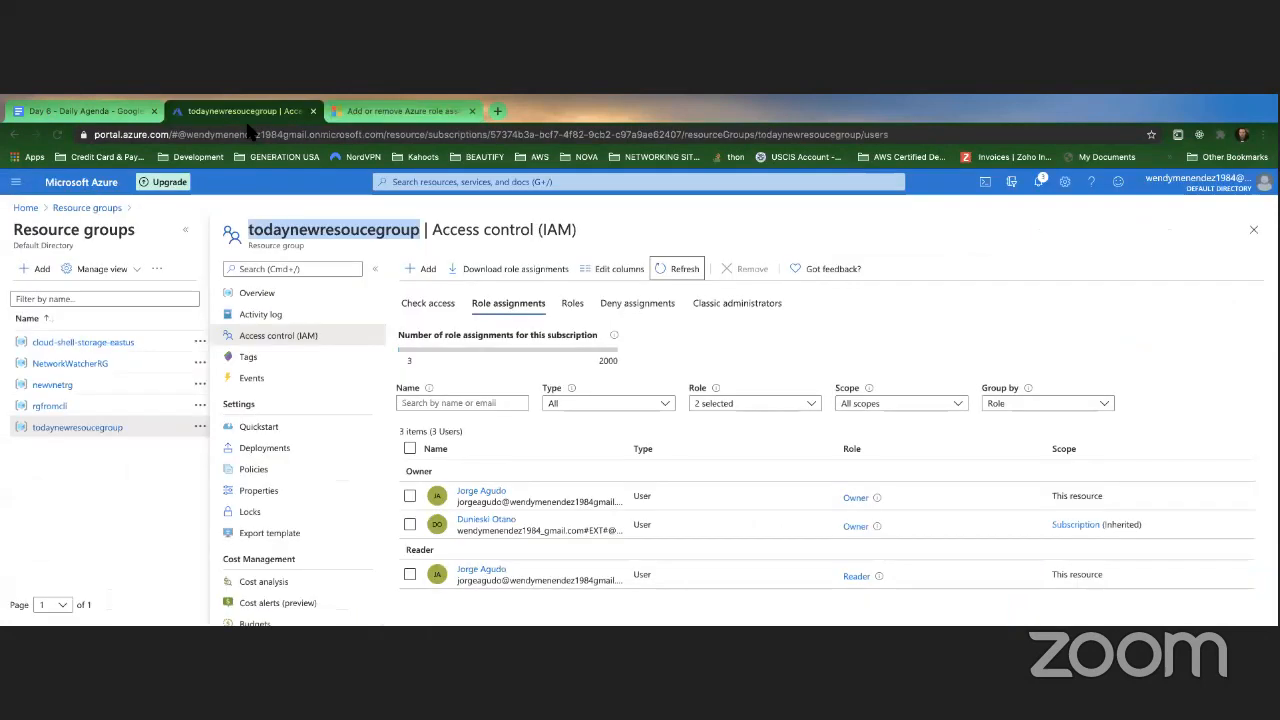
# Copy newvnetrg from the portal, recall the command, set role owner and group newvnetrg, and run it.
pyautogui.click(55, 386)
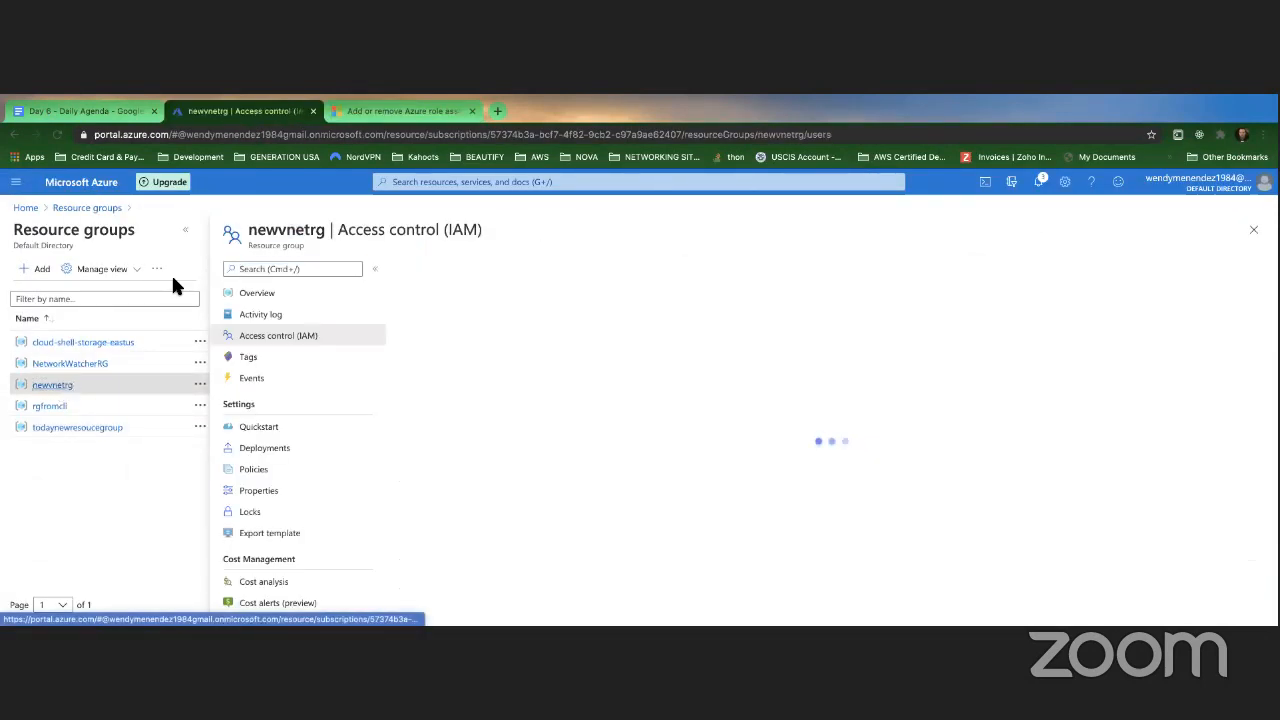
pyautogui.moveTo(326, 229); pyautogui.dragTo(250, 230)
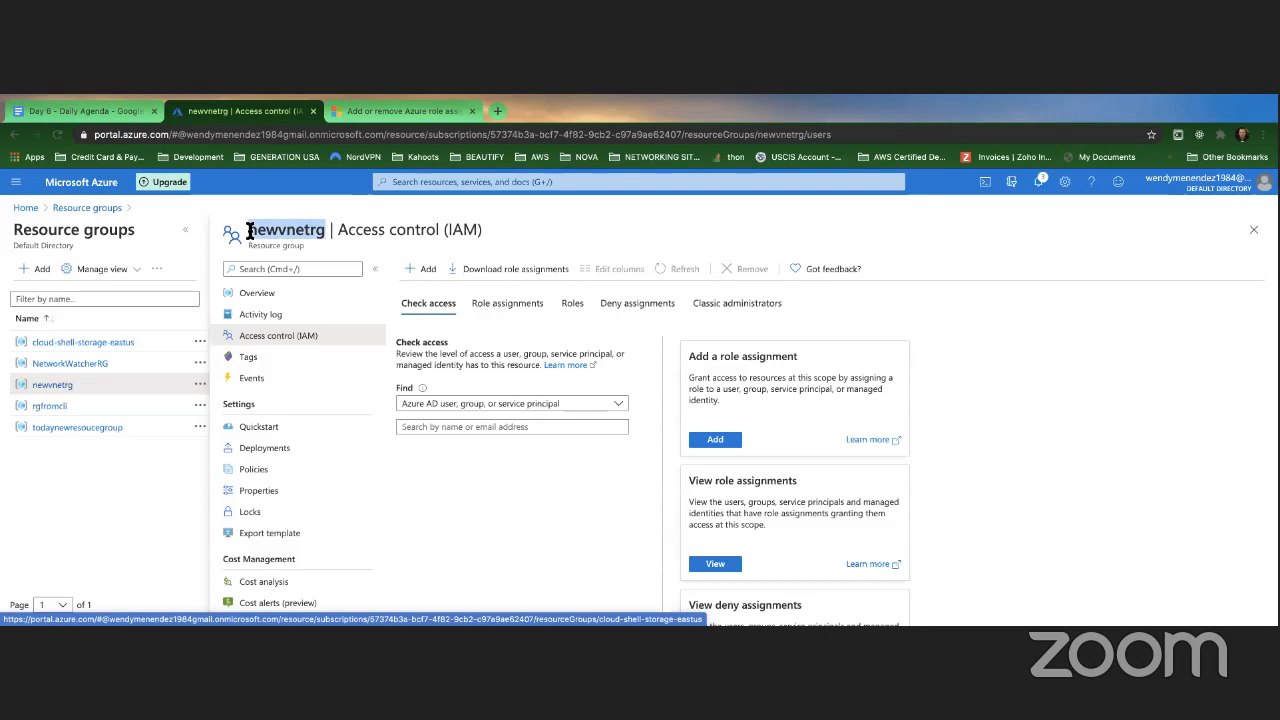
pyautogui.hotkey('ctrl', 'Left')
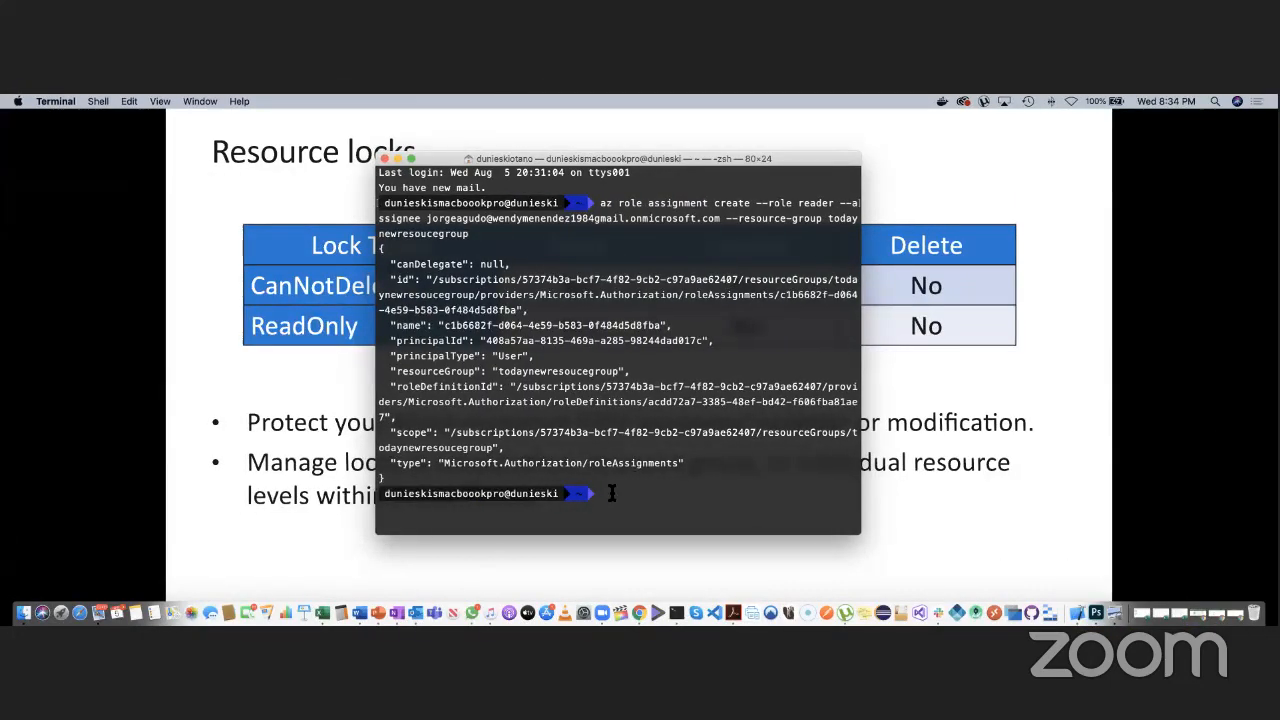
pyautogui.press('Up')
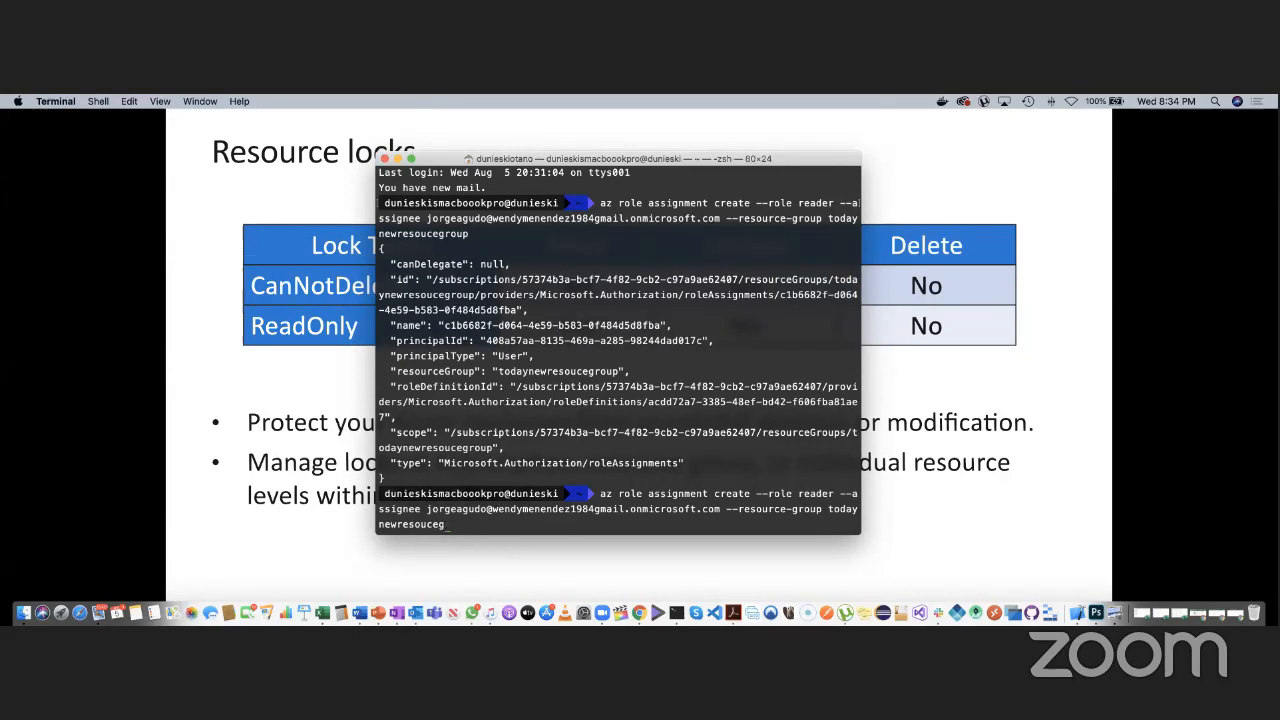
pyautogui.press('BackSpace')
pyautogui.press('BackSpace')
pyautogui.press('BackSpace')
pyautogui.press('BackSpace')
pyautogui.press('BackSpace')
pyautogui.press('BackSpace')
pyautogui.press('BackSpace')
pyautogui.write('newvnetrg')
pyautogui.press('BackSpace')
pyautogui.press('BackSpace')
pyautogui.press('BackSpace')
pyautogui.press('BackSpace')
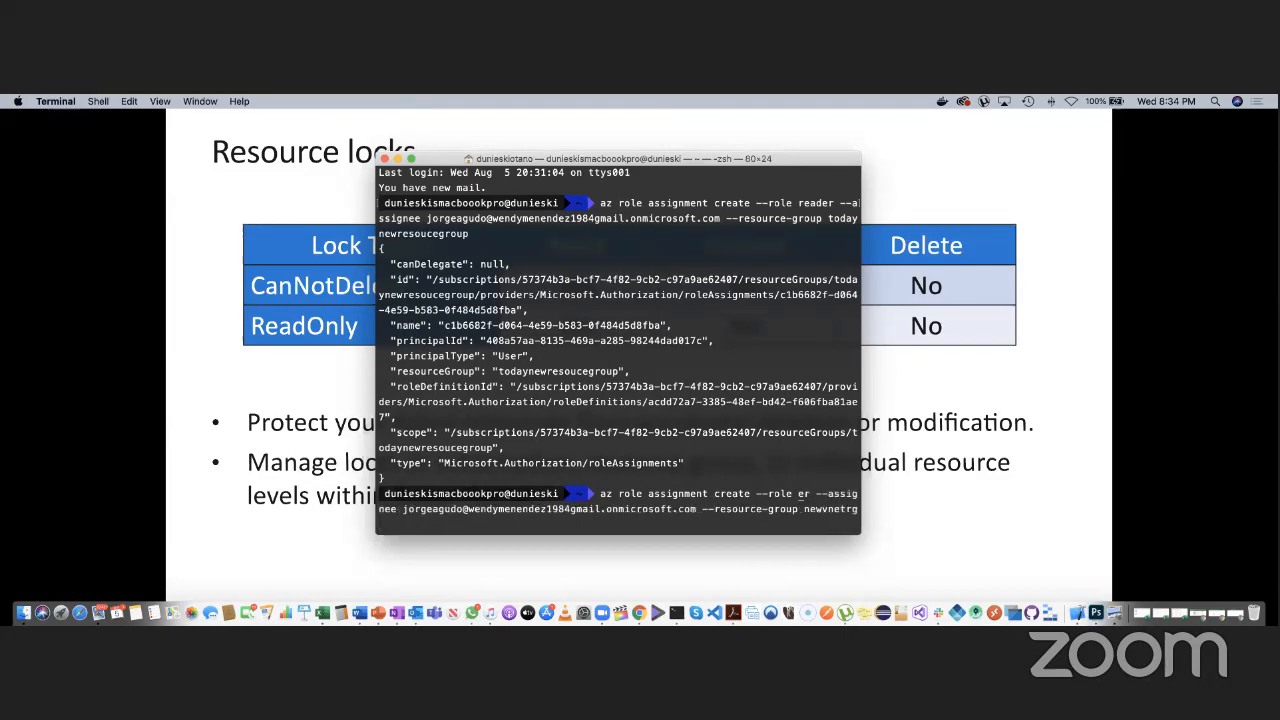
pyautogui.write('own')
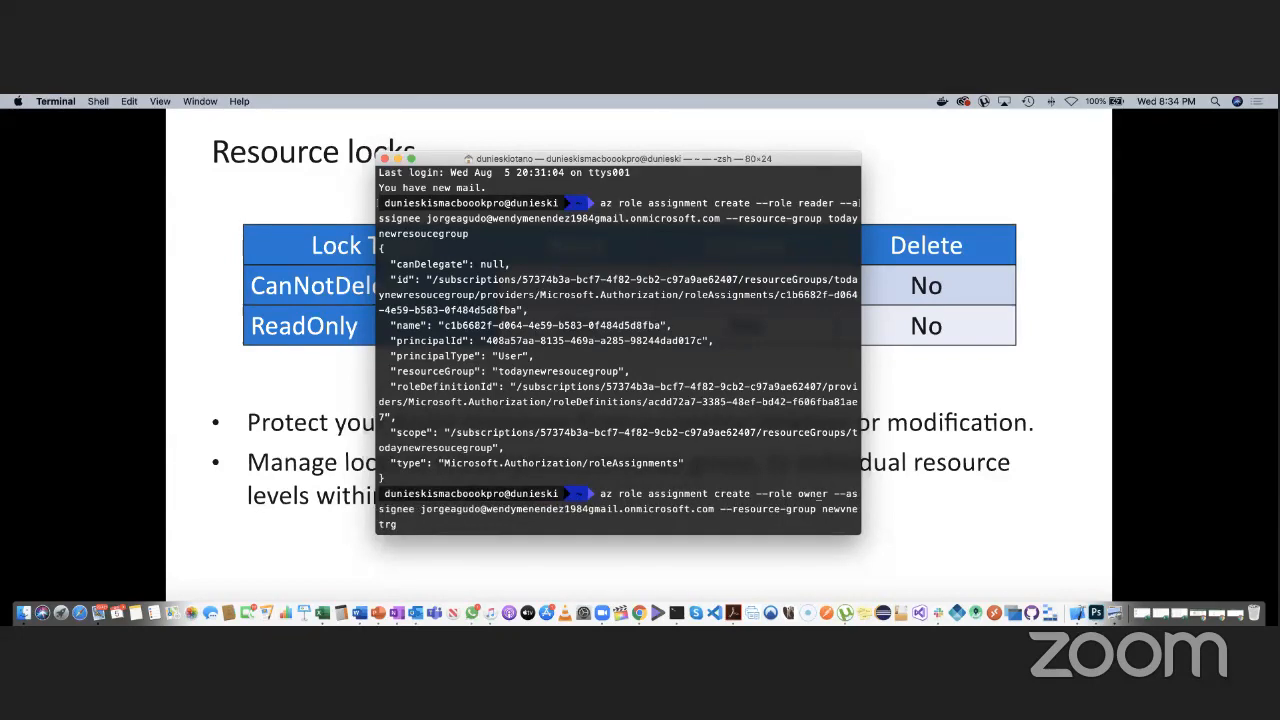
pyautogui.press('Return')
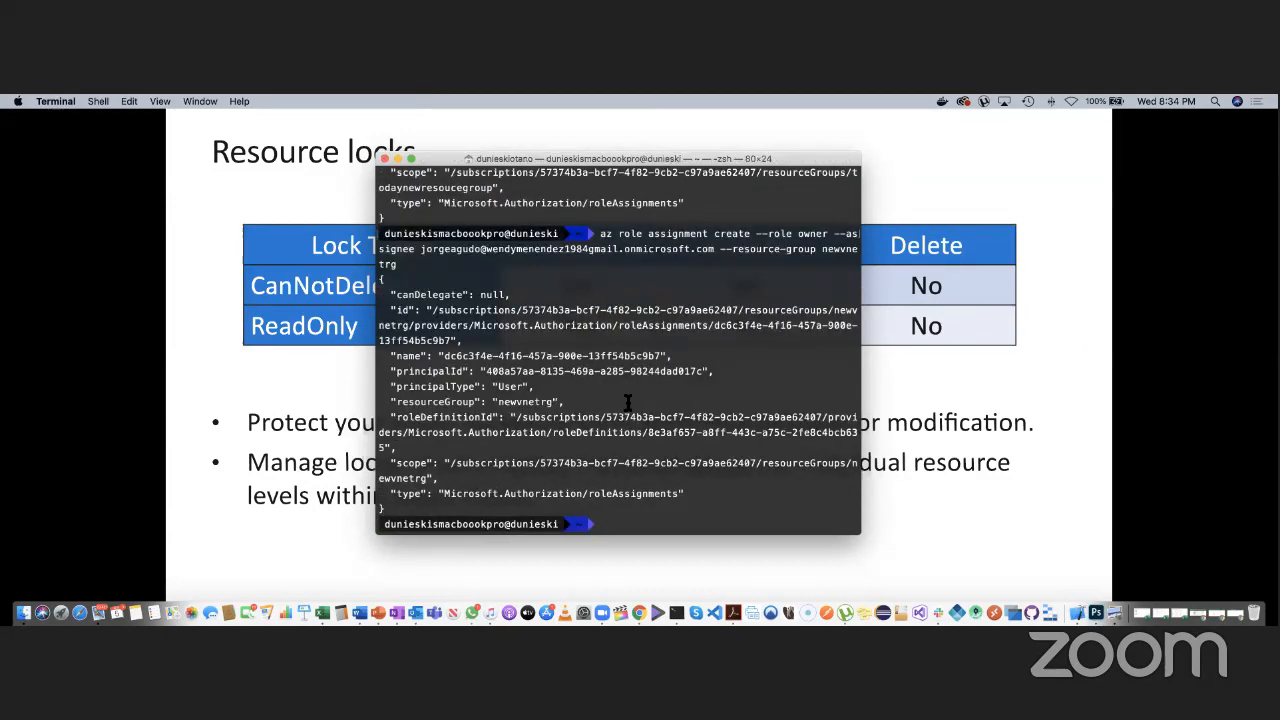
pyautogui.hotkey('ctrl', 'Right')
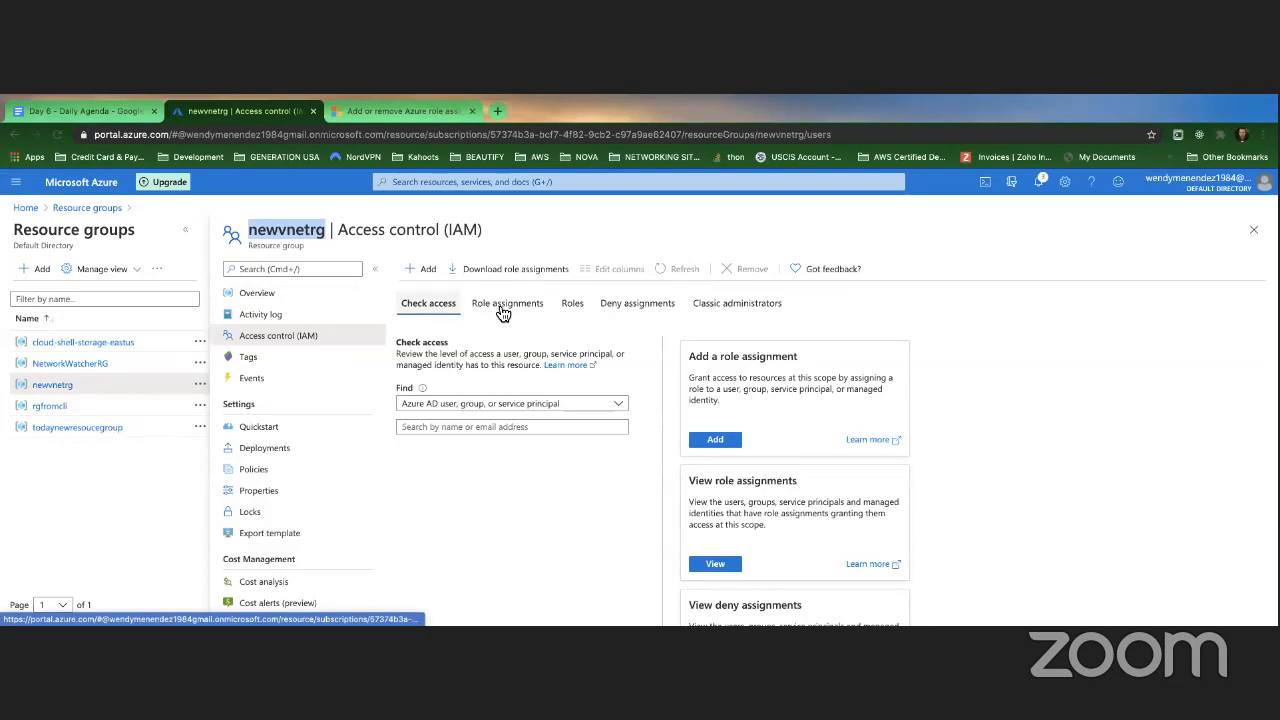
# Check newvnetrg's role assignments, highlighting the user's Owner entry scoped to 'This resource'.
pyautogui.click(525, 310)
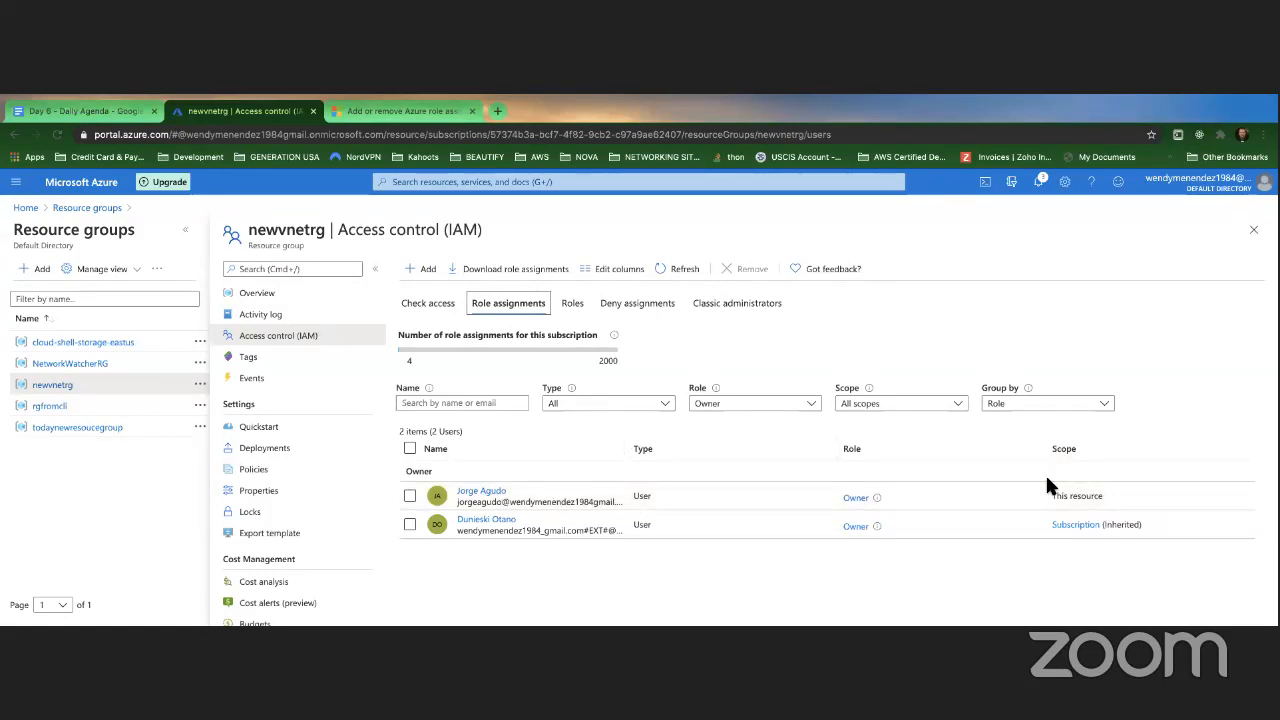
pyautogui.moveTo(1047, 491); pyautogui.dragTo(1124, 492)
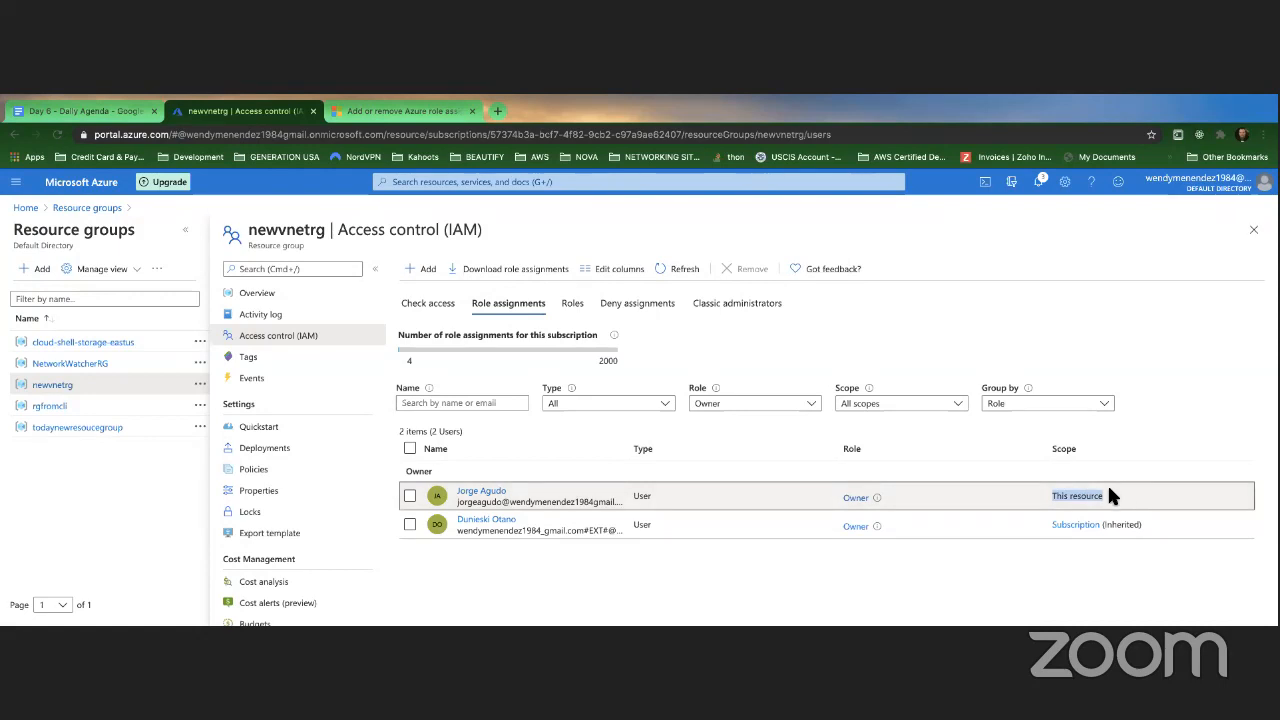
pyautogui.click(1050, 496)
pyautogui.moveTo(1050, 496); pyautogui.dragTo(1108, 495)
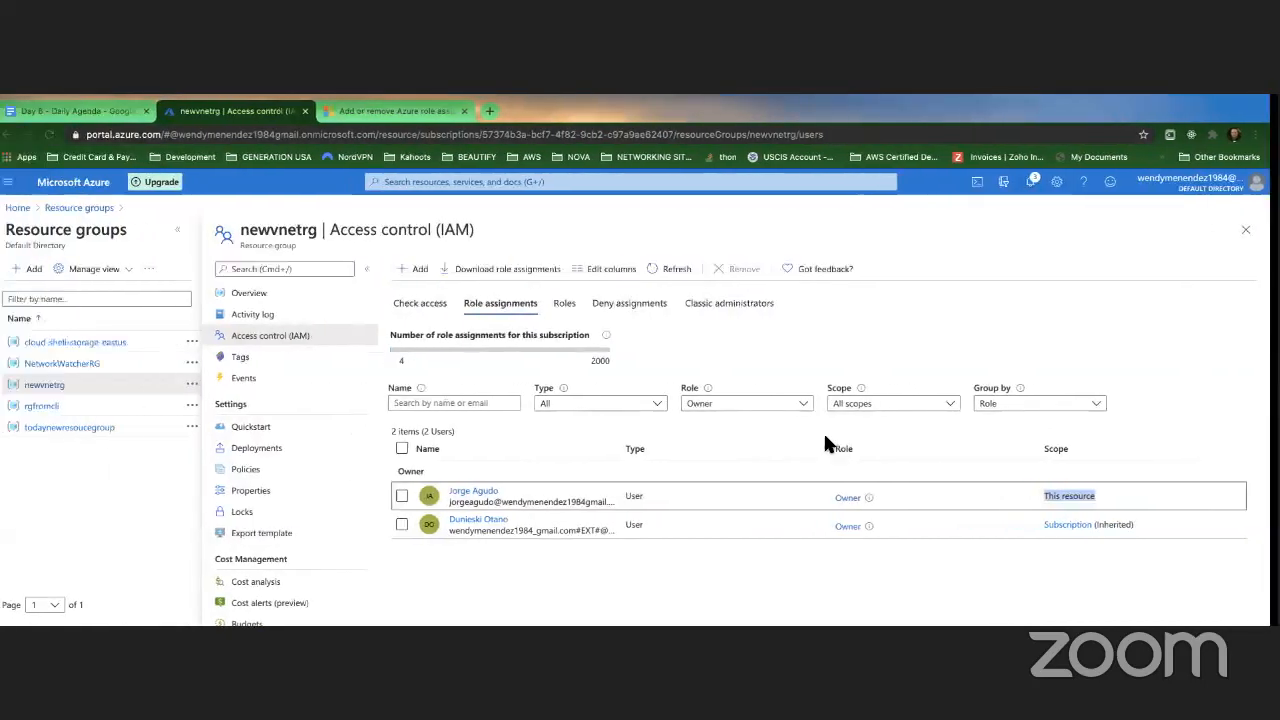
pyautogui.hotkey('ctrl', 'Left')
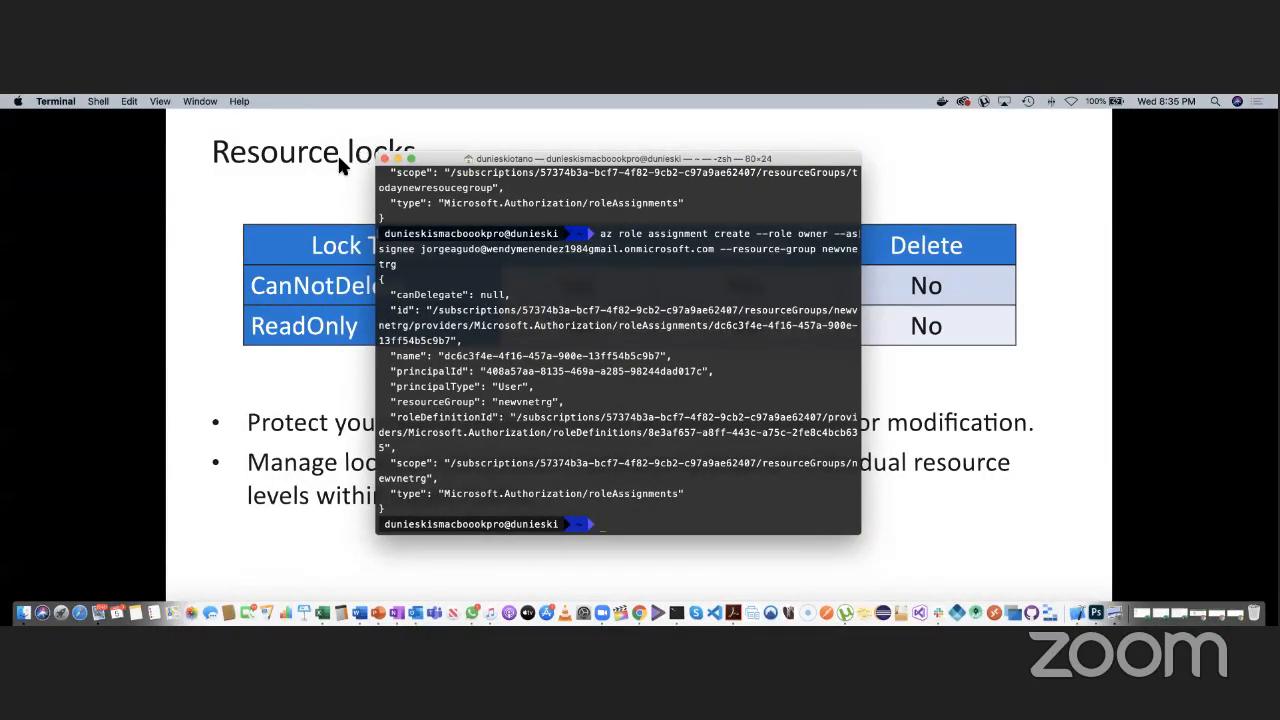
# Close Terminal and flip through the RBAC and Policy Initiatives slides back to Resource locks.
pyautogui.click(380, 158)
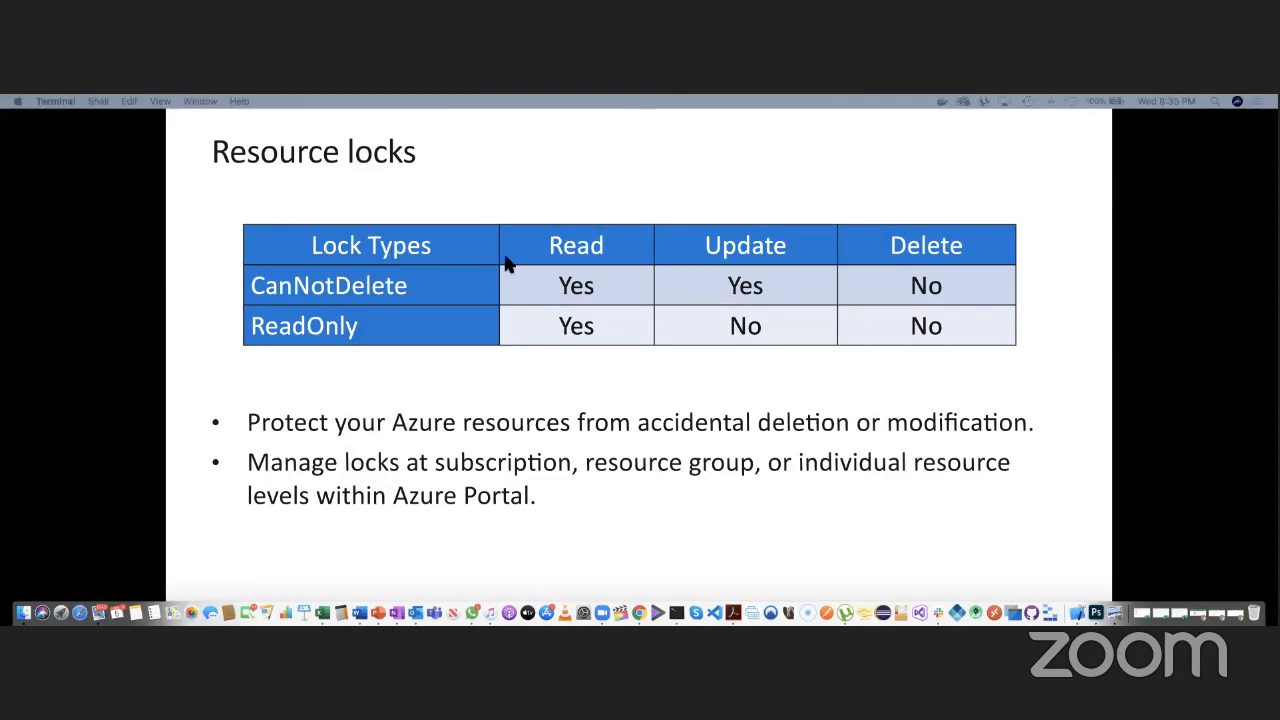
pyautogui.press('Right')
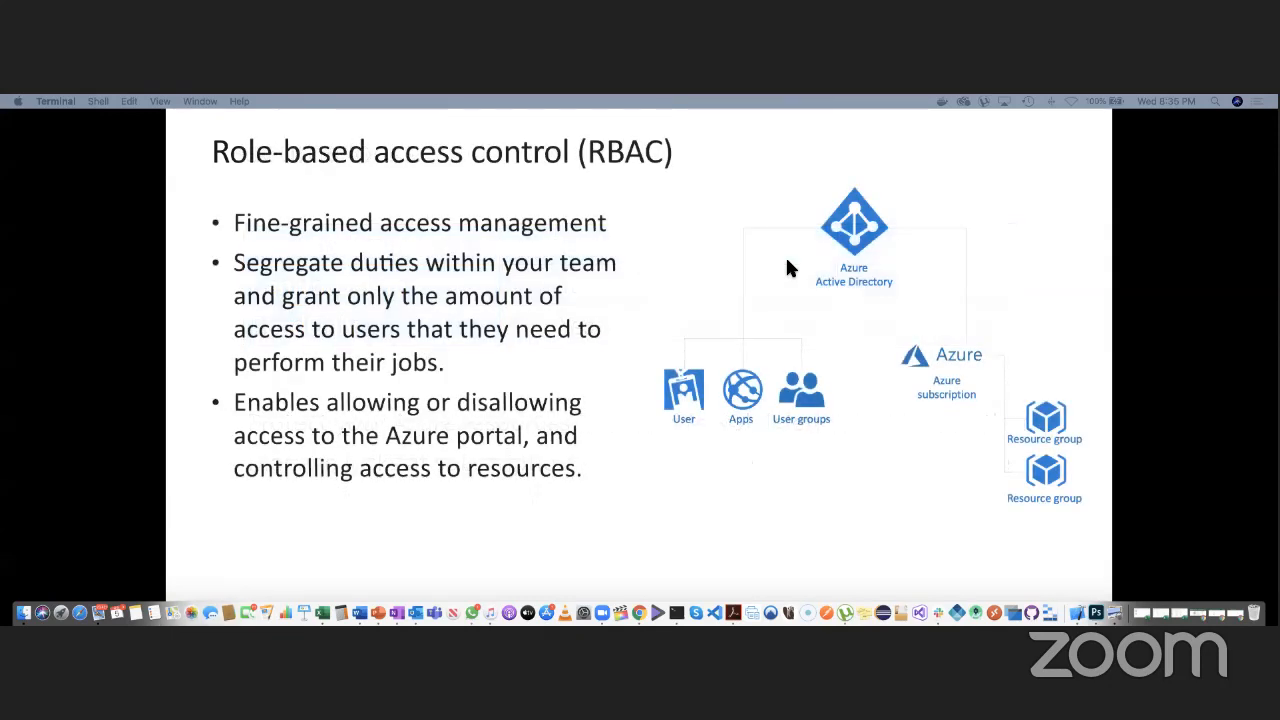
pyautogui.press('Right')
pyautogui.press('Left')
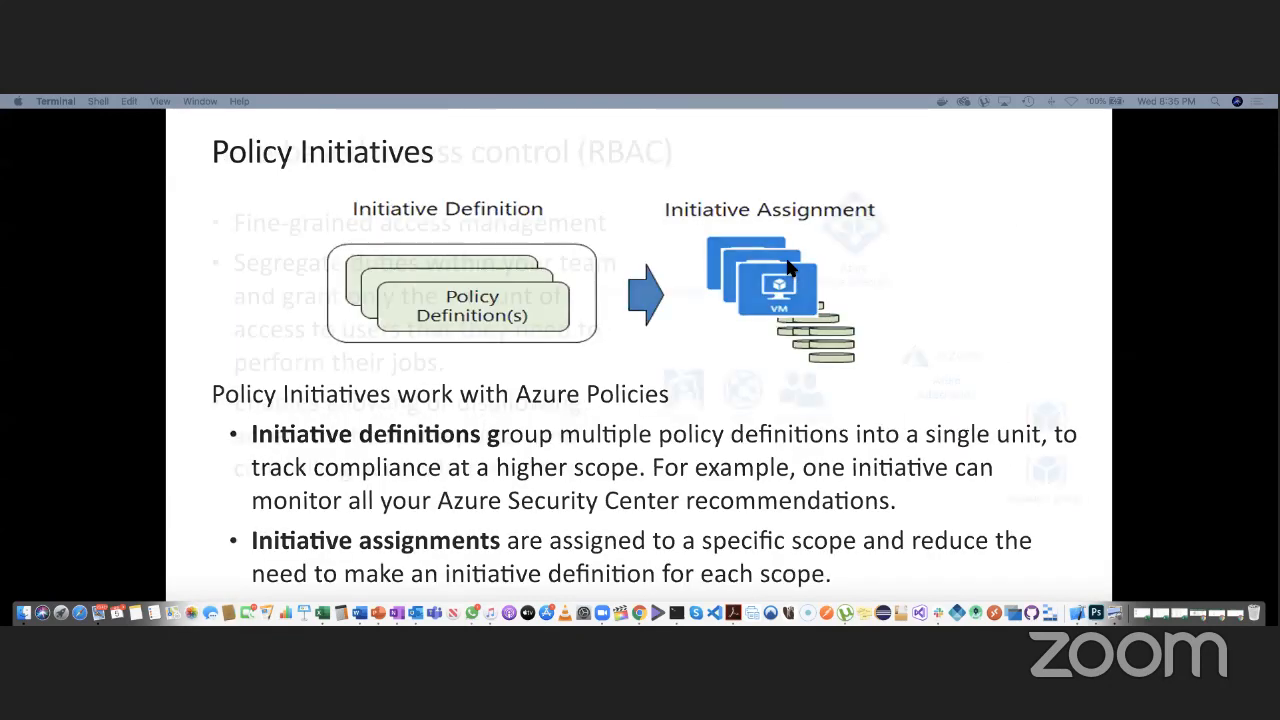
pyautogui.press('Left')
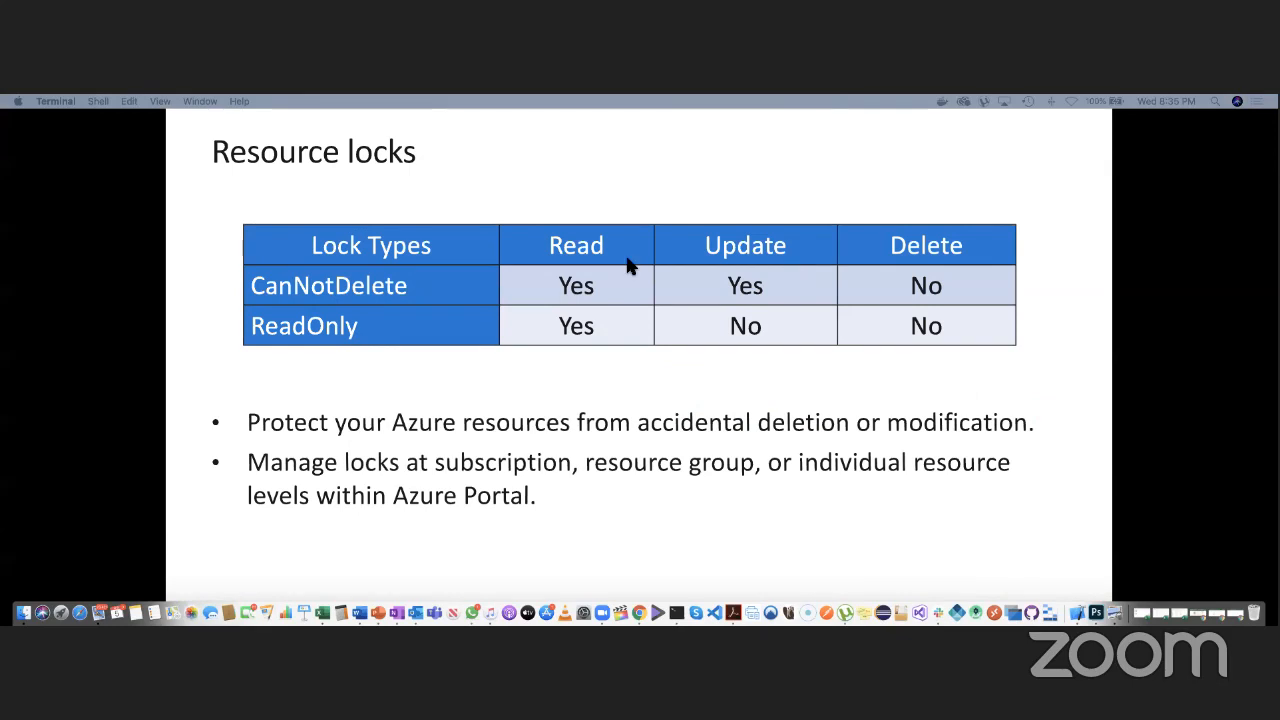